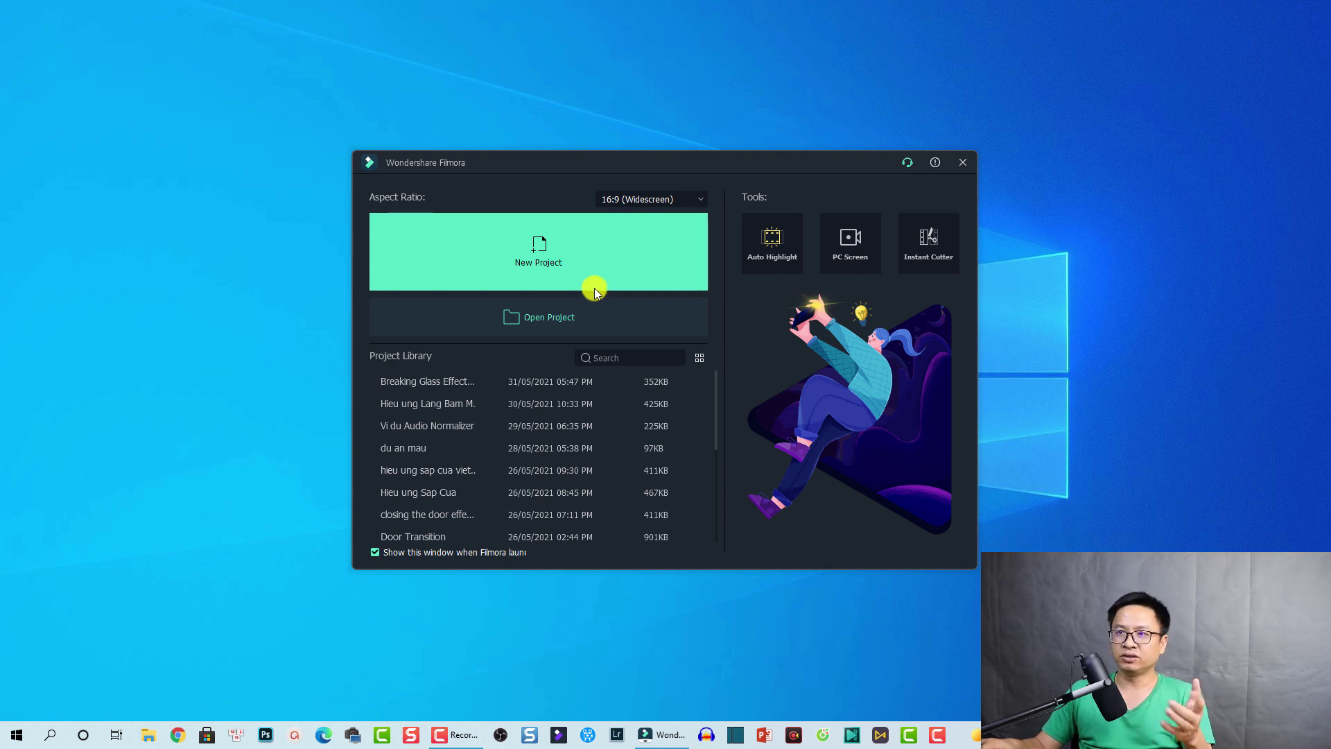
# Start a new project and place the Beach sample clip on the video track, fitted to the timeline.
pyautogui.click(518, 260)
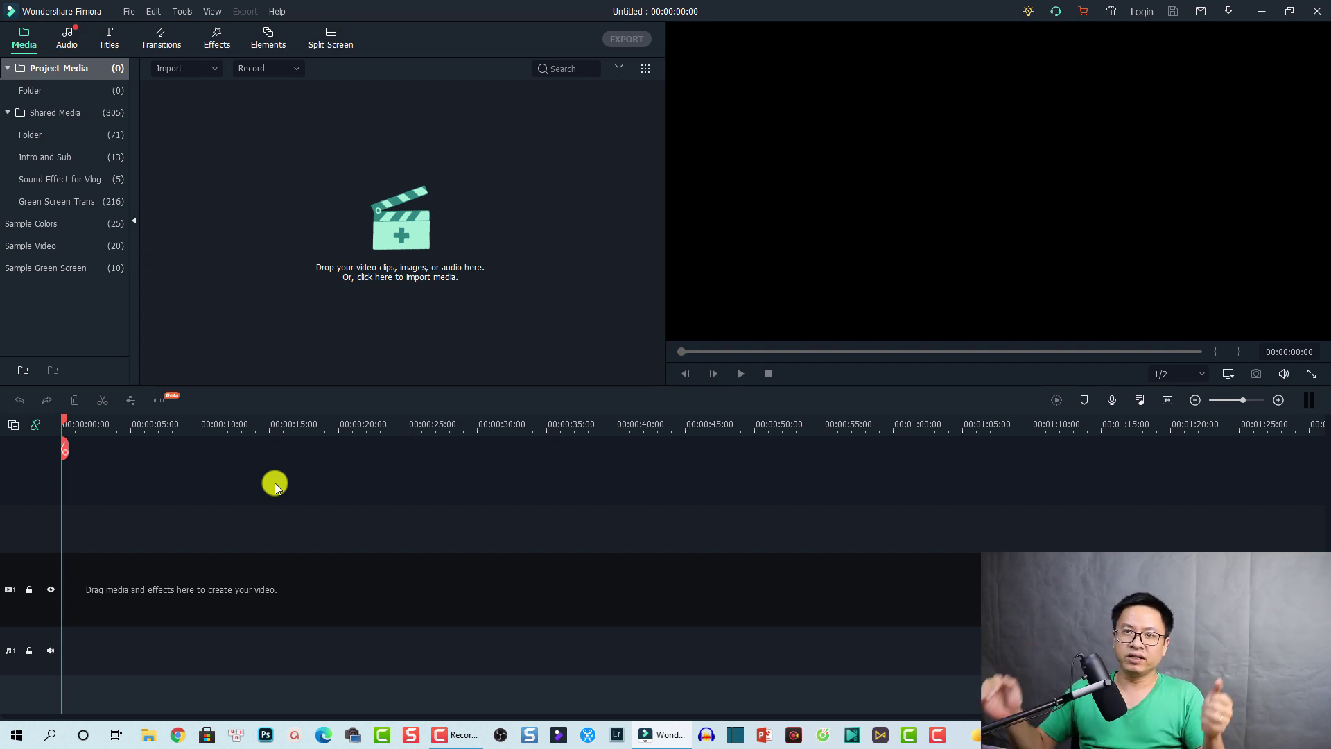
pyautogui.click(36, 246)
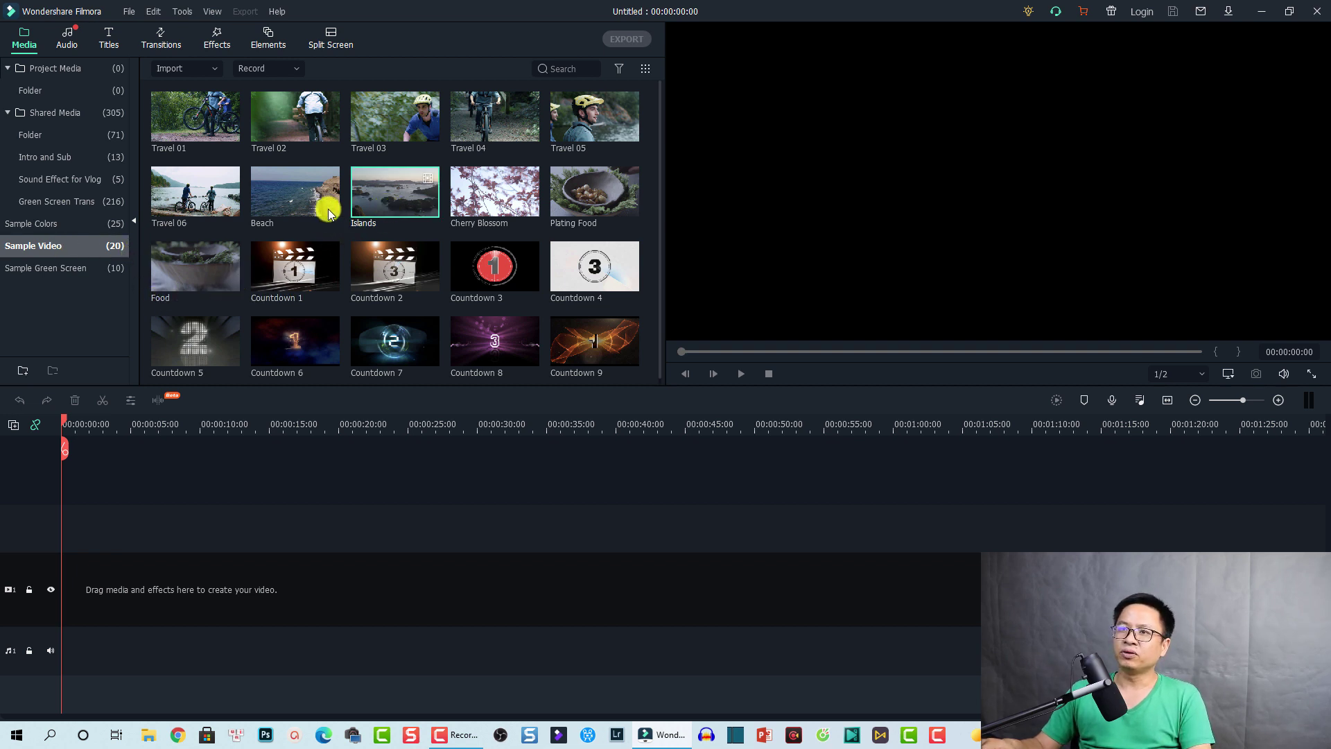
pyautogui.moveTo(297, 207); pyautogui.dragTo(74, 617)
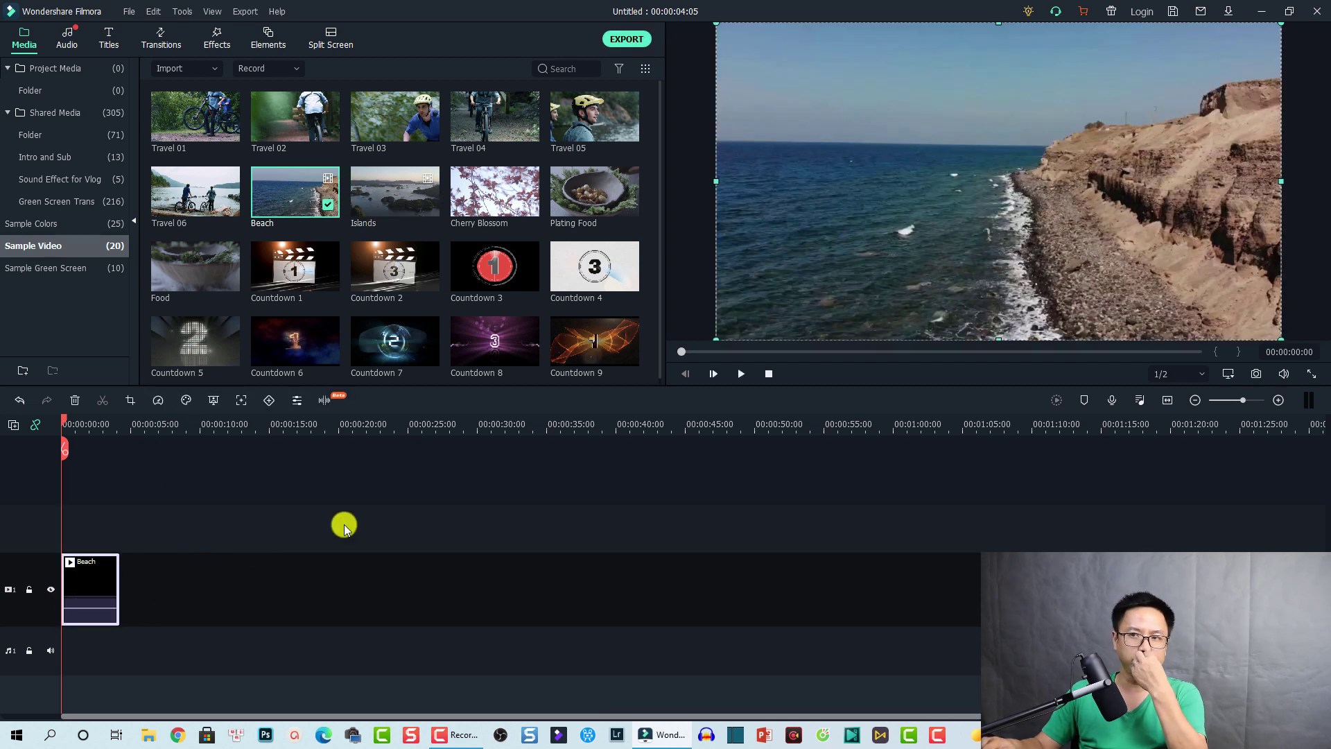
pyautogui.click(1167, 402)
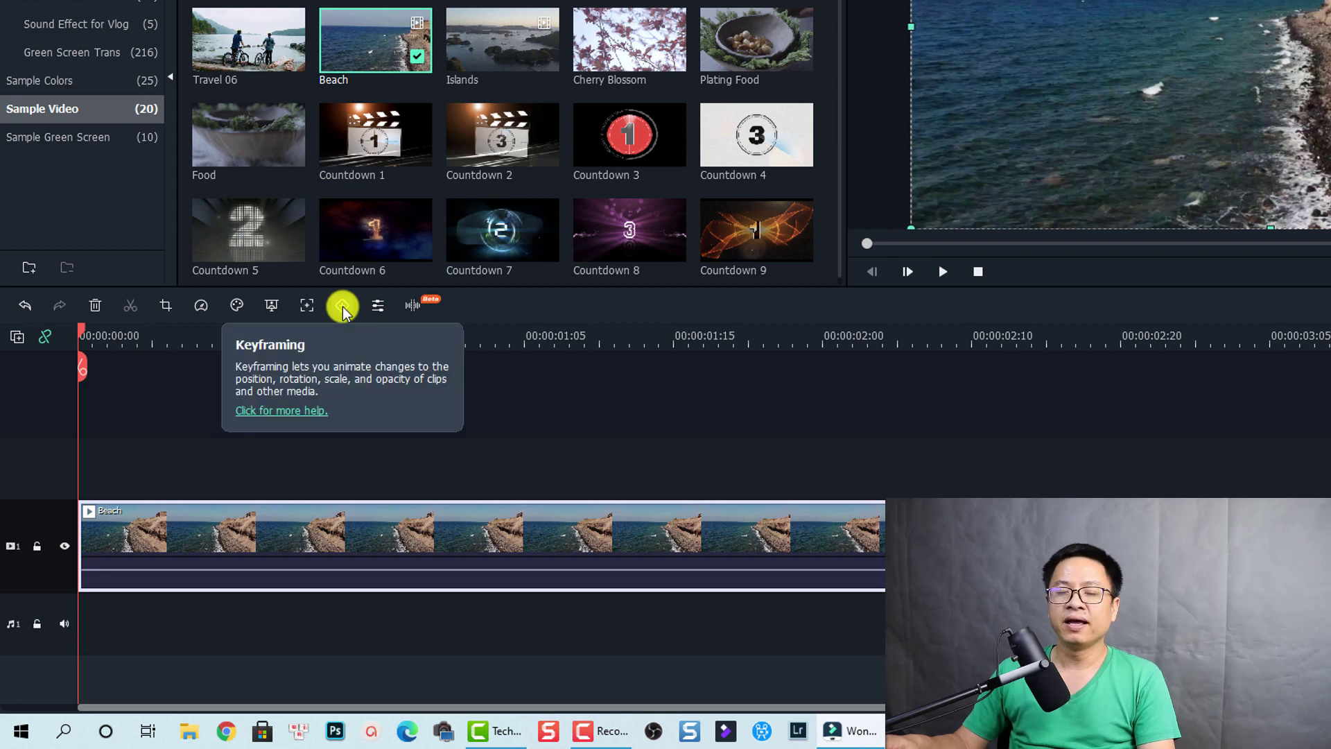
pyautogui.rightClick(279, 534)
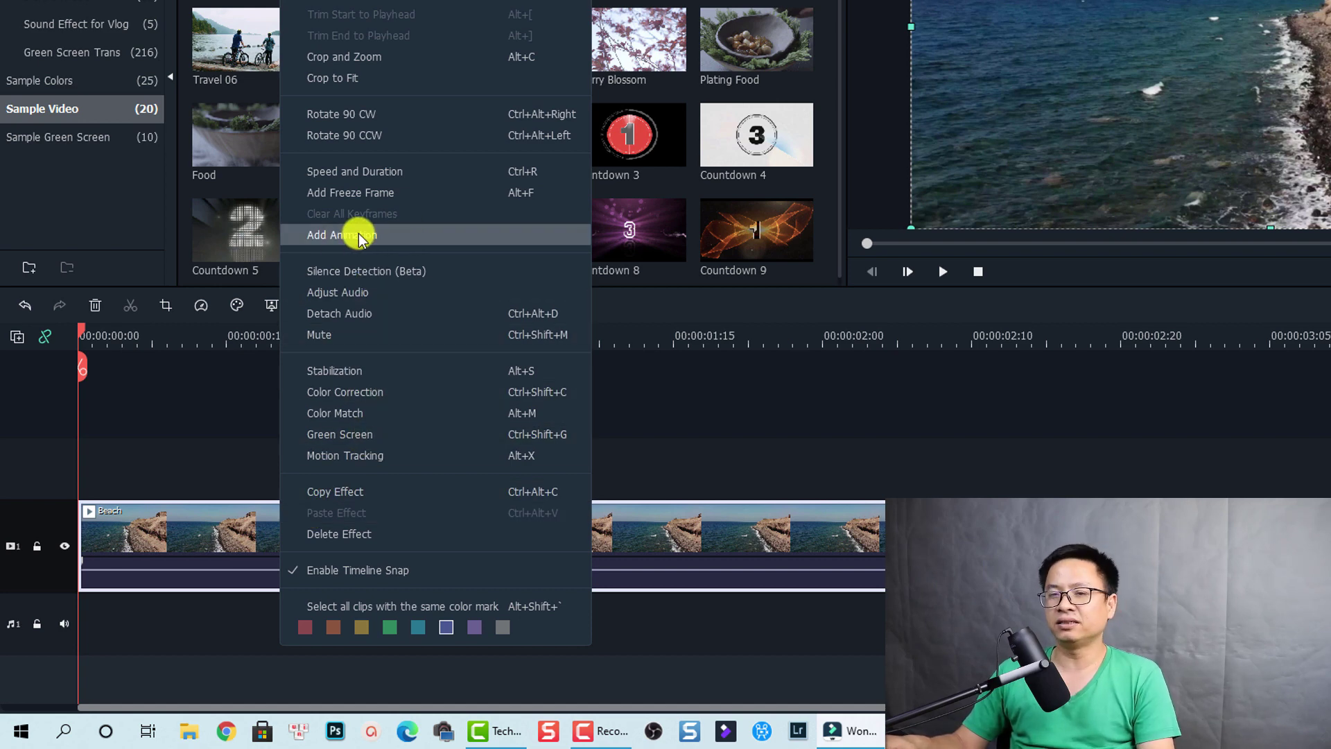
pyautogui.click(700, 386)
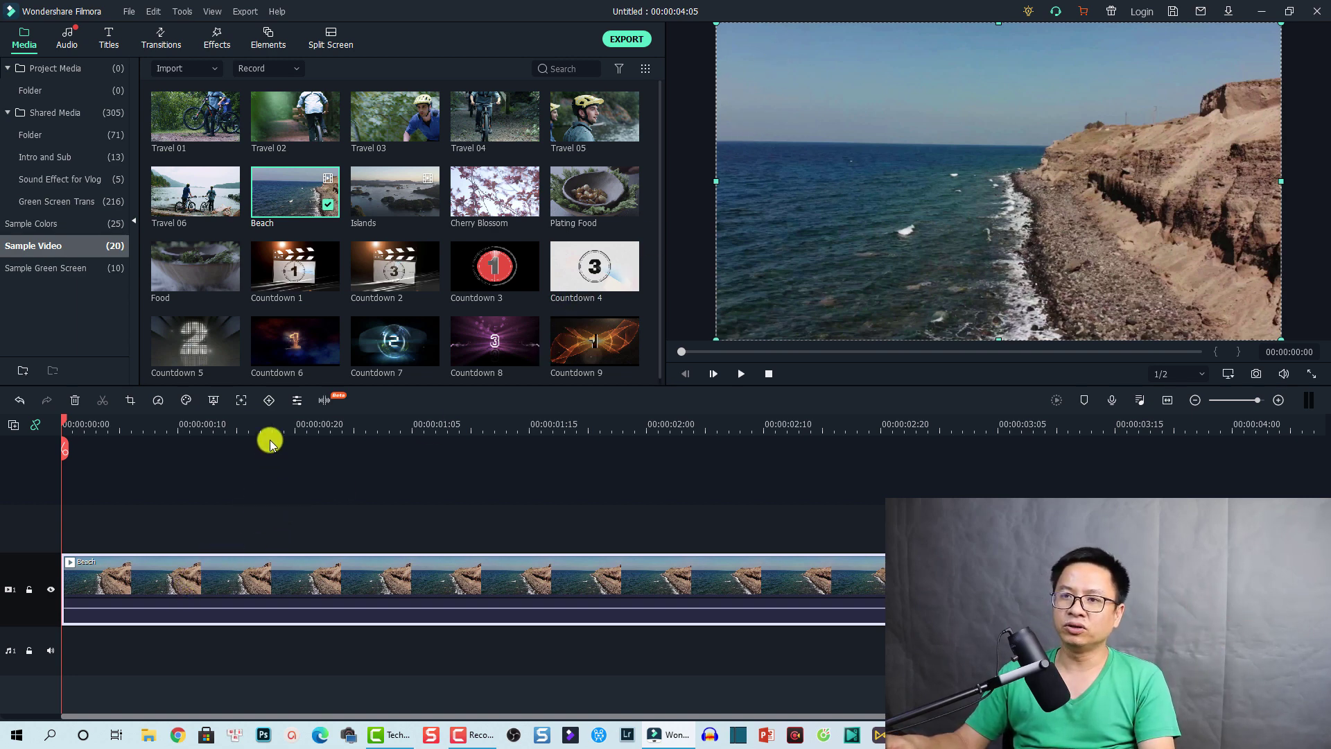
# Record Scale keyframes on the Beach clip shrinking it from 100% to 24.20%.
pyautogui.click(269, 401)
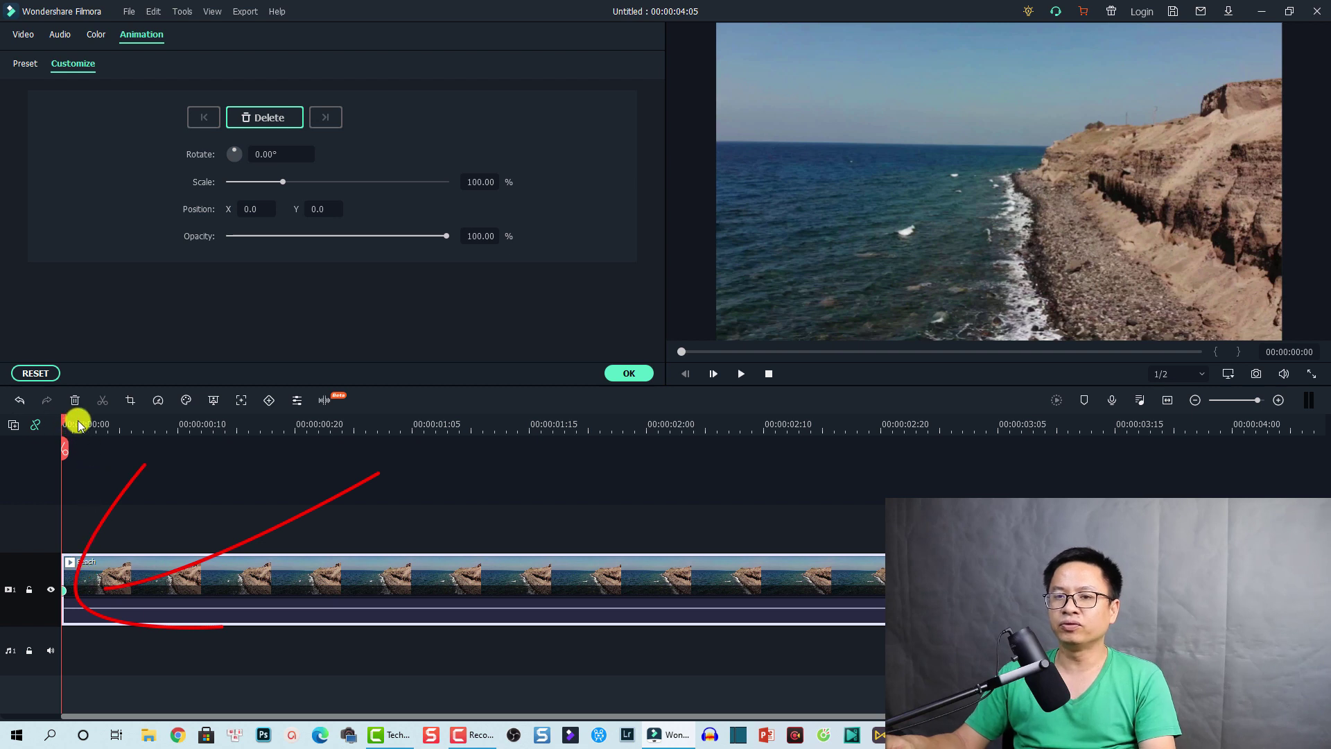
pyautogui.moveTo(74, 425); pyautogui.dragTo(155, 428)
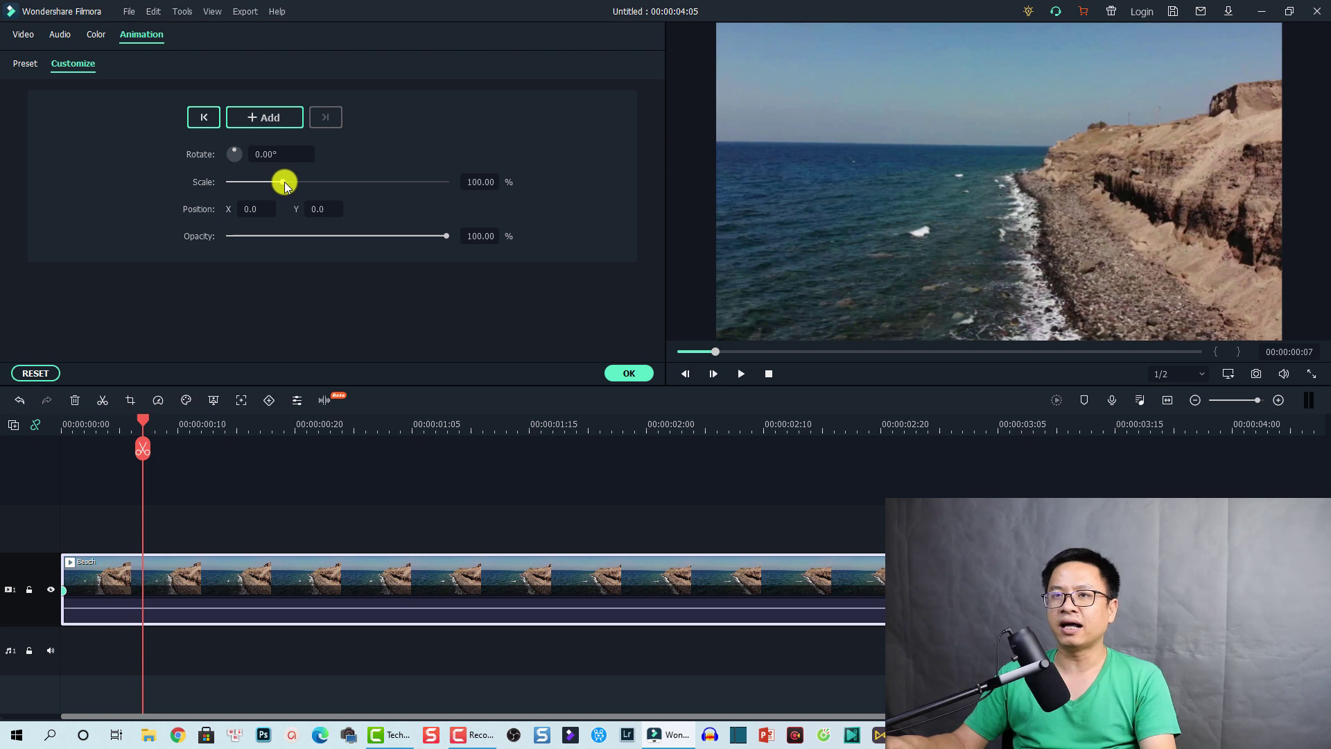
pyautogui.moveTo(285, 186); pyautogui.dragTo(244, 183)
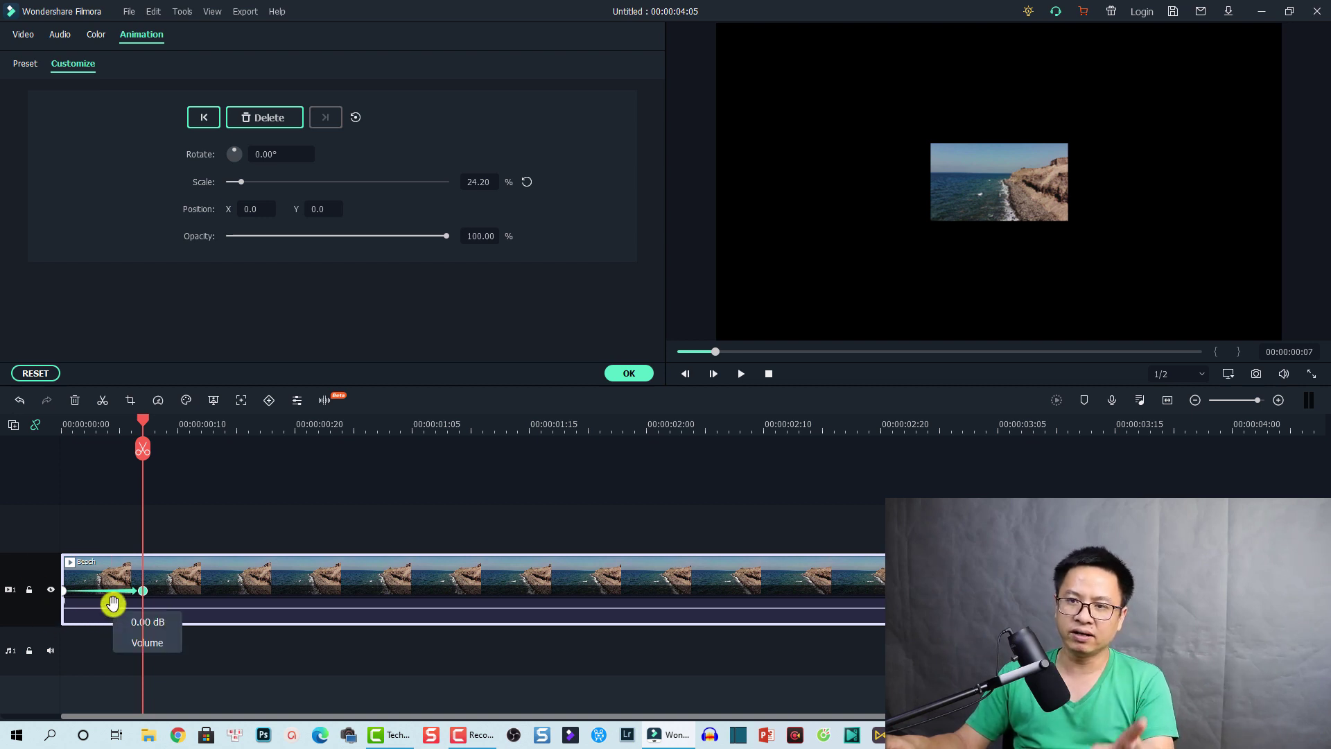
pyautogui.moveTo(158, 591); pyautogui.dragTo(388, 594)
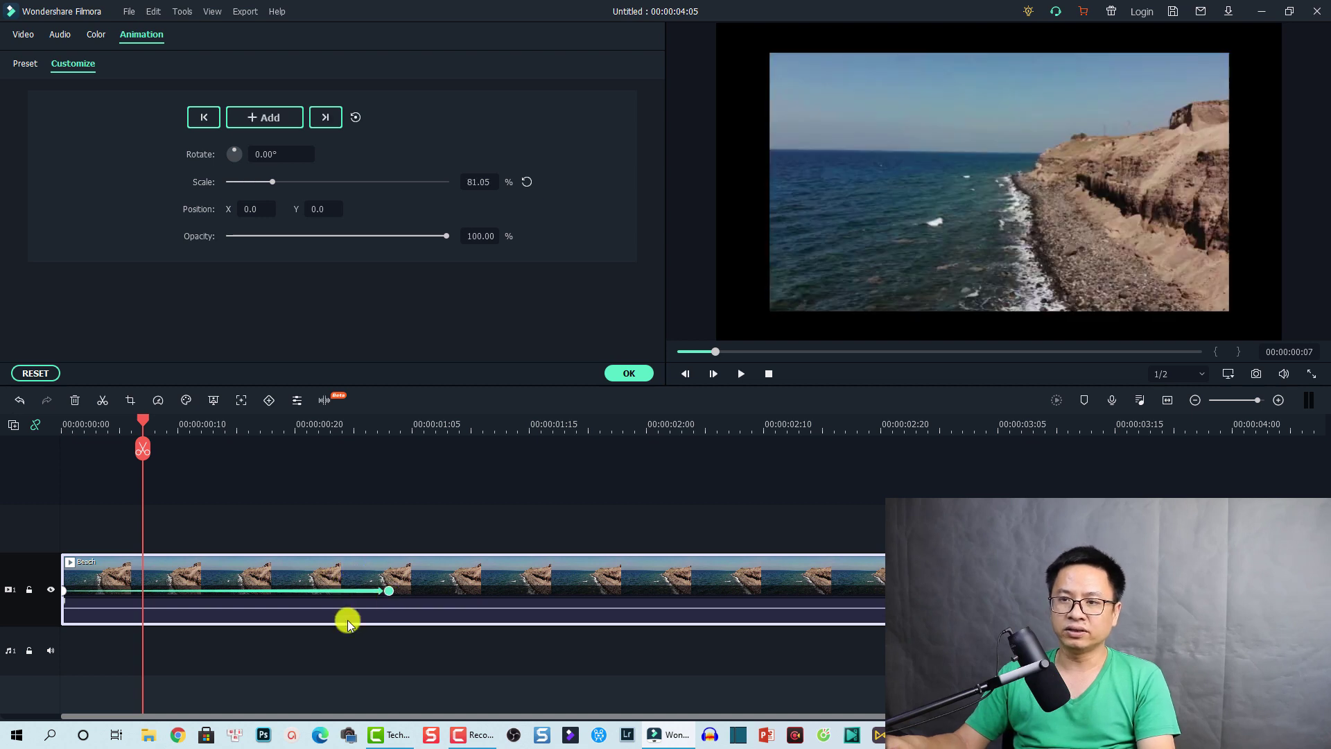
# Move the scale keyframes to the clip start and about 0:19, then preview the shrink.
pyautogui.click(387, 594)
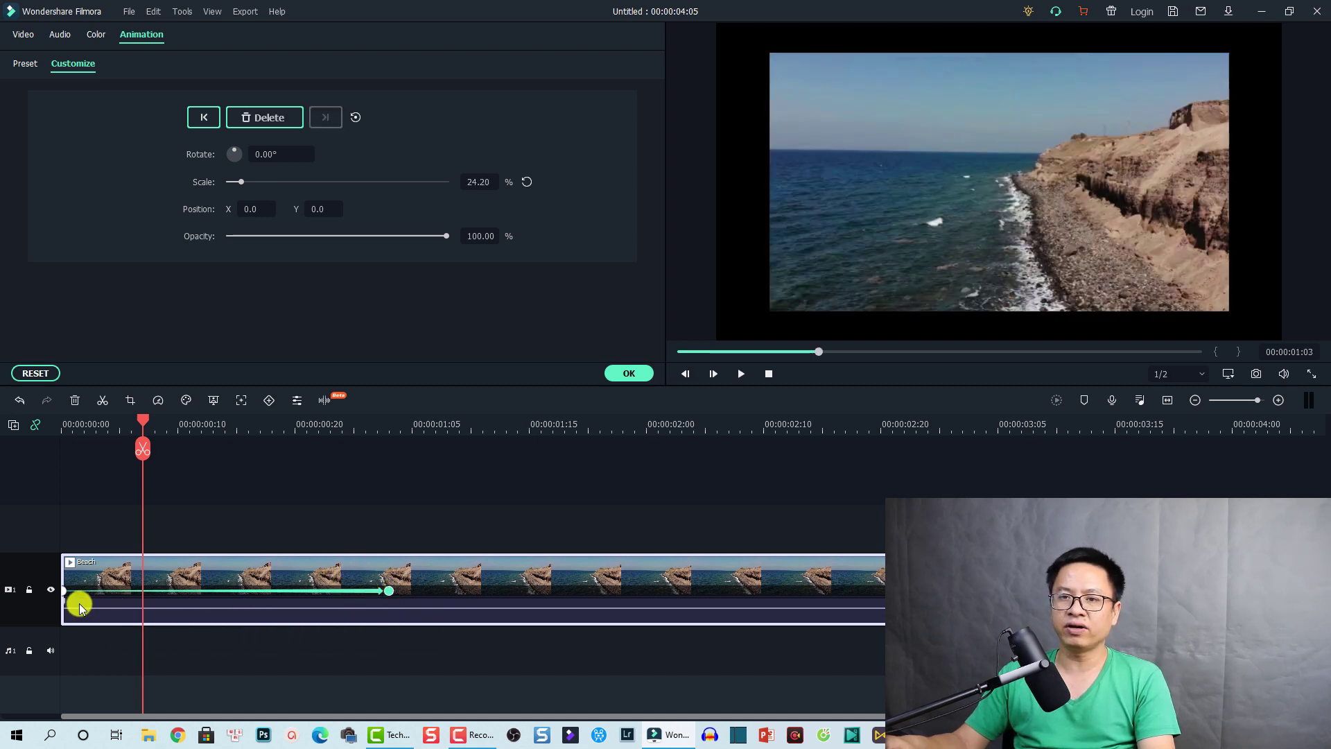
pyautogui.moveTo(66, 596); pyautogui.dragTo(252, 590)
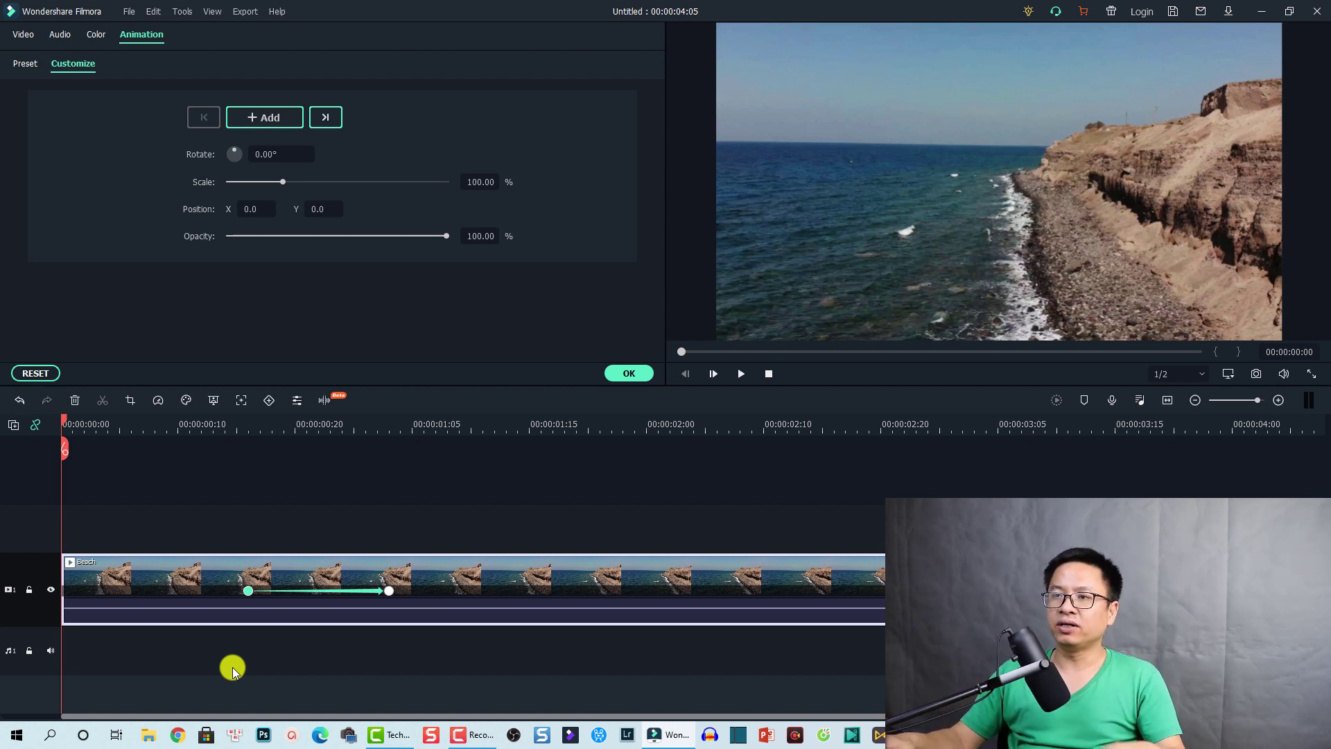
pyautogui.click(243, 592)
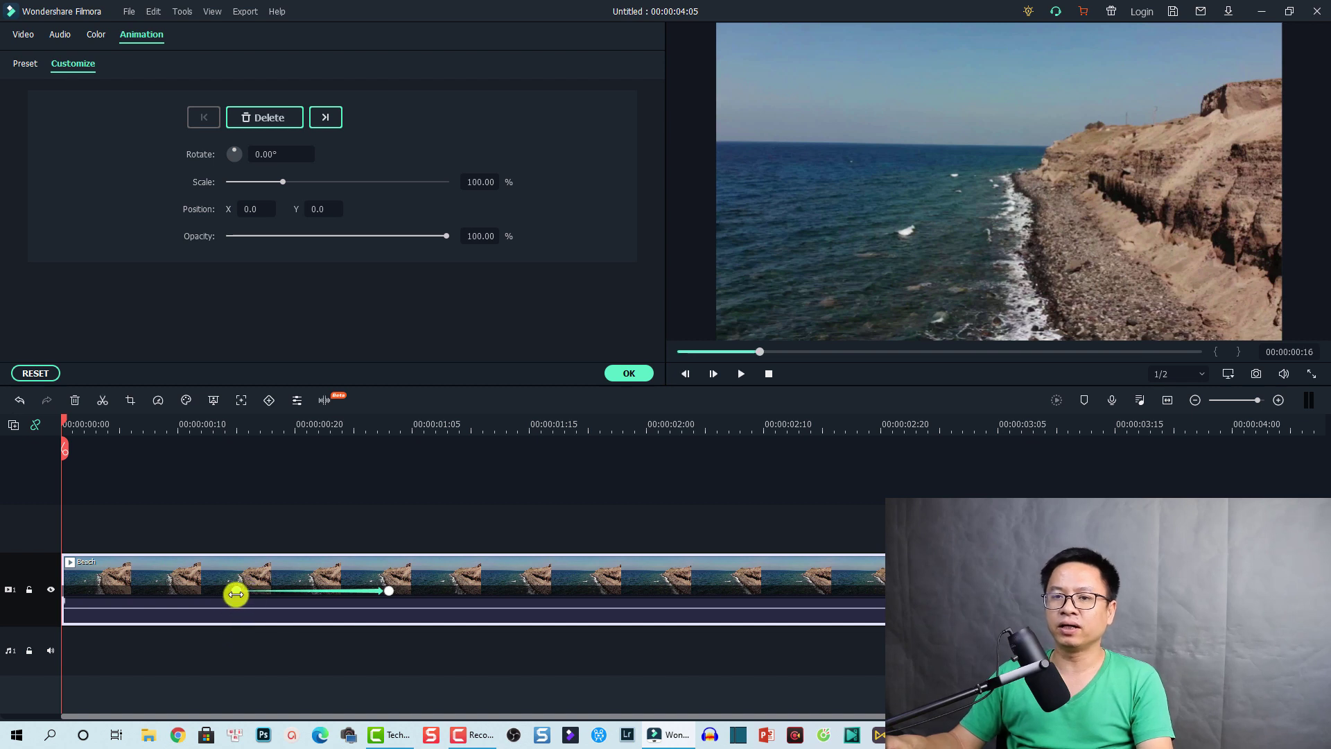
pyautogui.moveTo(235, 595); pyautogui.dragTo(64, 592)
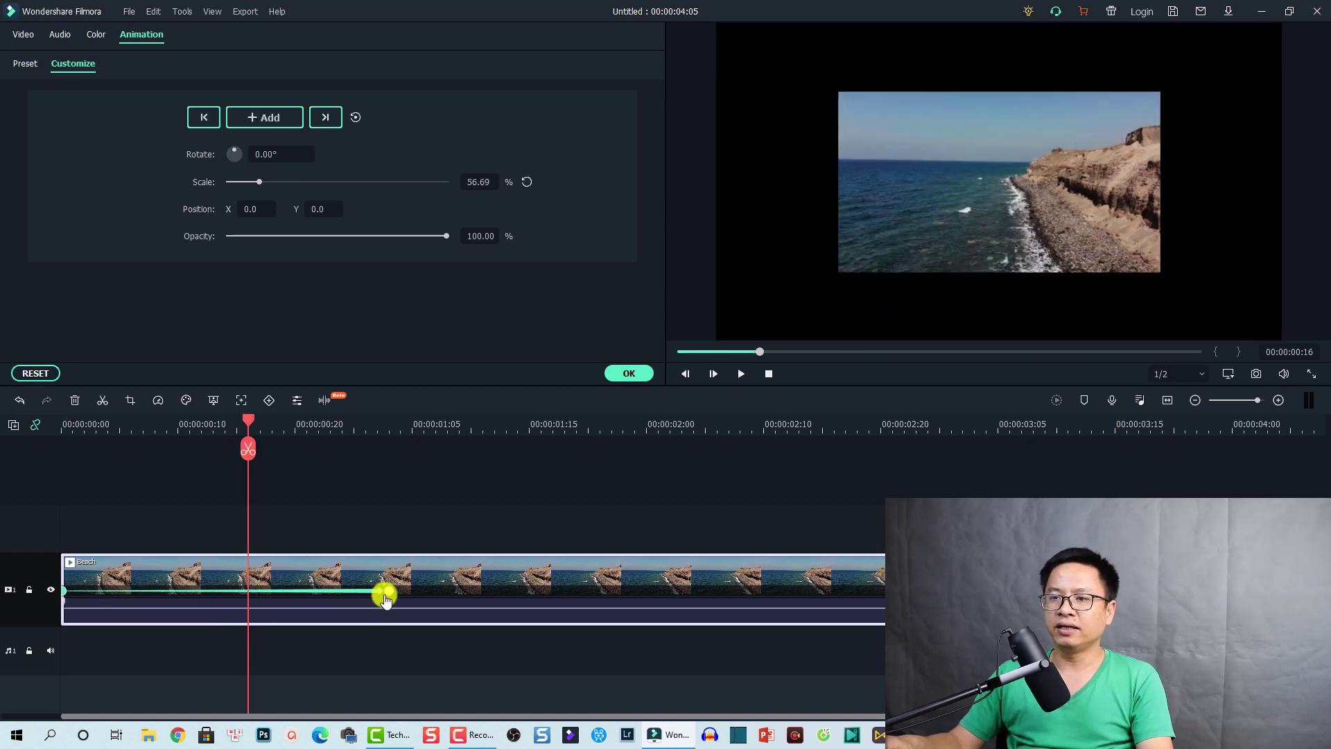
pyautogui.moveTo(386, 595); pyautogui.dragTo(284, 590)
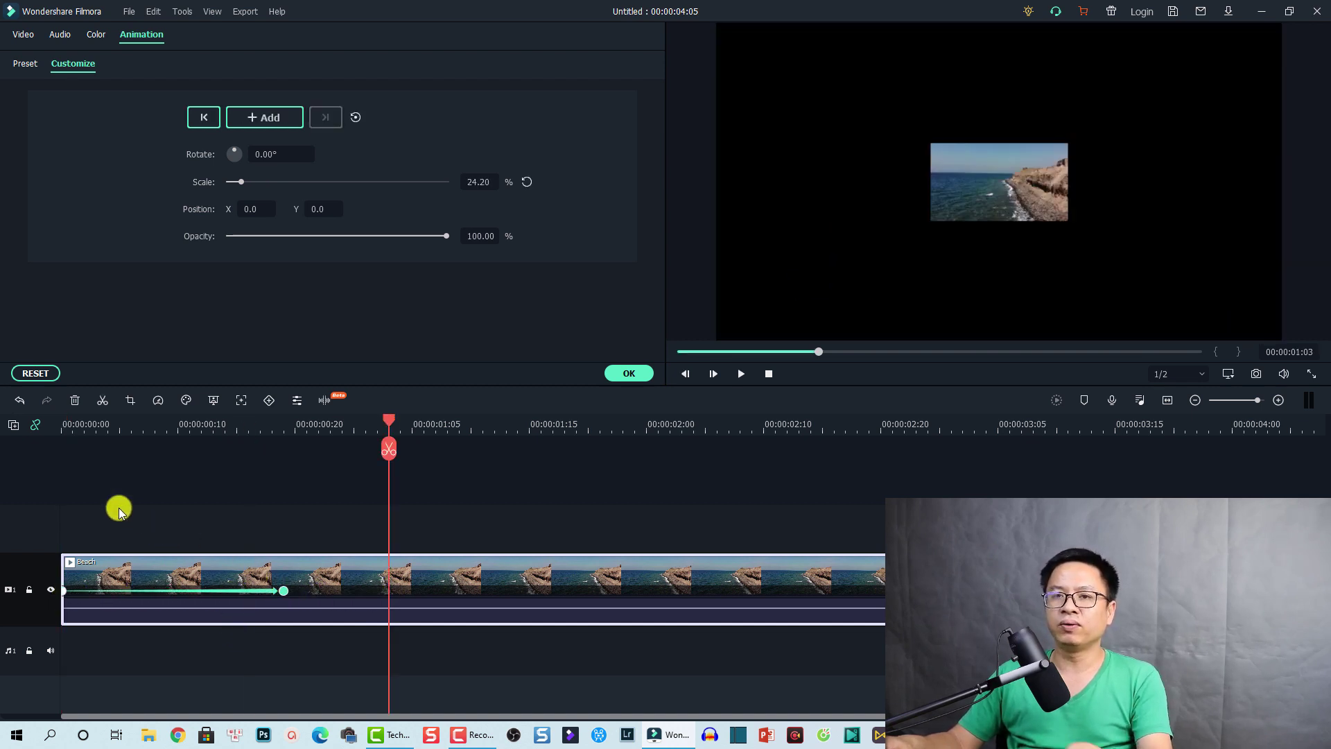
pyautogui.click(67, 429)
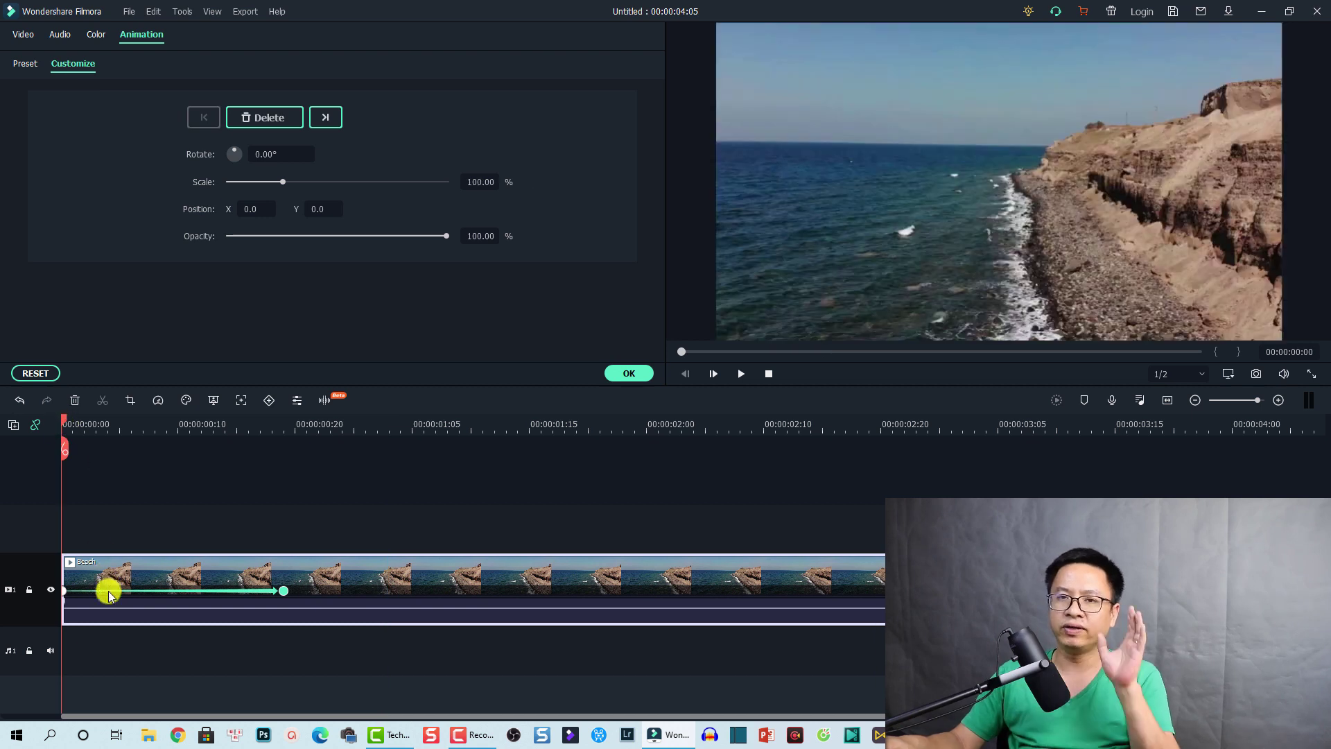
pyautogui.press('space')
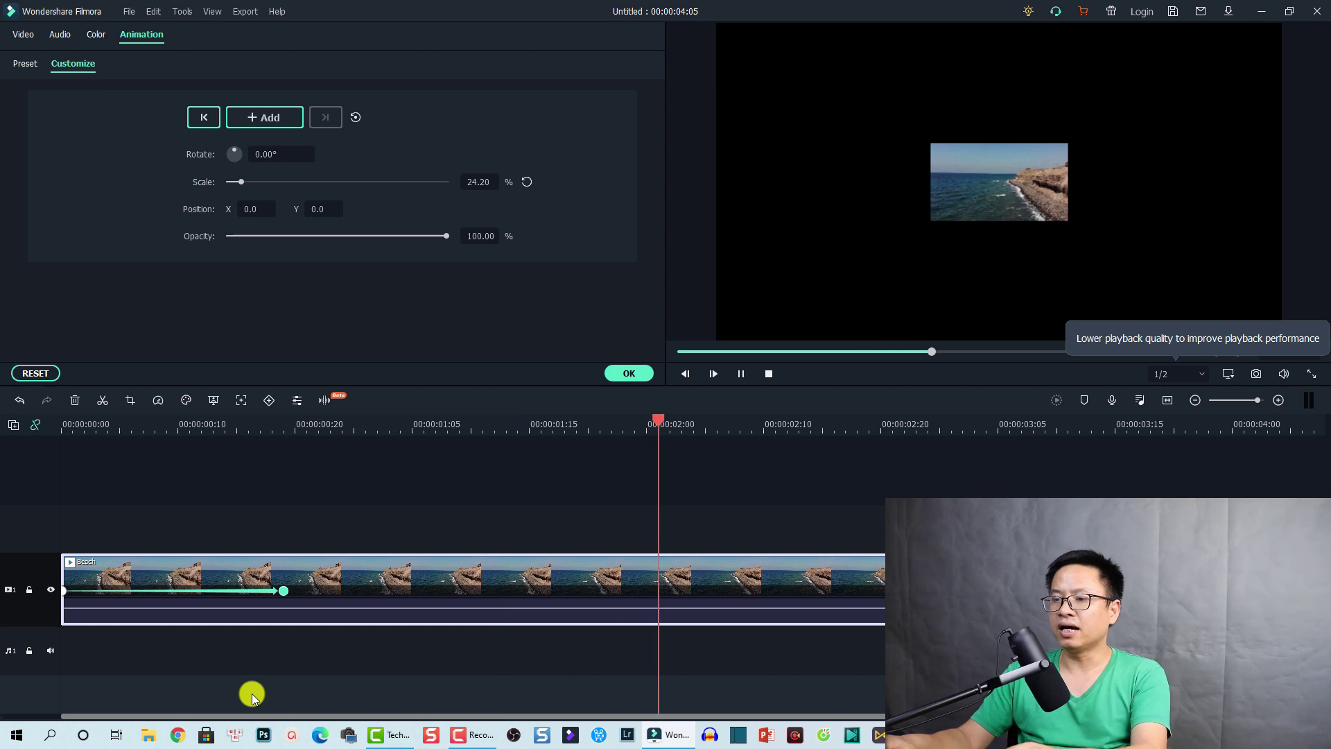
# Stop playback and place the playhead at about 00:00:01:17 to hold the 24.20% size.
pyautogui.press('space')
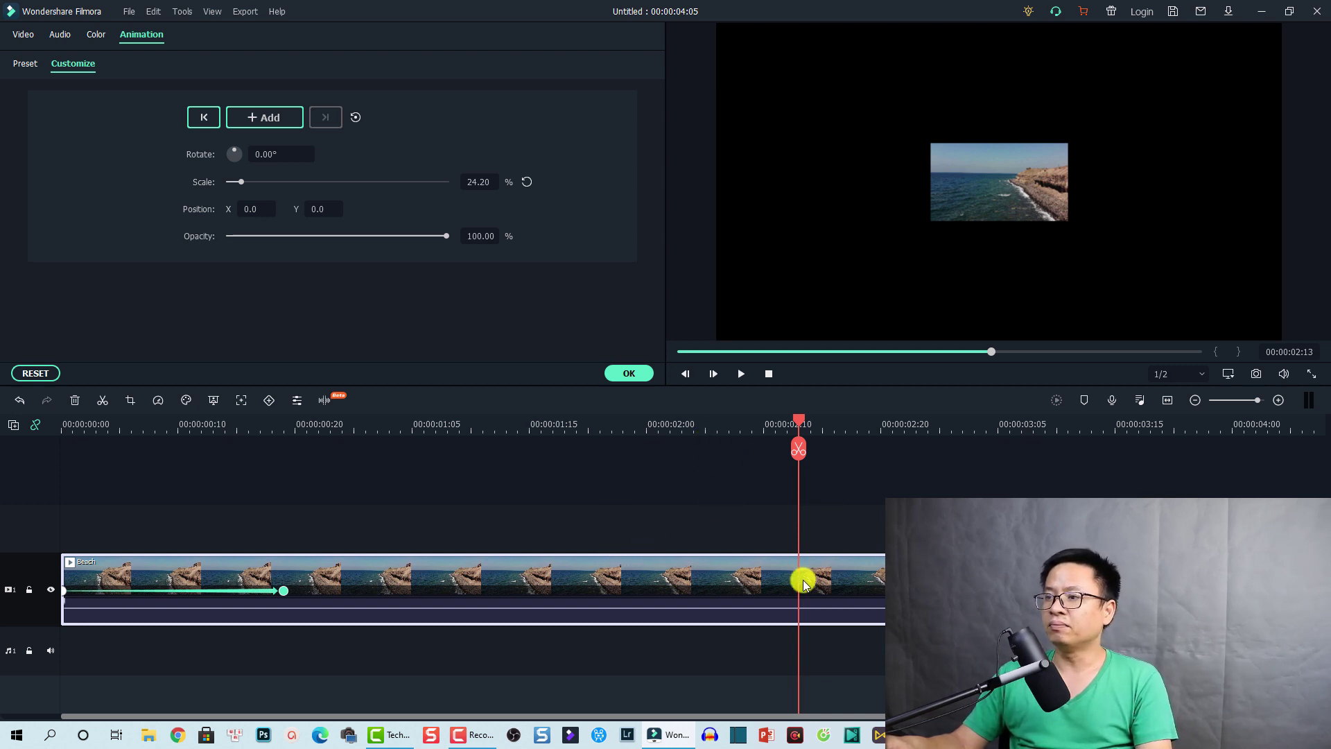
pyautogui.click(553, 424)
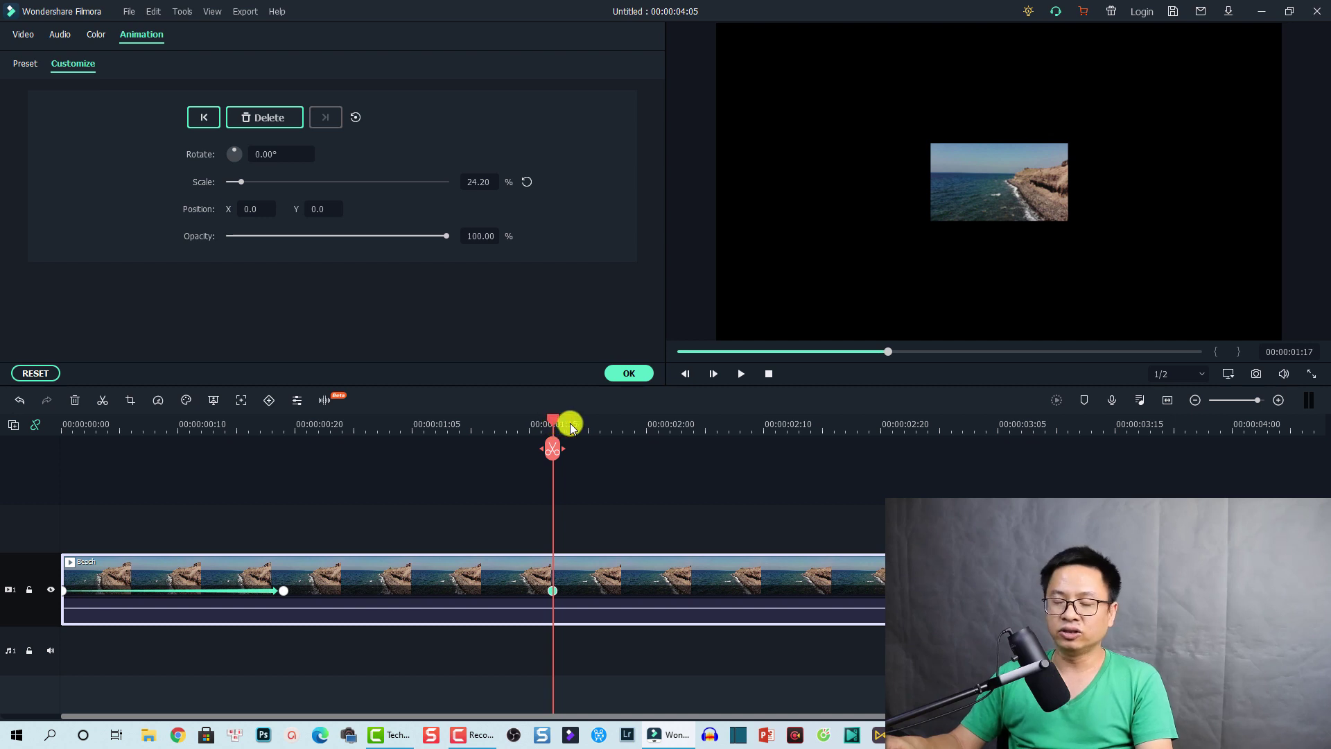
# At 00:00:01:21, move the small clip to the upper left (X -276.3, Y 142.3) rotated 360°.
pyautogui.moveTo(570, 423); pyautogui.dragTo(609, 427)
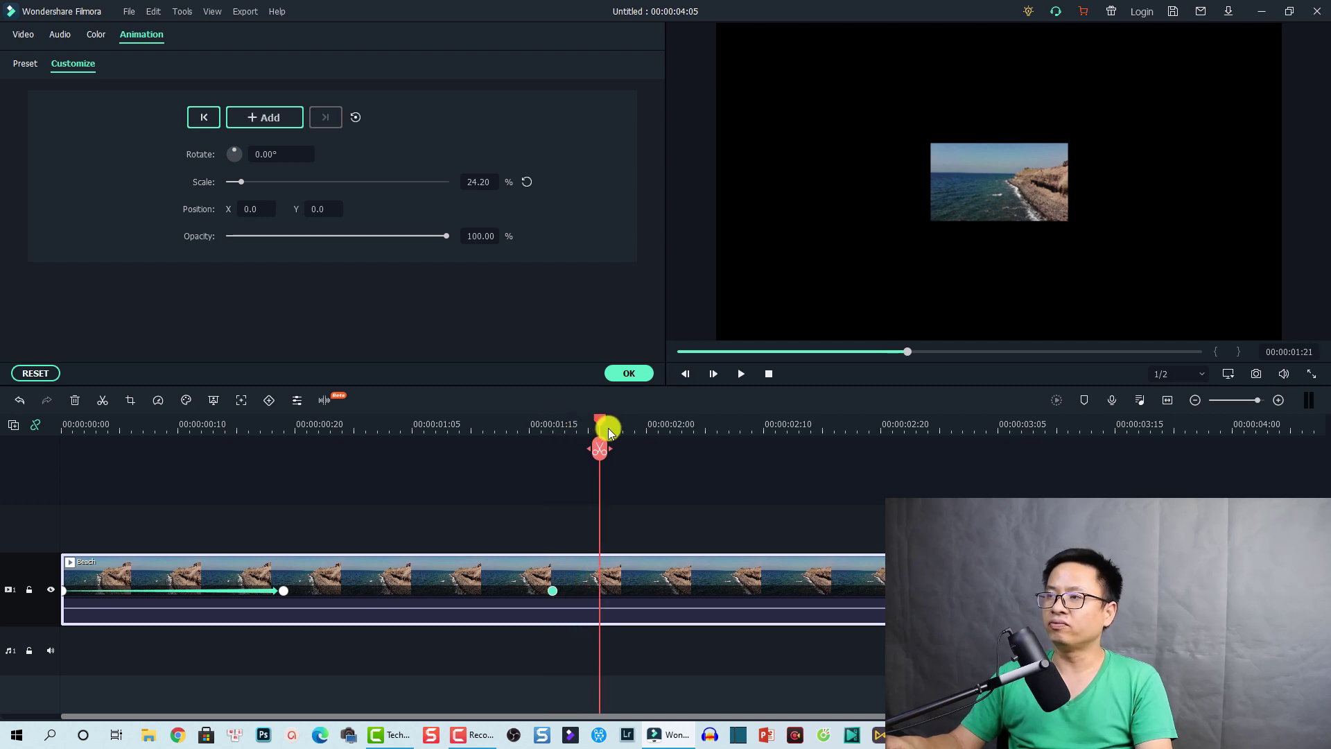
pyautogui.click(990, 184)
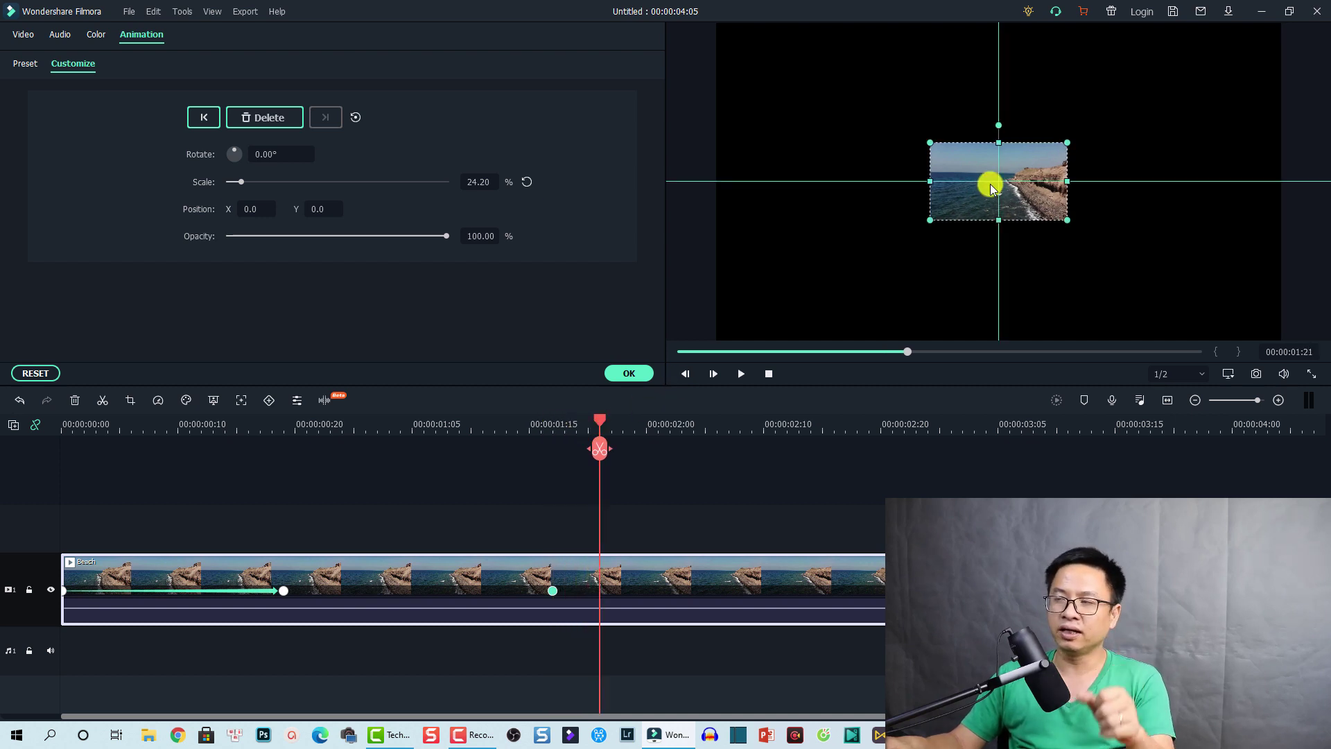
pyautogui.moveTo(990, 185); pyautogui.dragTo(799, 88)
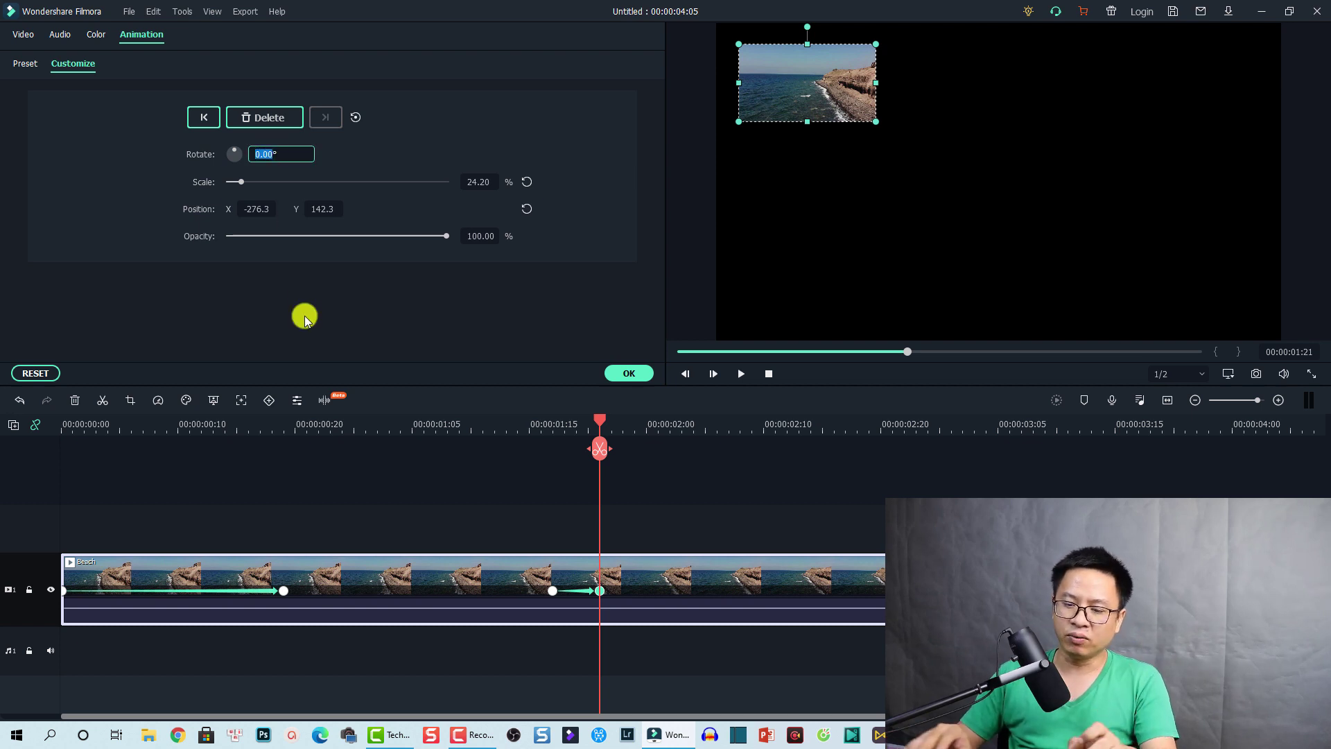
pyautogui.write('360')
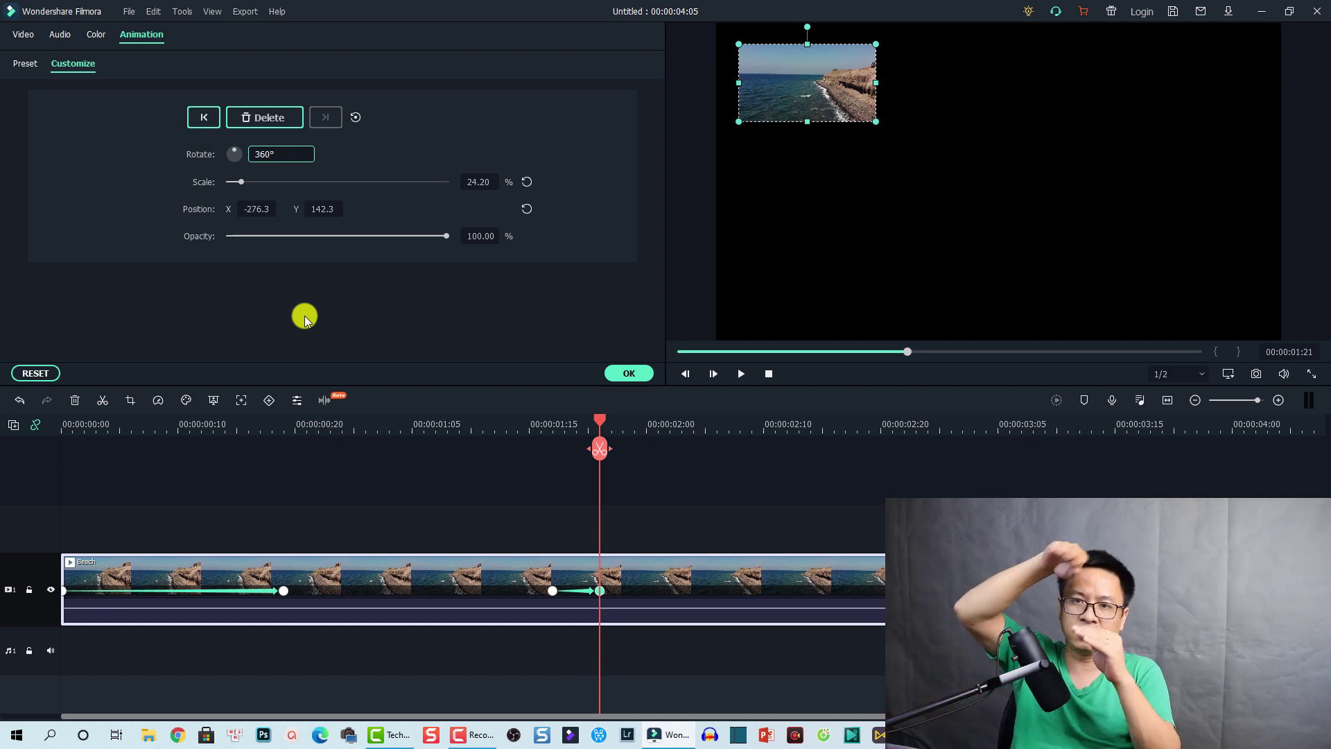
pyautogui.click(365, 426)
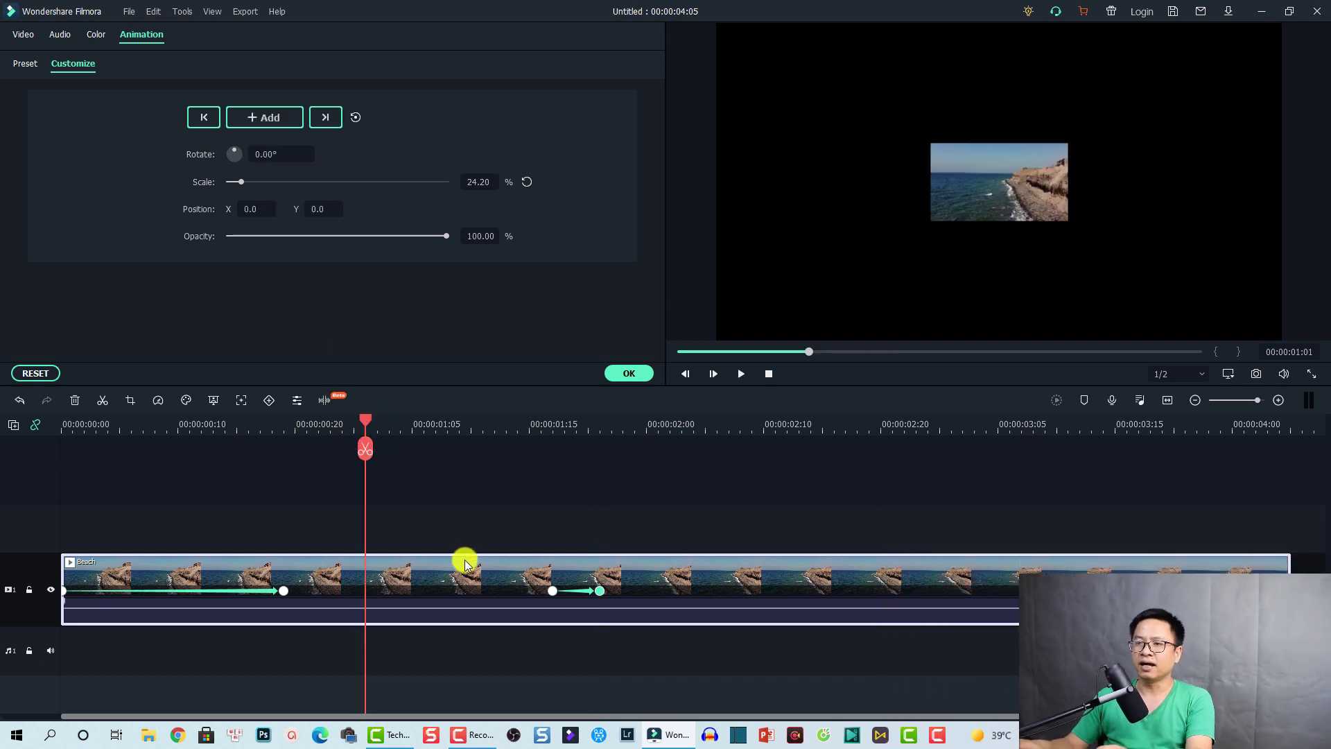
pyautogui.click(468, 660)
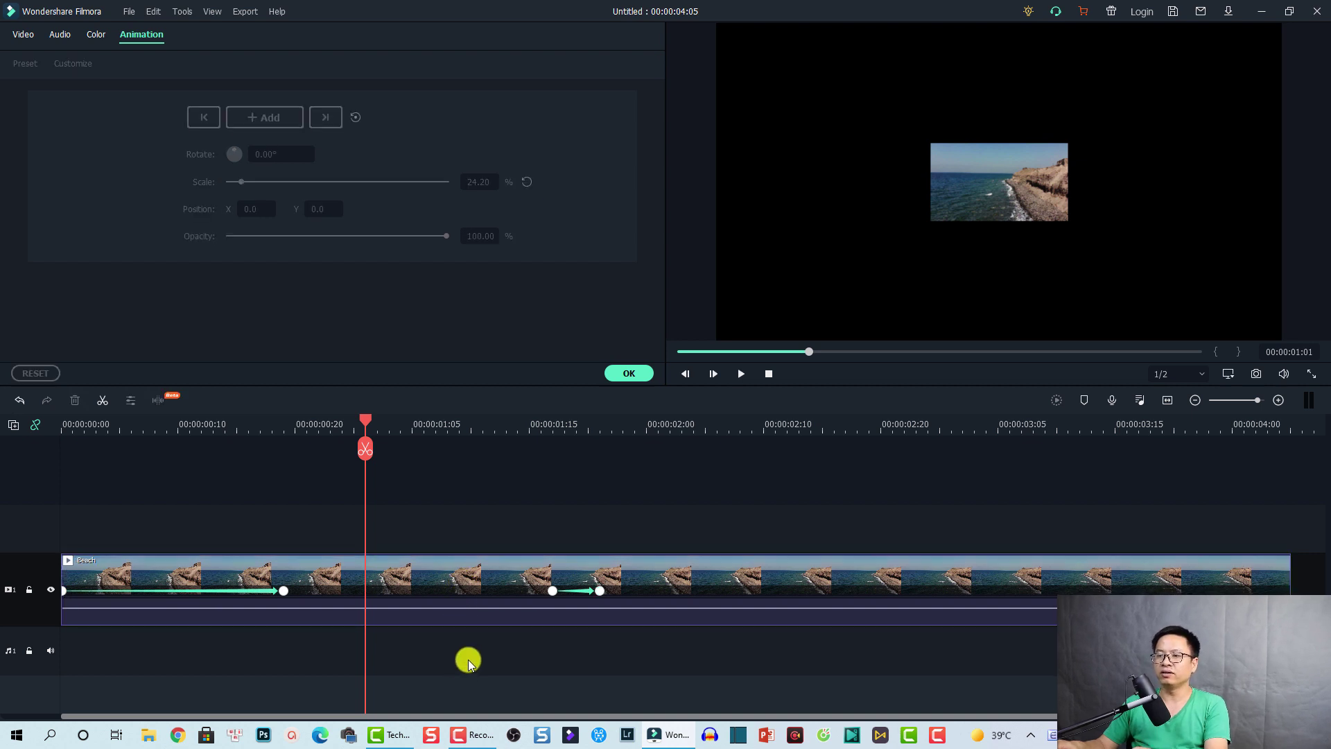
pyautogui.press('space')
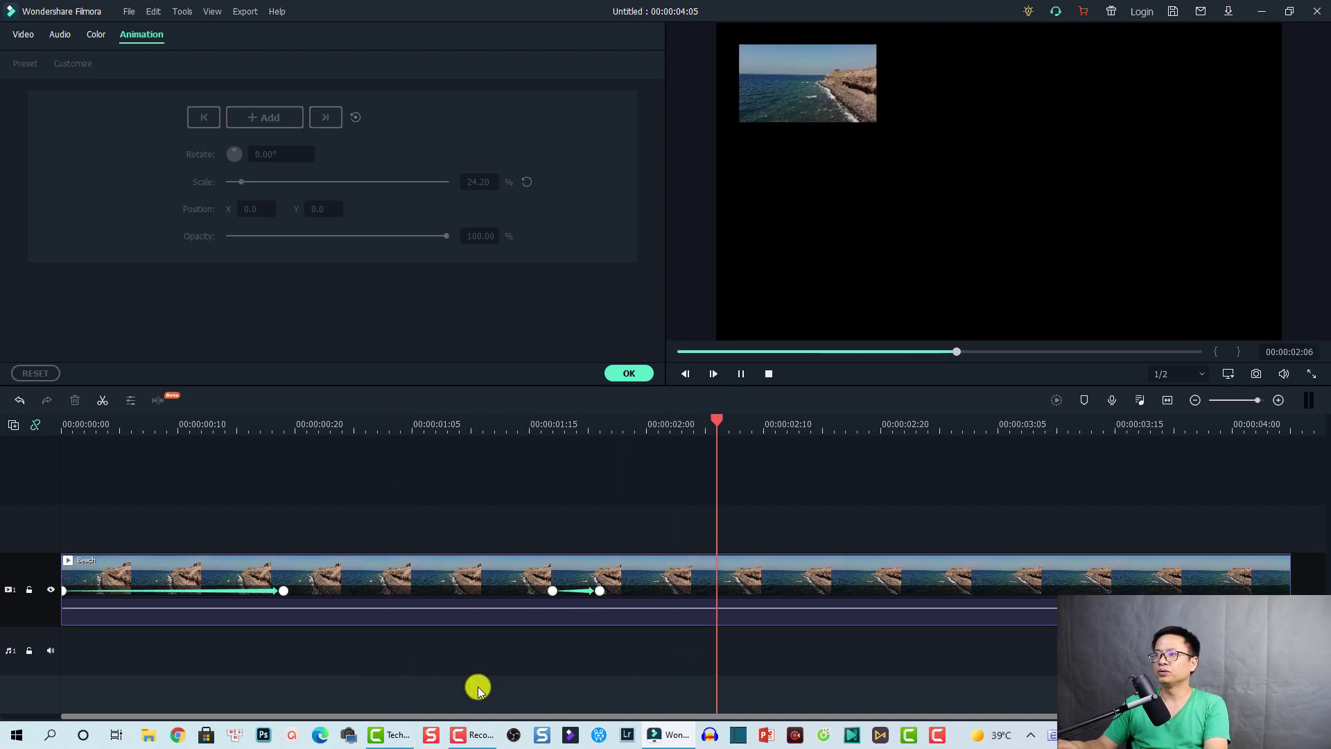
pyautogui.press('space')
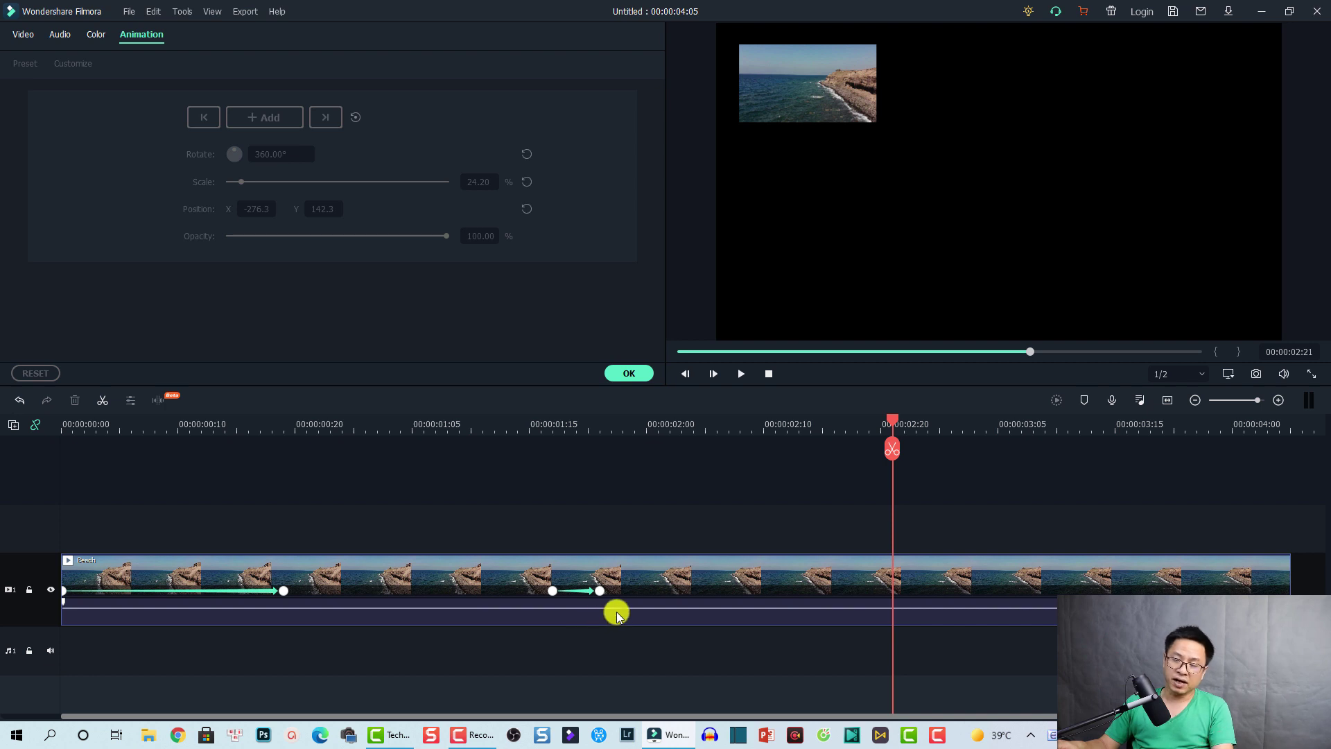
pyautogui.moveTo(619, 595); pyautogui.dragTo(969, 594)
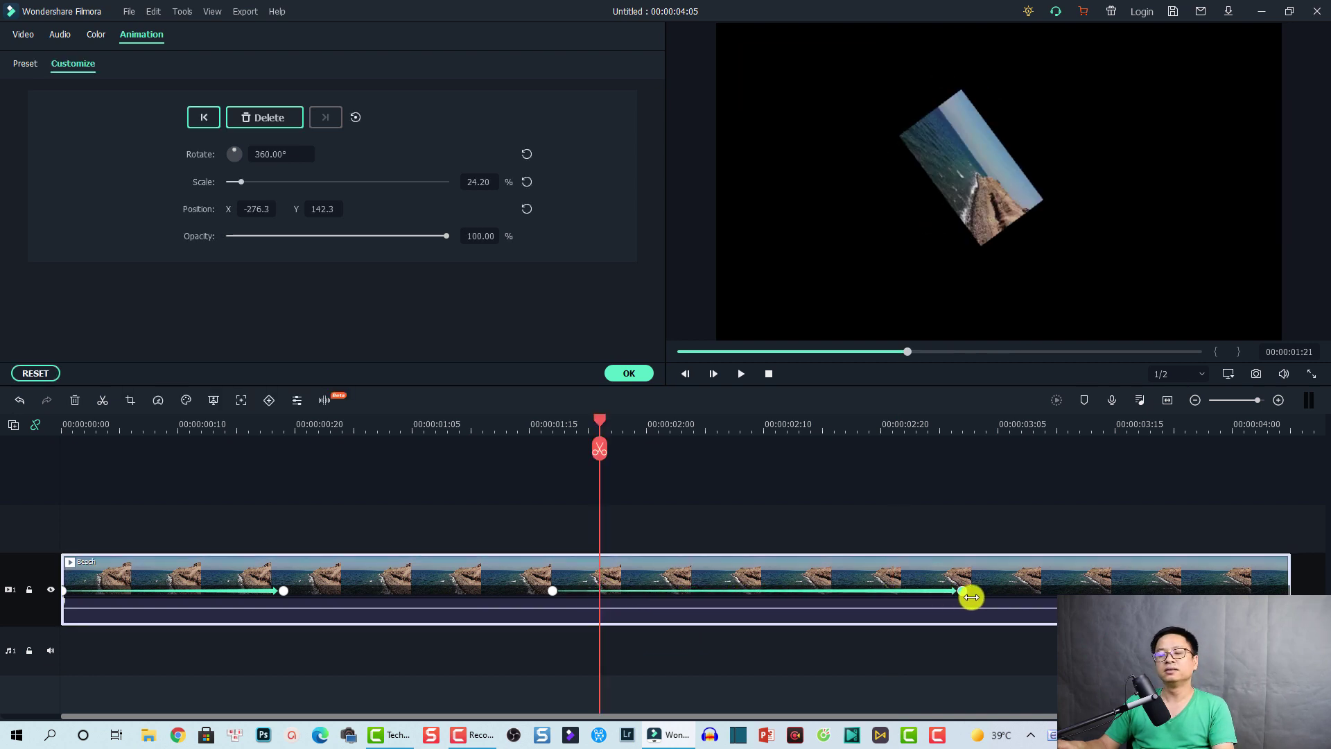
pyautogui.click(424, 430)
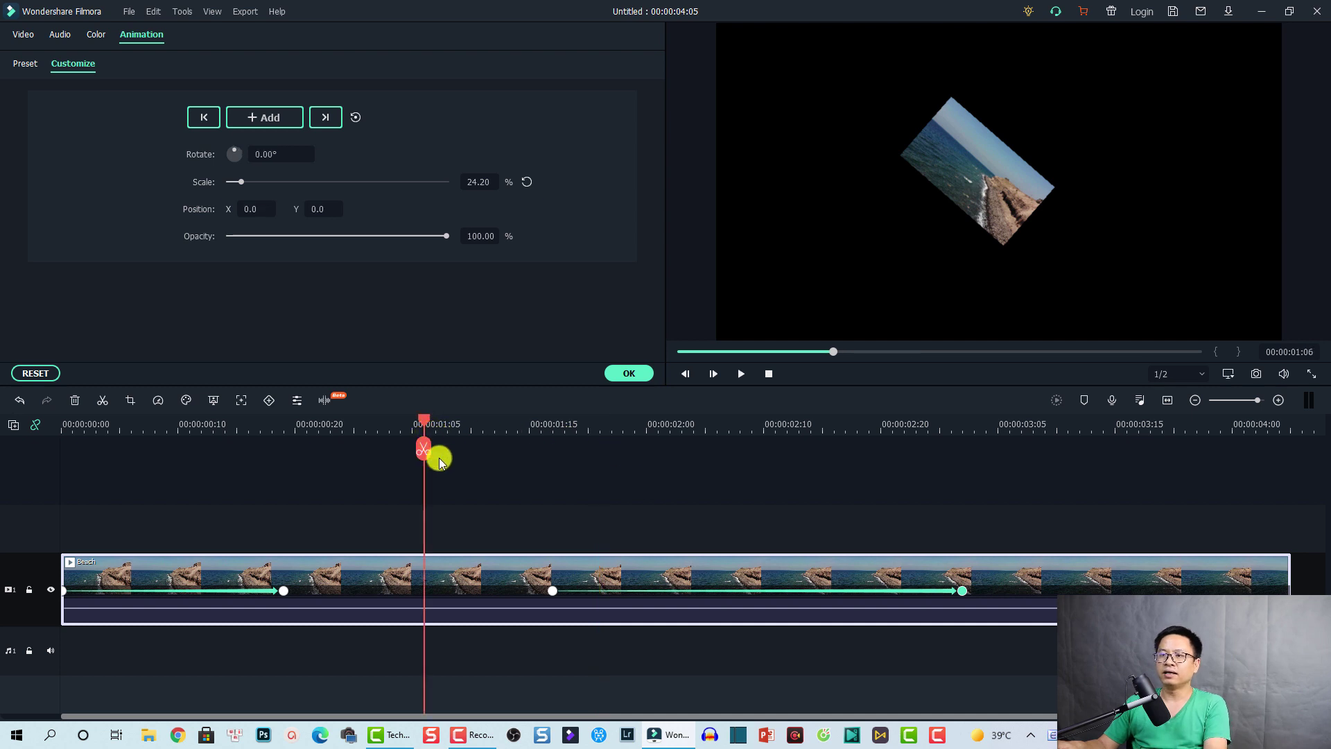
pyautogui.press('space')
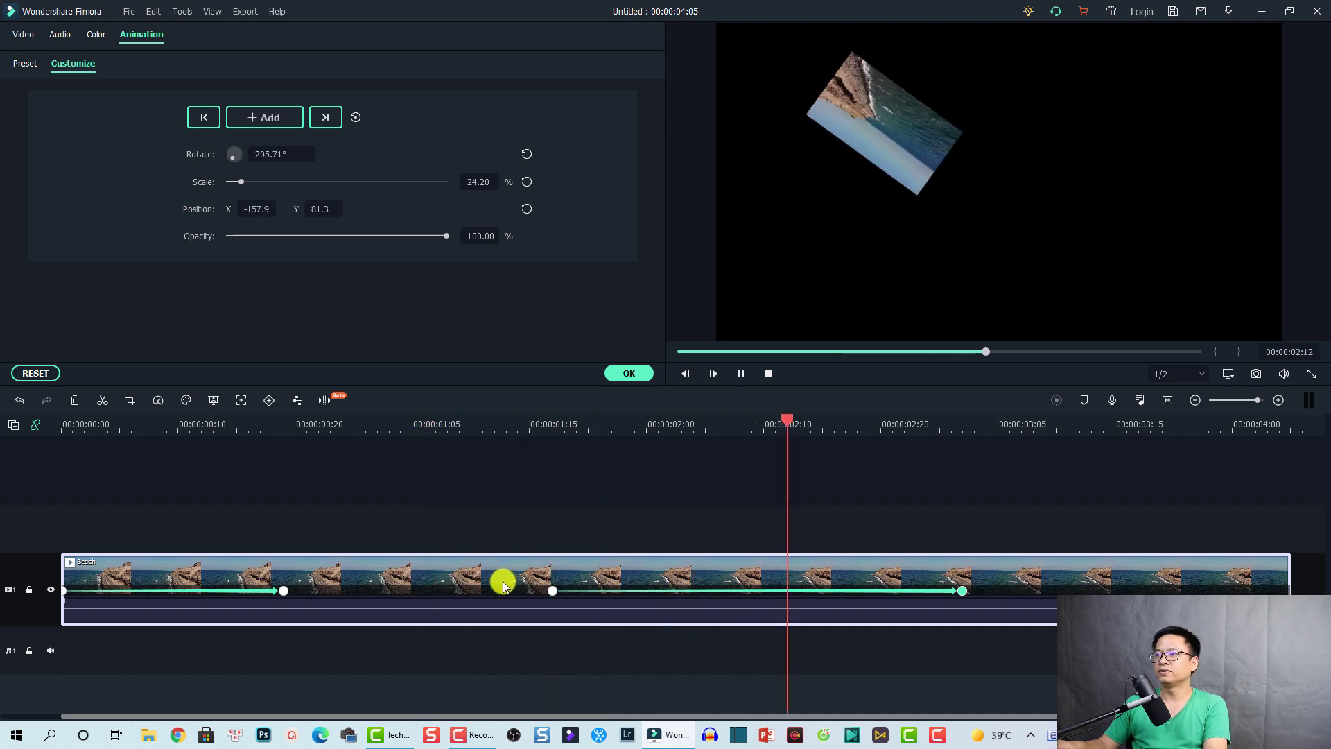
pyautogui.press('space')
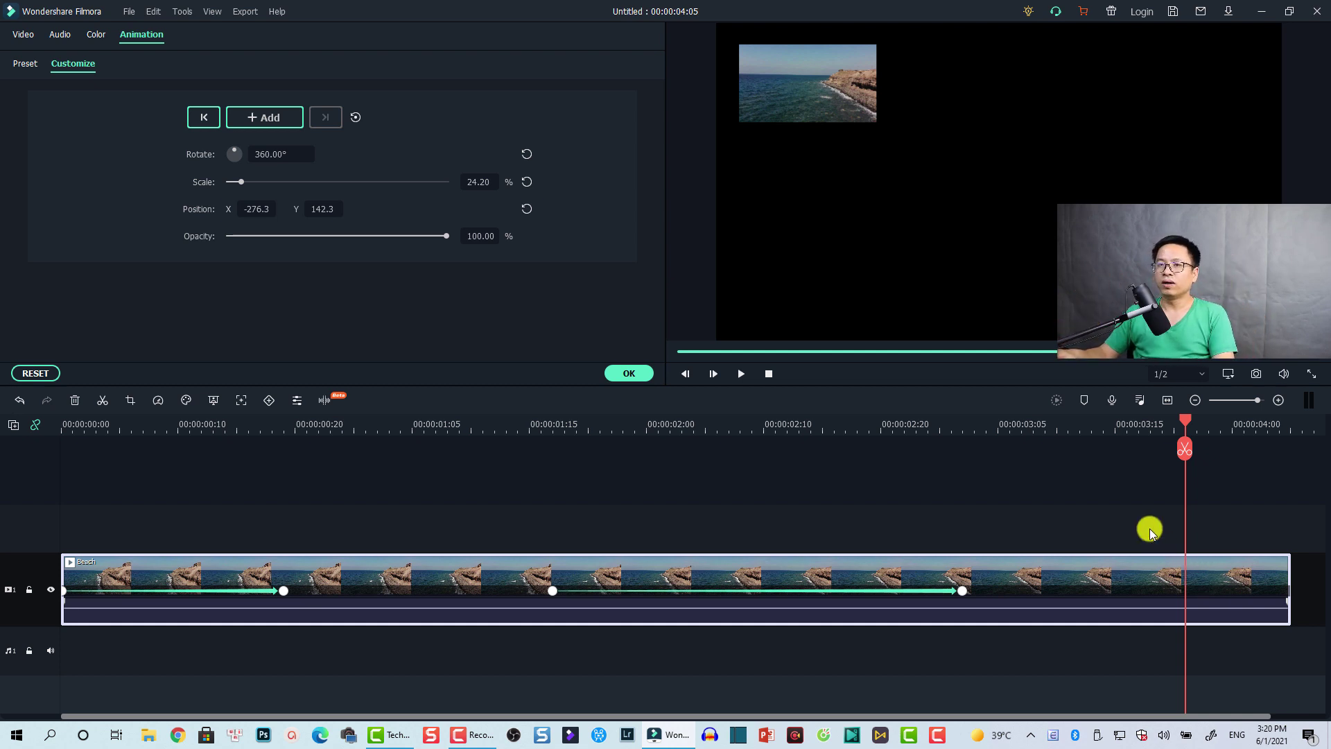
# Add a hold keyframe at 00:00:03:17, then set opacity to 0% at the clip end (00:00:04:05).
pyautogui.click(270, 117)
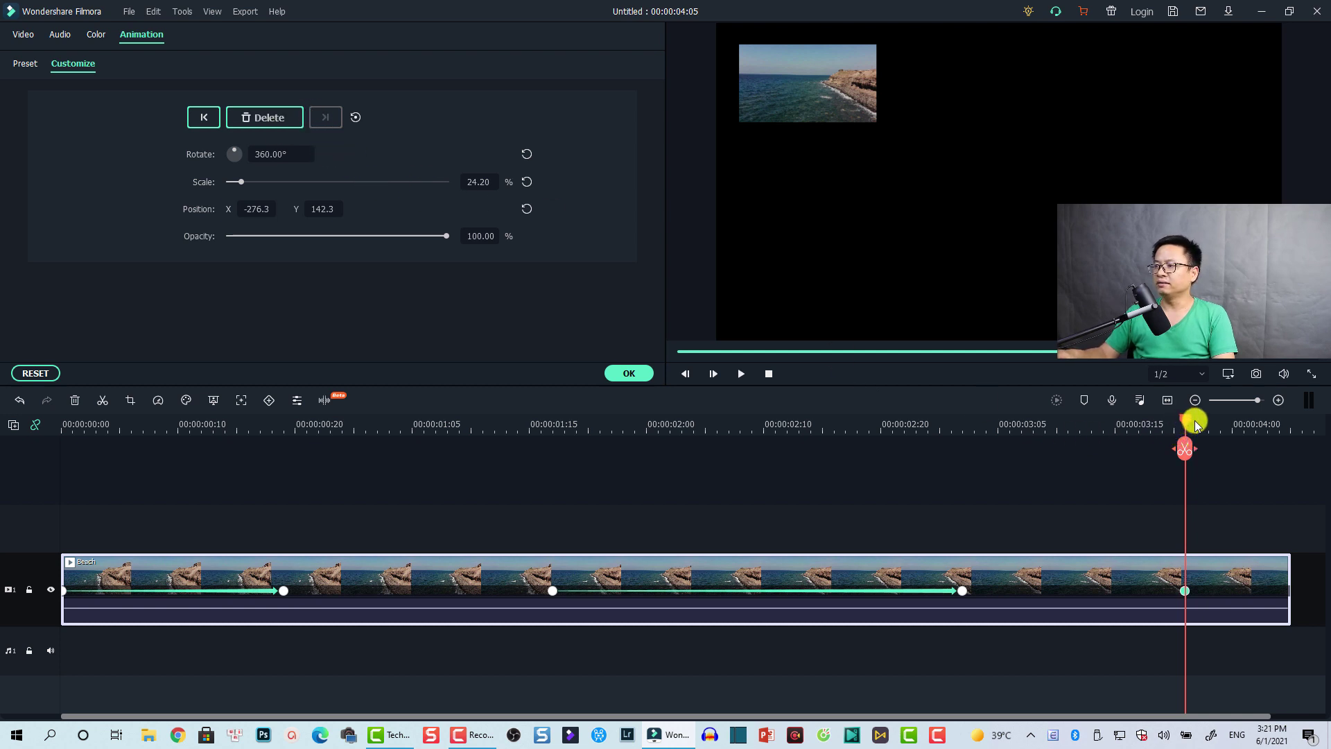
pyautogui.moveTo(1195, 420); pyautogui.dragTo(1292, 437)
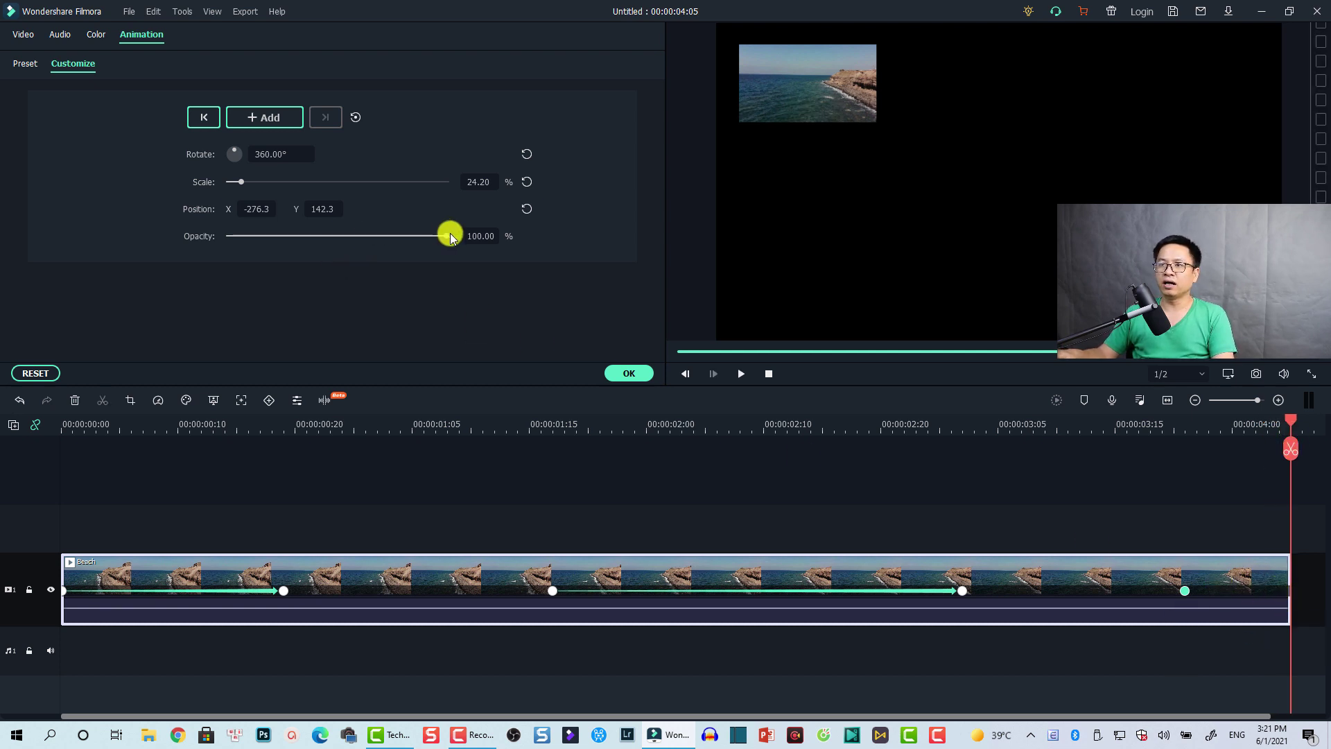
pyautogui.moveTo(446, 236); pyautogui.dragTo(227, 239)
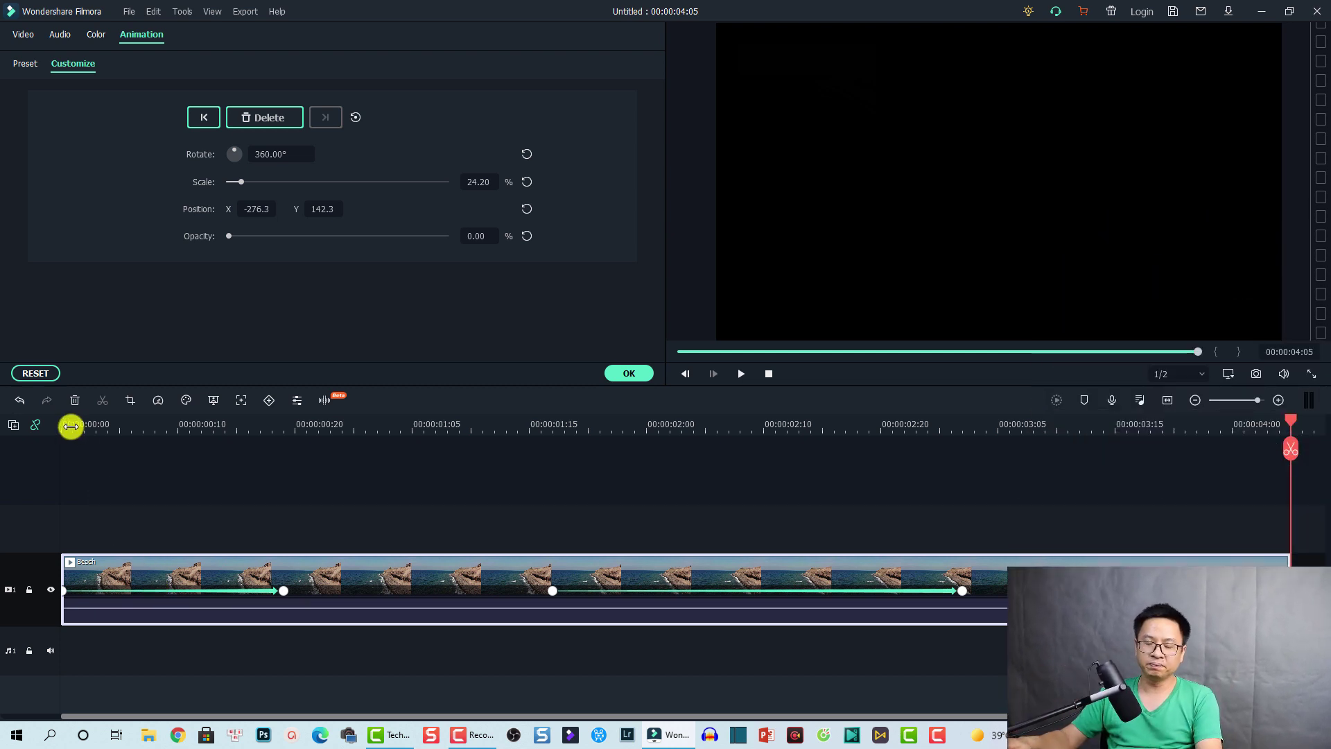
# Play from the start, pause at 00:00:00:16, and scrub Rotate to 1490° for a new keyframe.
pyautogui.click(64, 424)
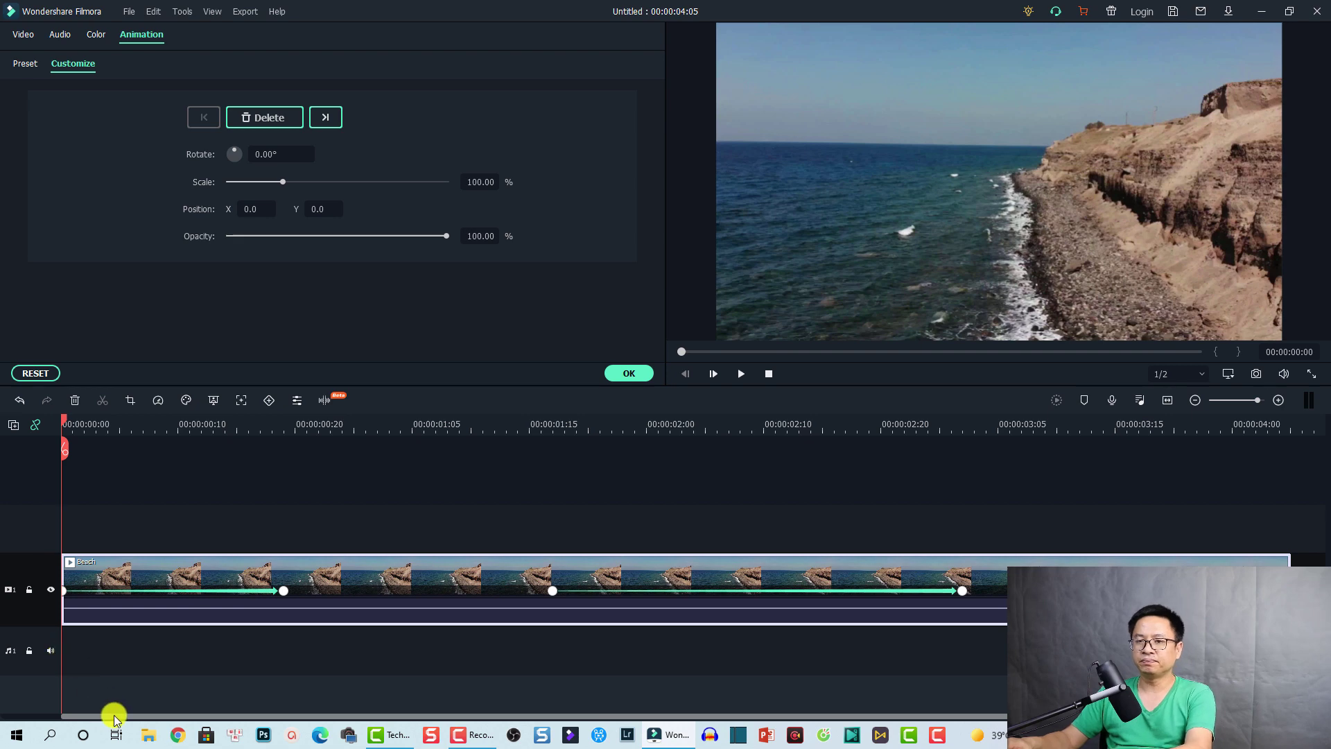
pyautogui.press('space')
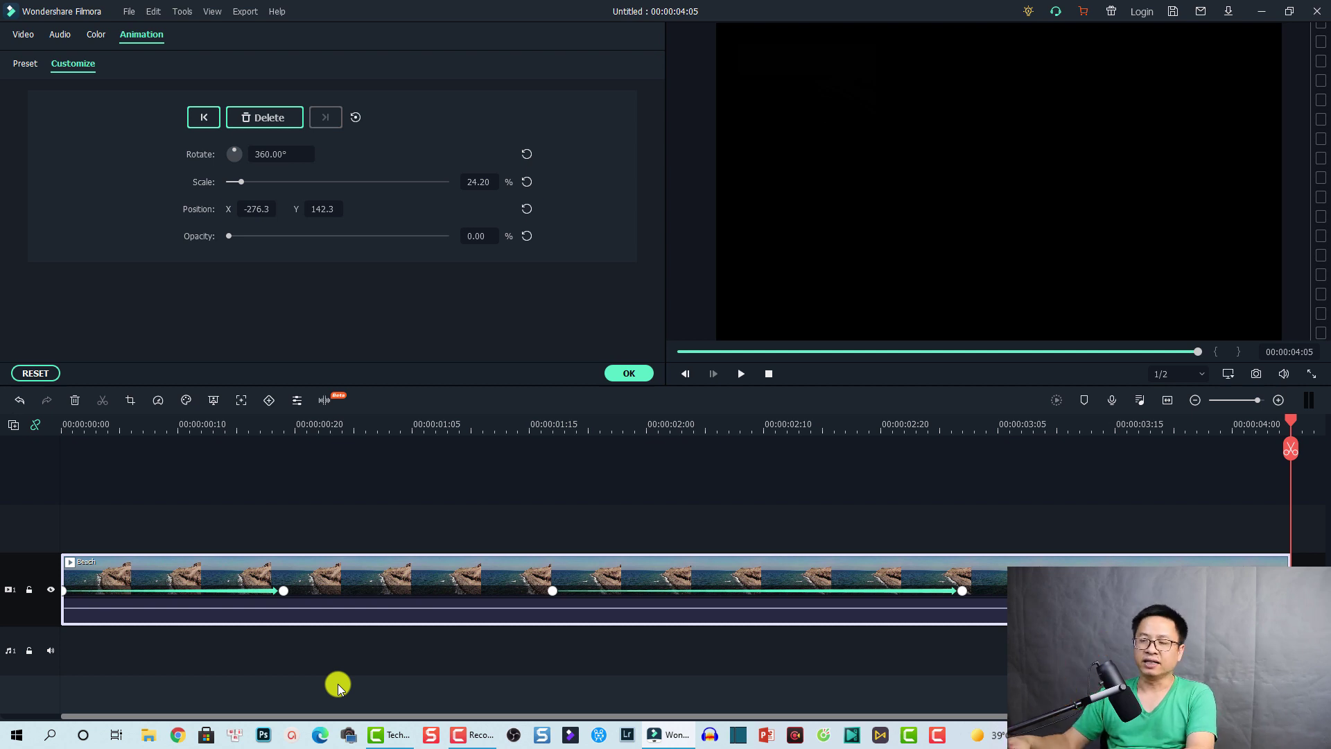
pyautogui.press('space')
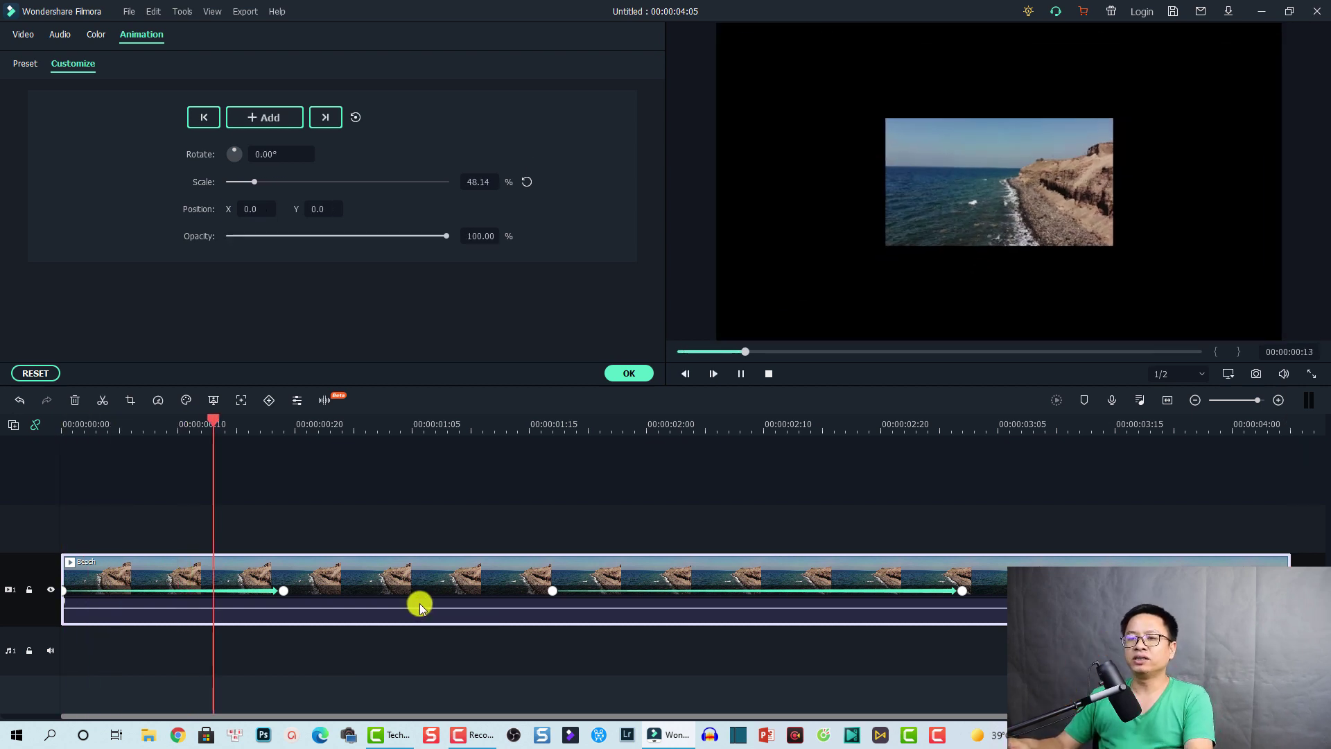
pyautogui.press('space')
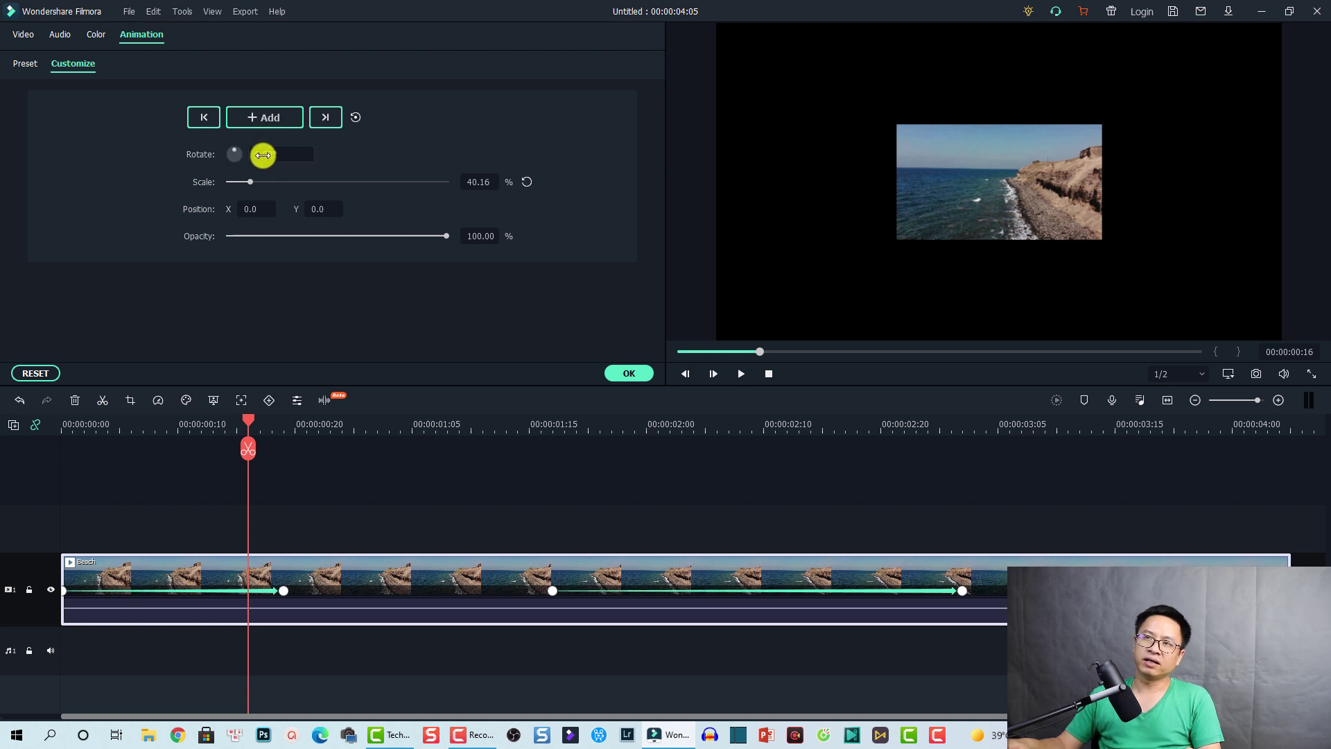
pyautogui.moveTo(264, 155); pyautogui.dragTo(668, 359)
# Set the 00:00:00:16 keyframe's rotation to 9999° and preview the spin from about 00:00:00:07.
pyautogui.click(289, 161)
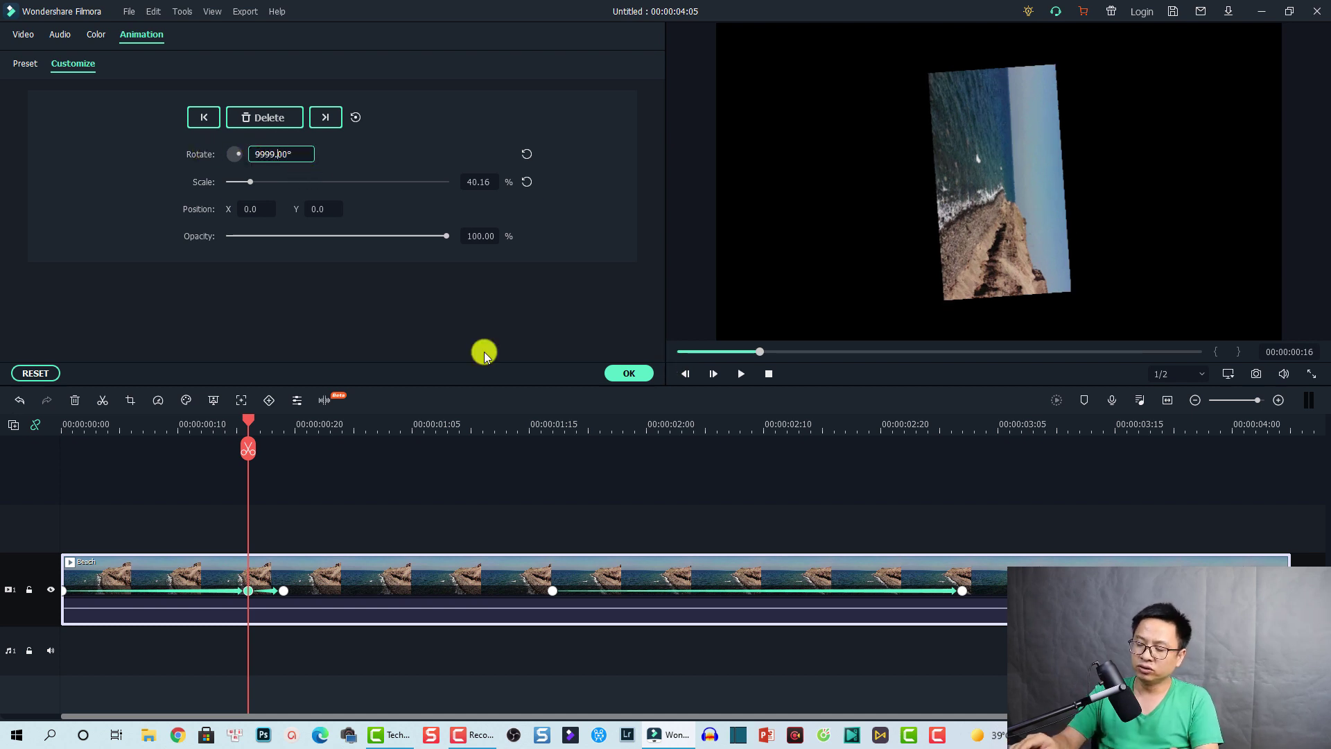
pyautogui.click(364, 589)
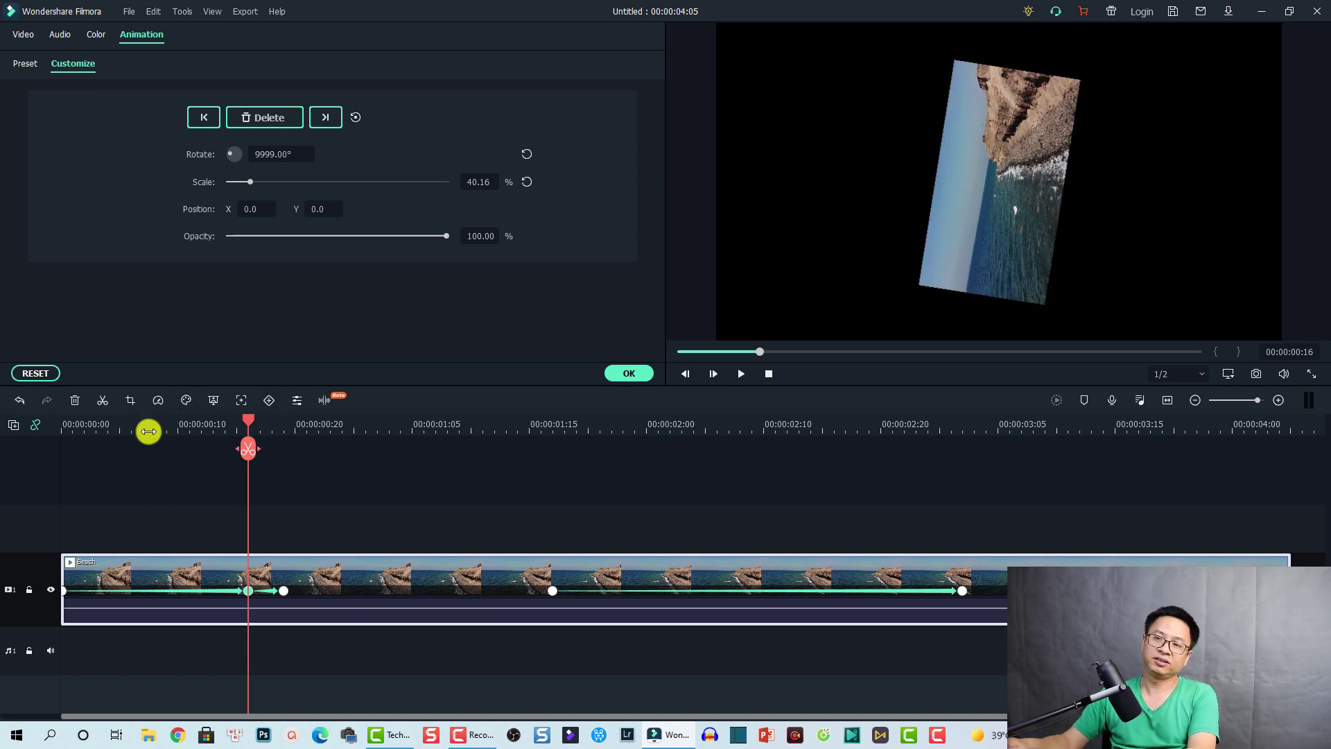
pyautogui.click(143, 428)
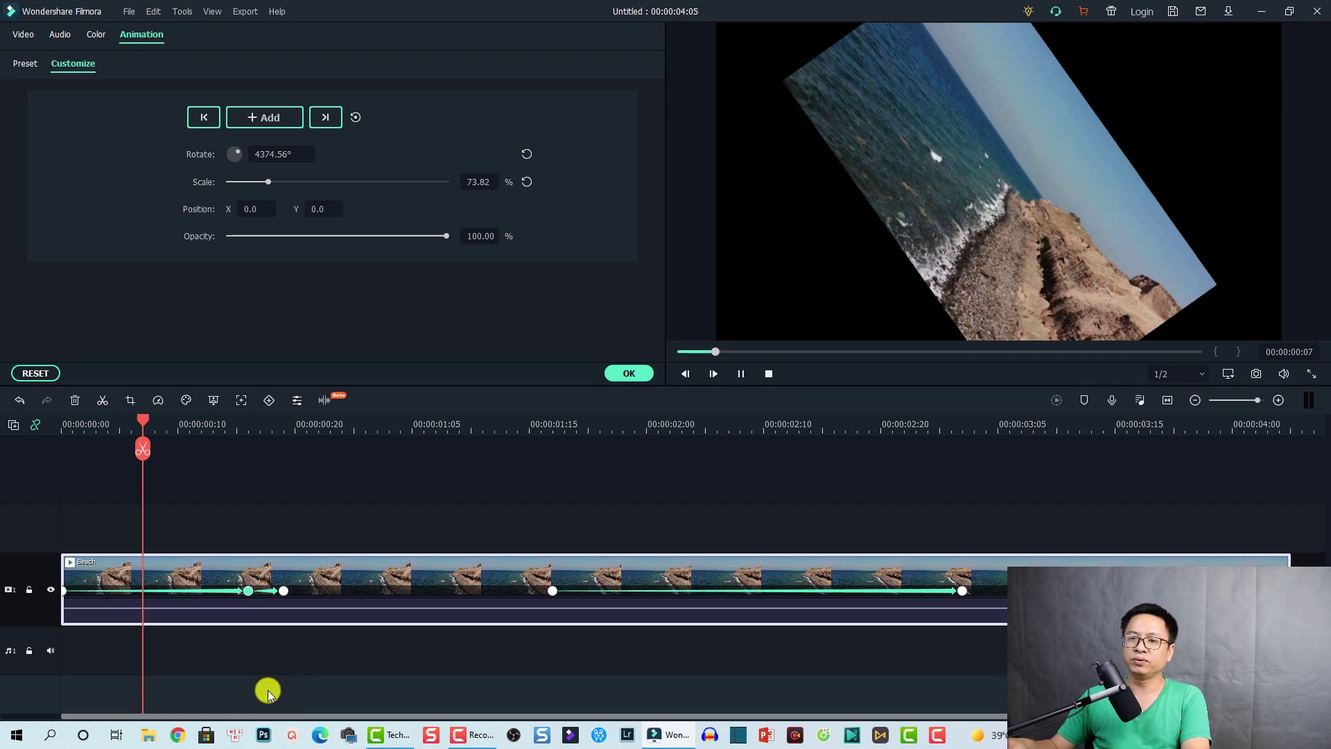
pyautogui.press('space')
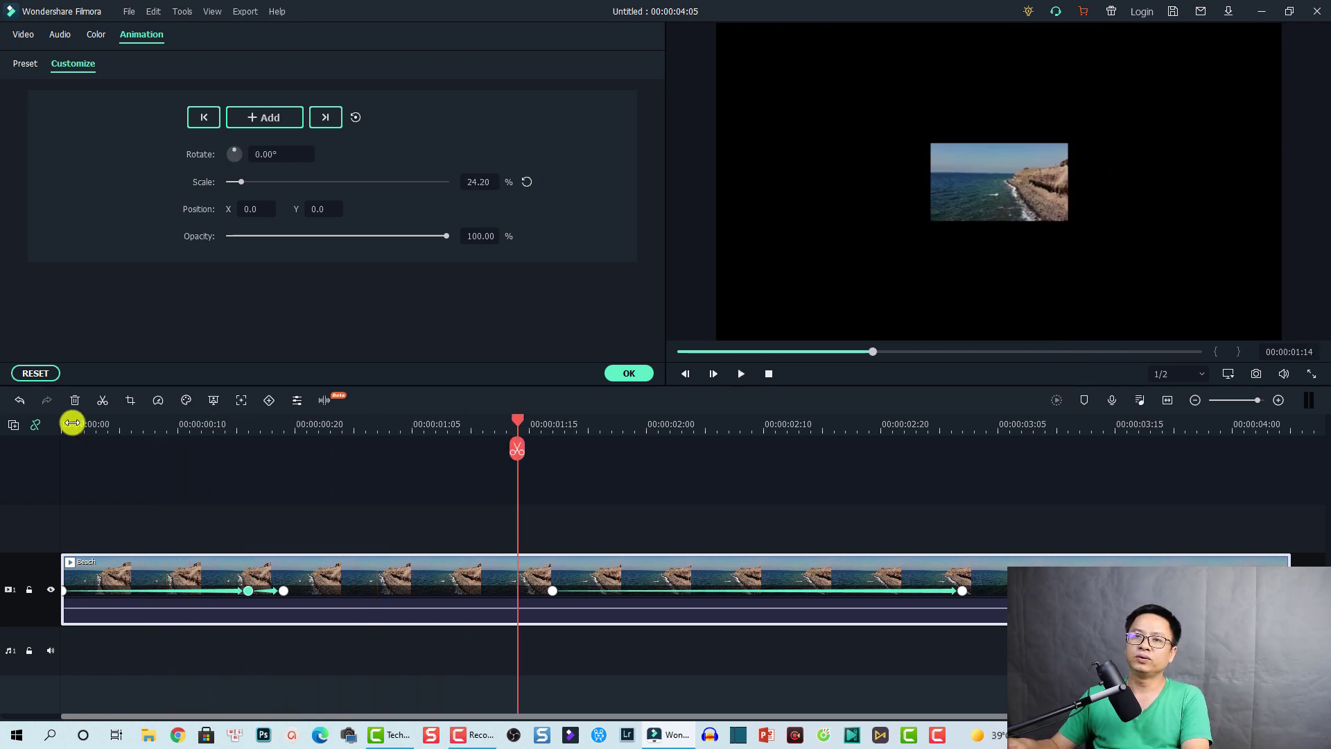
# Stop the preview and delete the 9999° spin keyframe at 00:00:00:16 from the Beach clip.
pyautogui.click(66, 425)
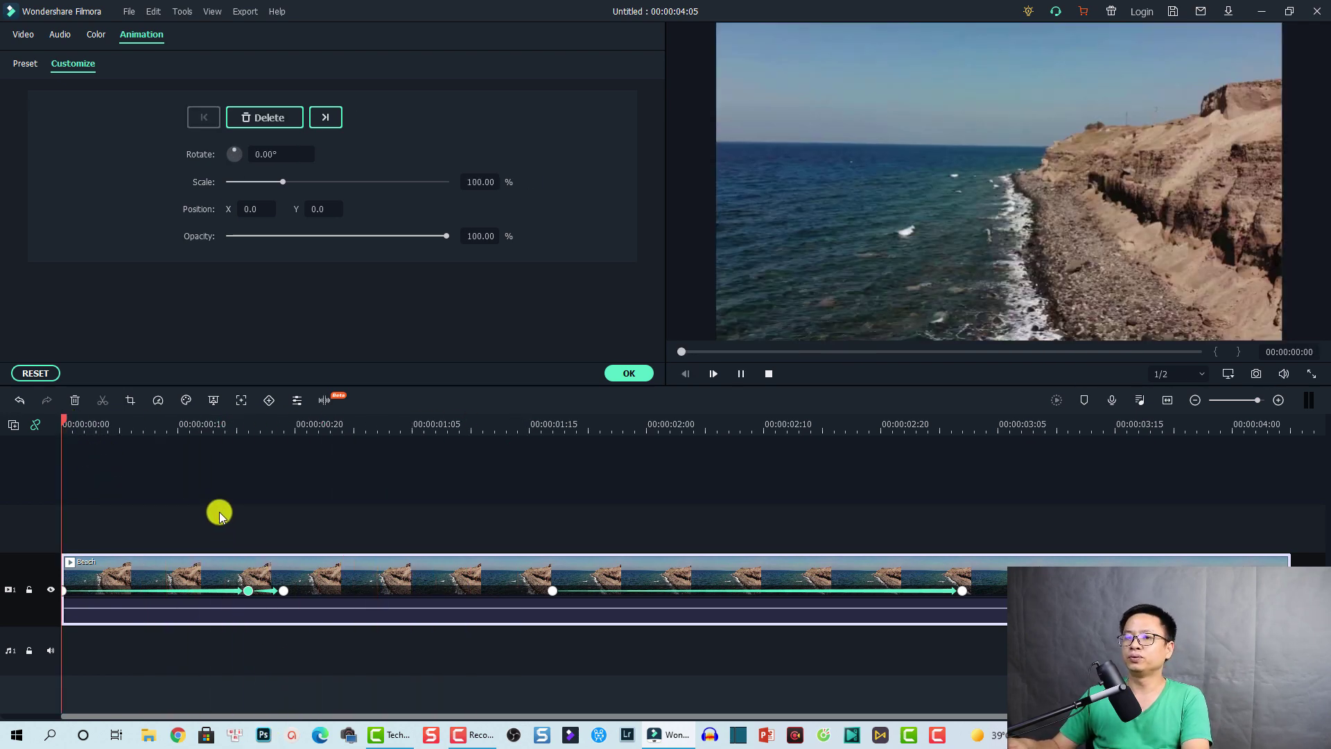
pyautogui.press('space')
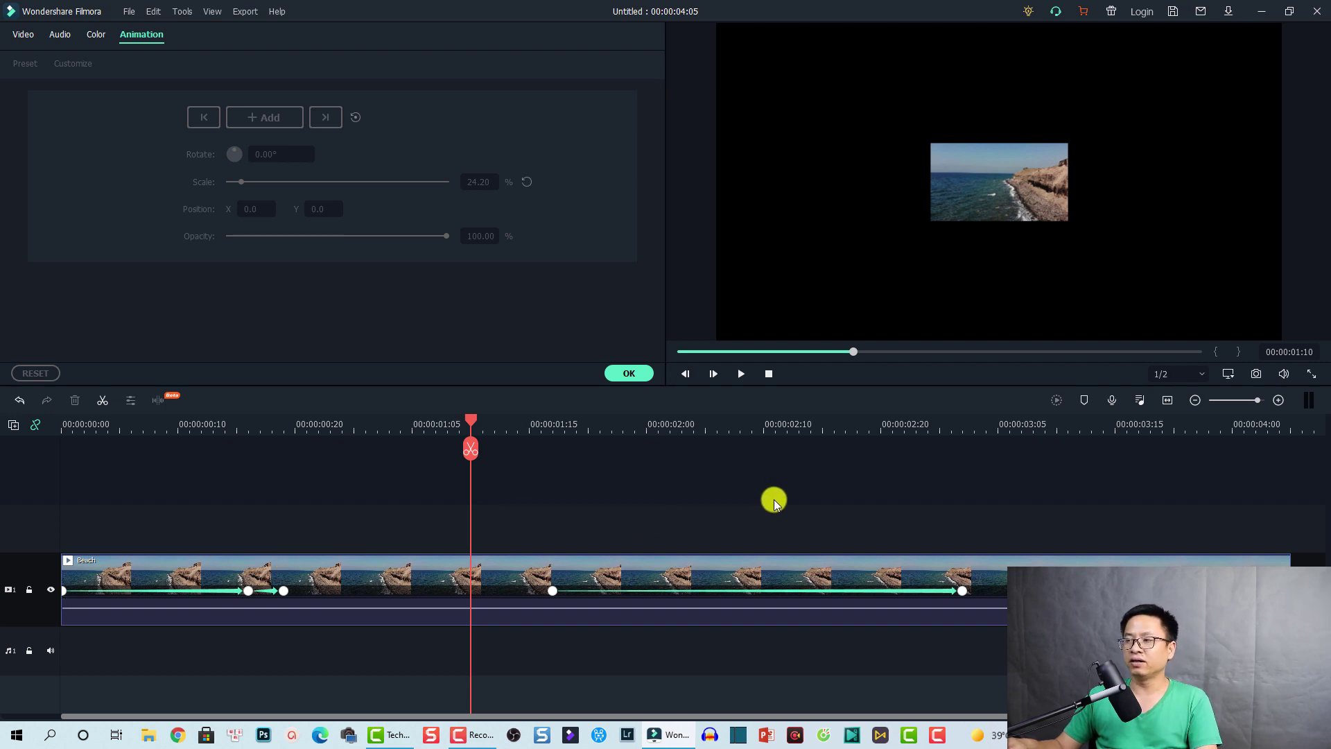
pyautogui.moveTo(773, 500); pyautogui.dragTo(248, 610)
pyautogui.click(248, 589)
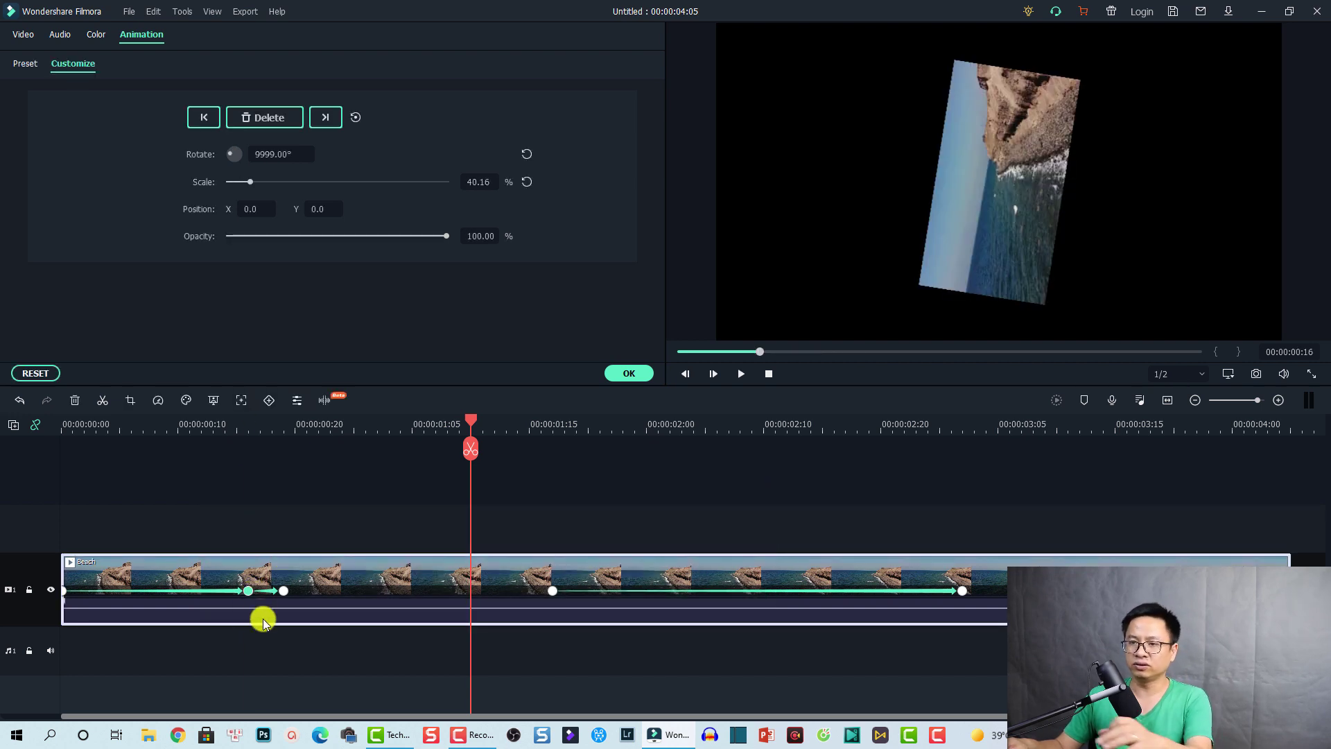
pyautogui.press('Delete')
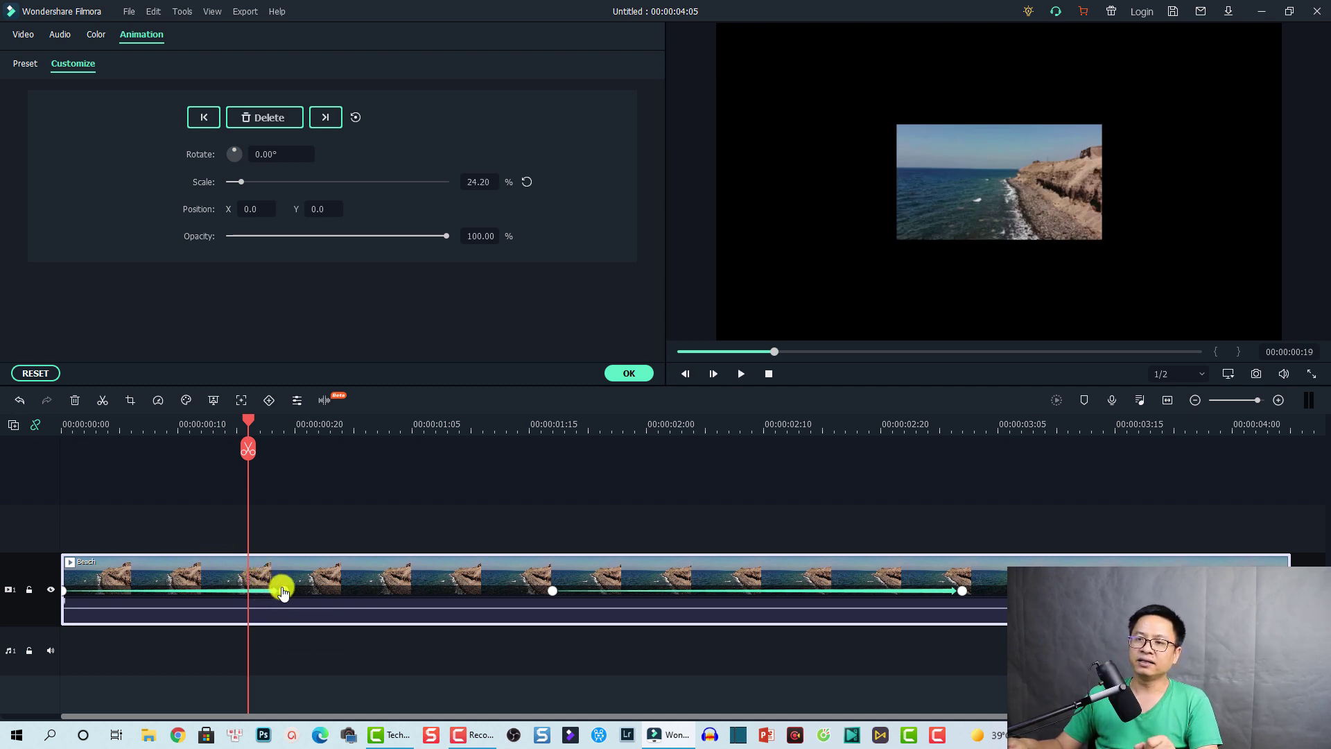
pyautogui.click(283, 591)
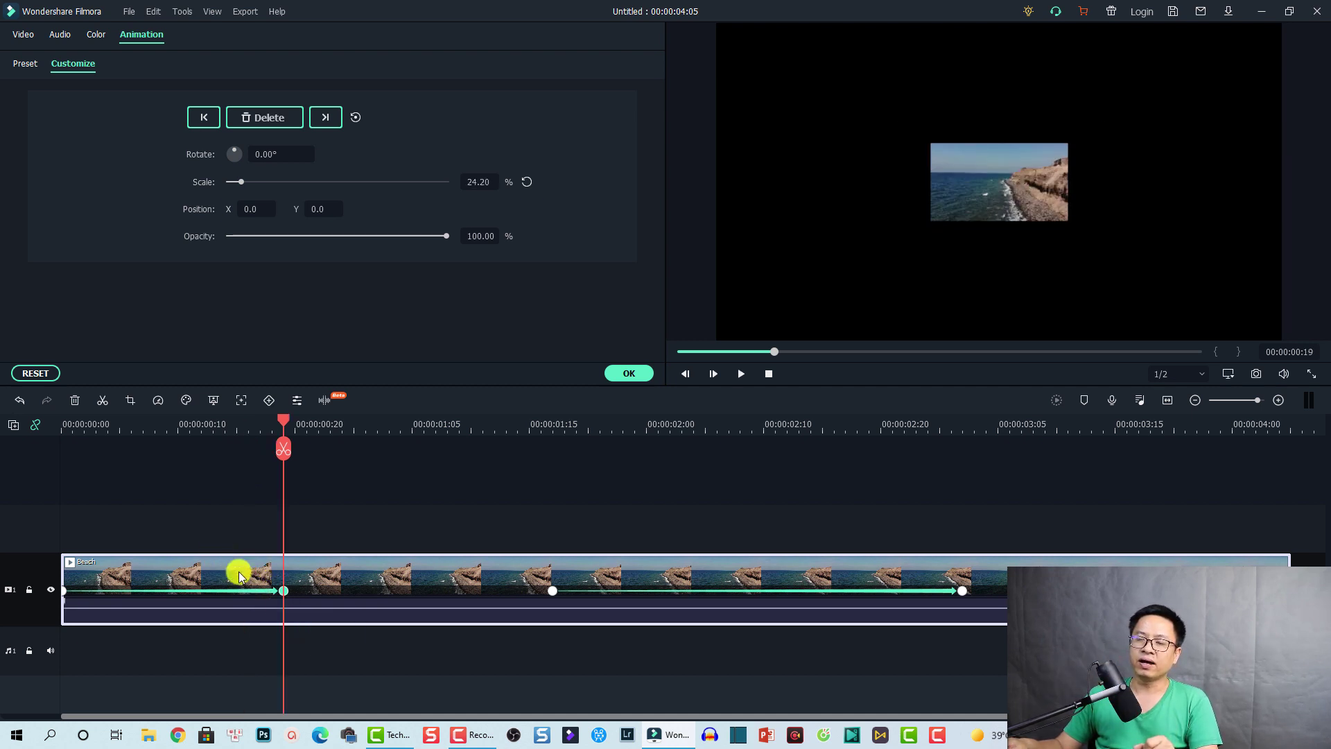
# Dismiss the keyframe's options menu and close the Animation panel with OK.
pyautogui.rightClick(285, 591)
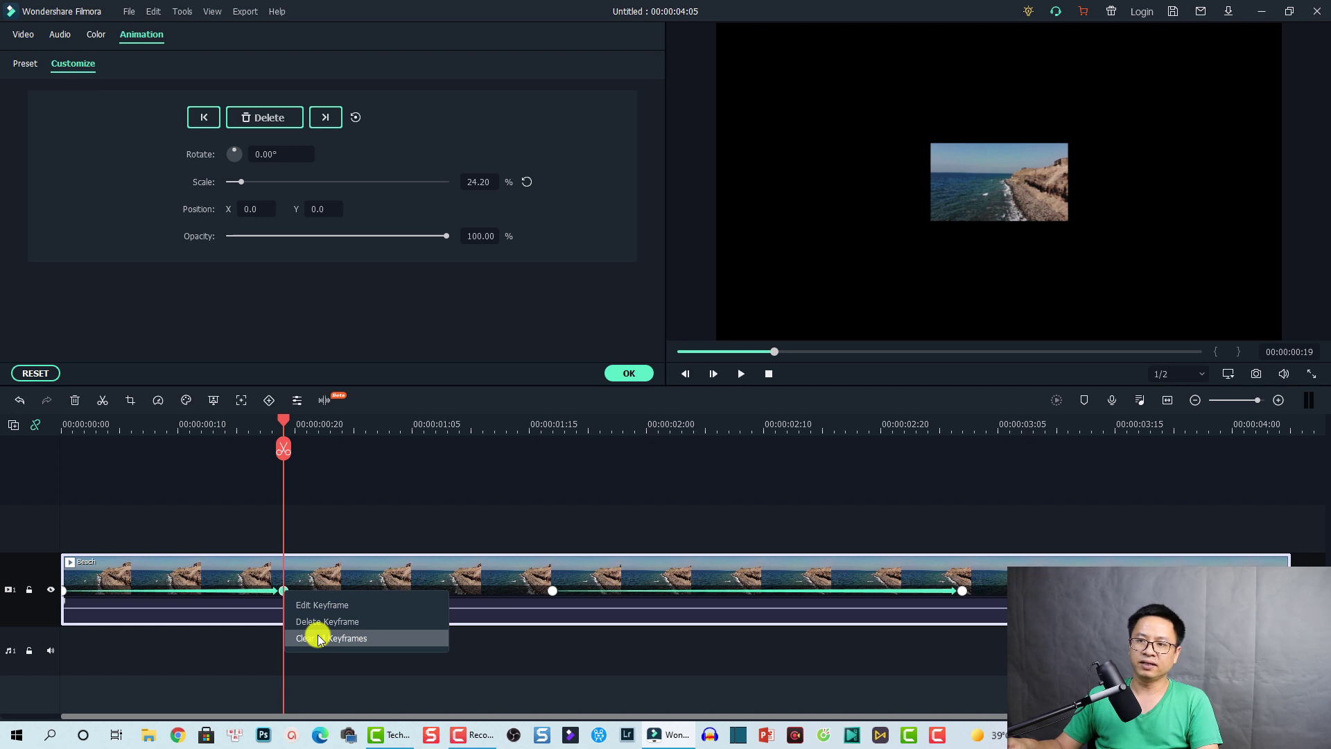
pyautogui.click(369, 511)
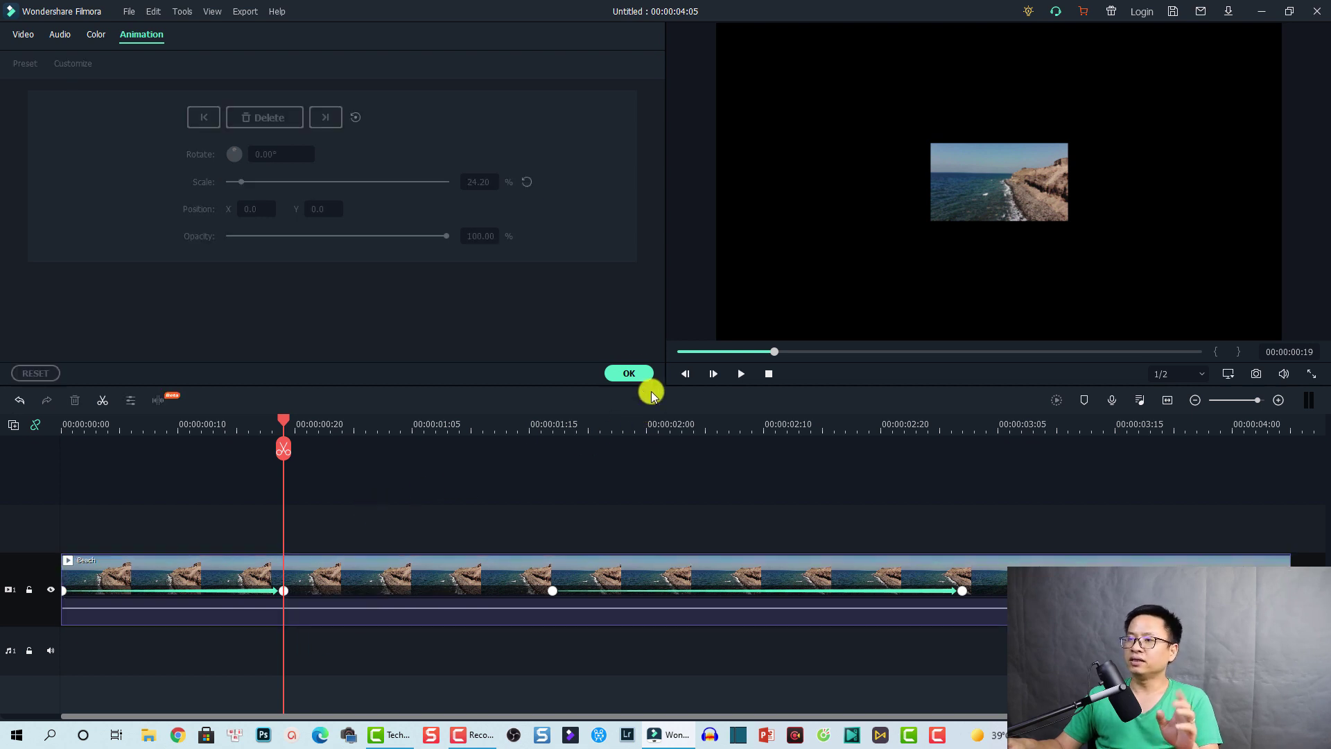
pyautogui.click(628, 371)
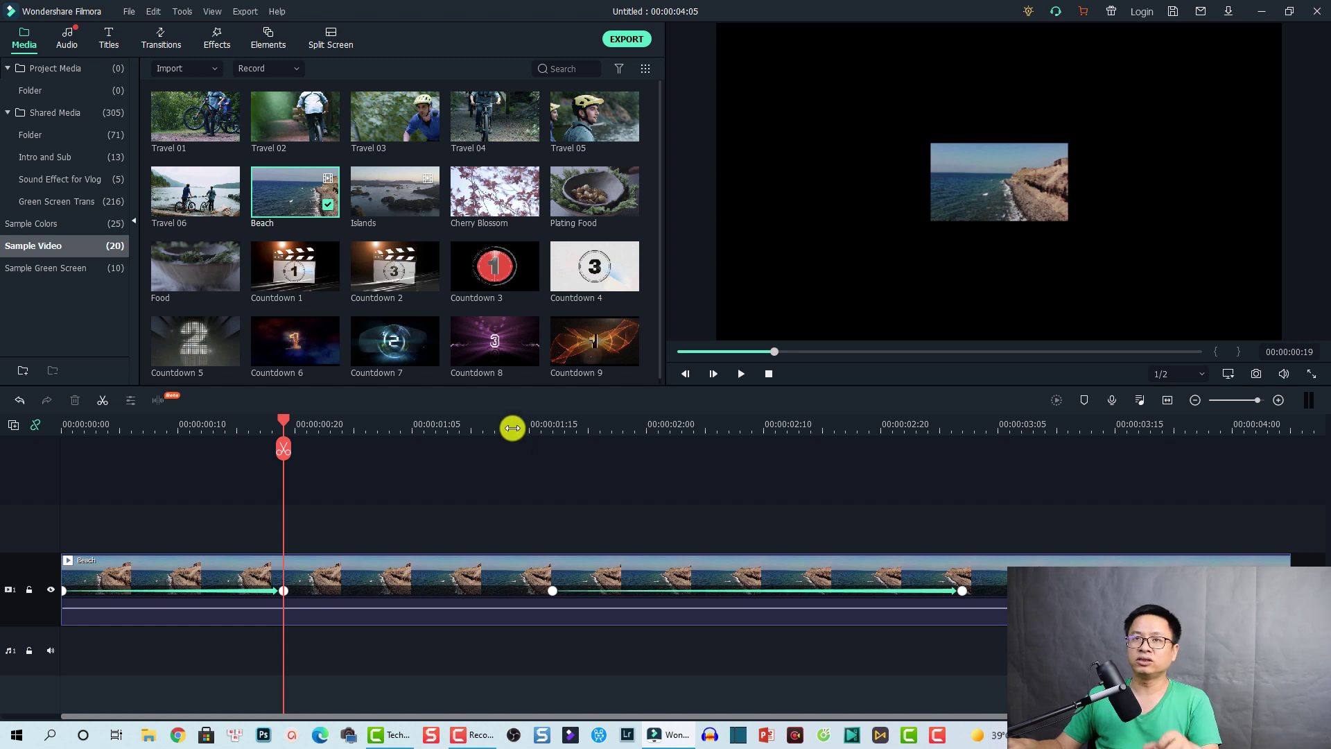
# Drag Default Title from the Titles category onto a new track above the Beach clip.
pyautogui.click(108, 41)
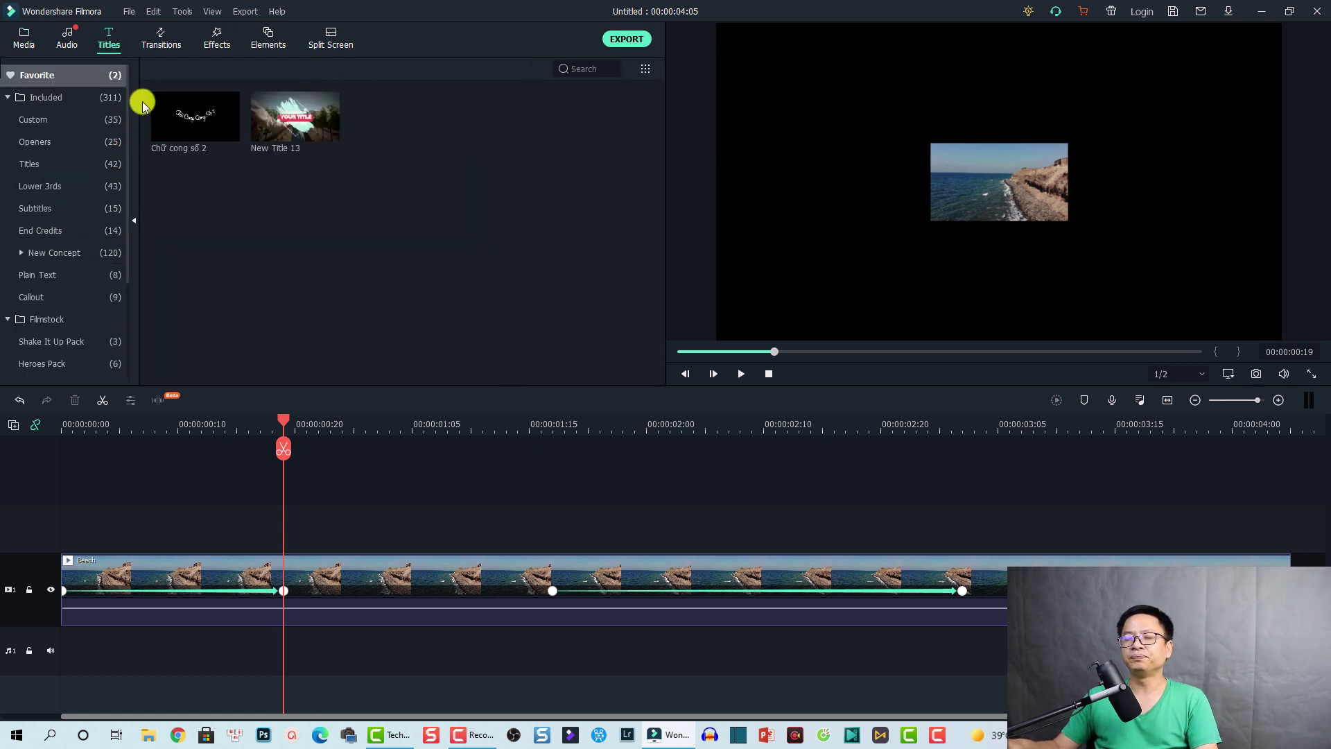
pyautogui.click(36, 163)
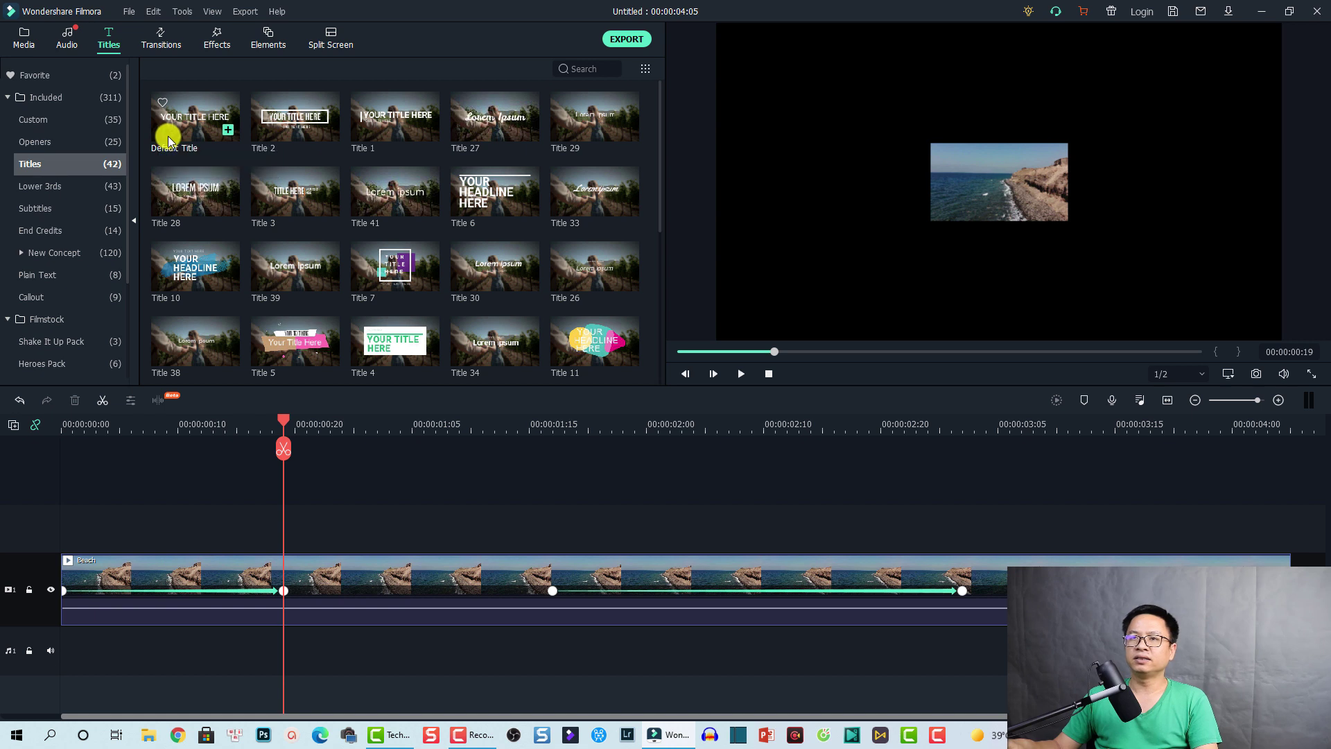
pyautogui.moveTo(169, 130); pyautogui.dragTo(59, 532)
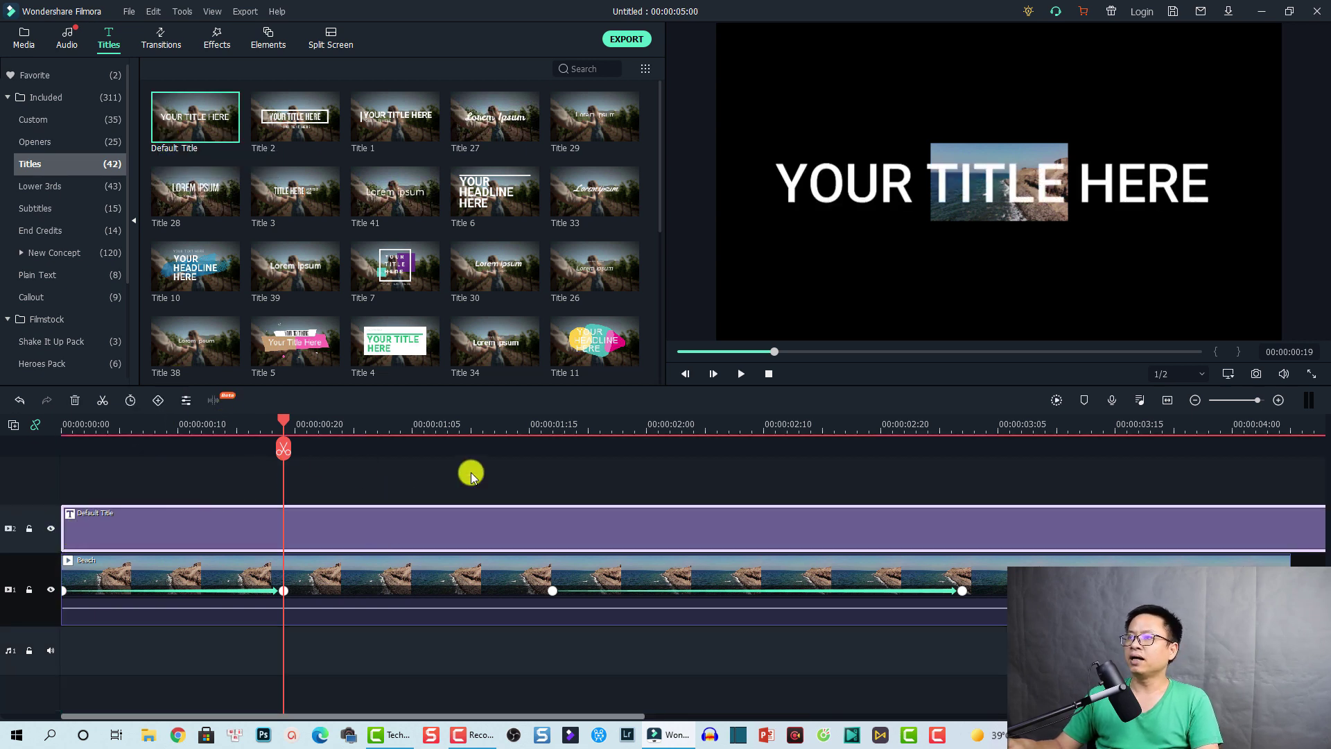
# Open the beach clip's editing settings, then deselect the clip.
pyautogui.click(943, 193)
pyautogui.doubleClick(945, 194)
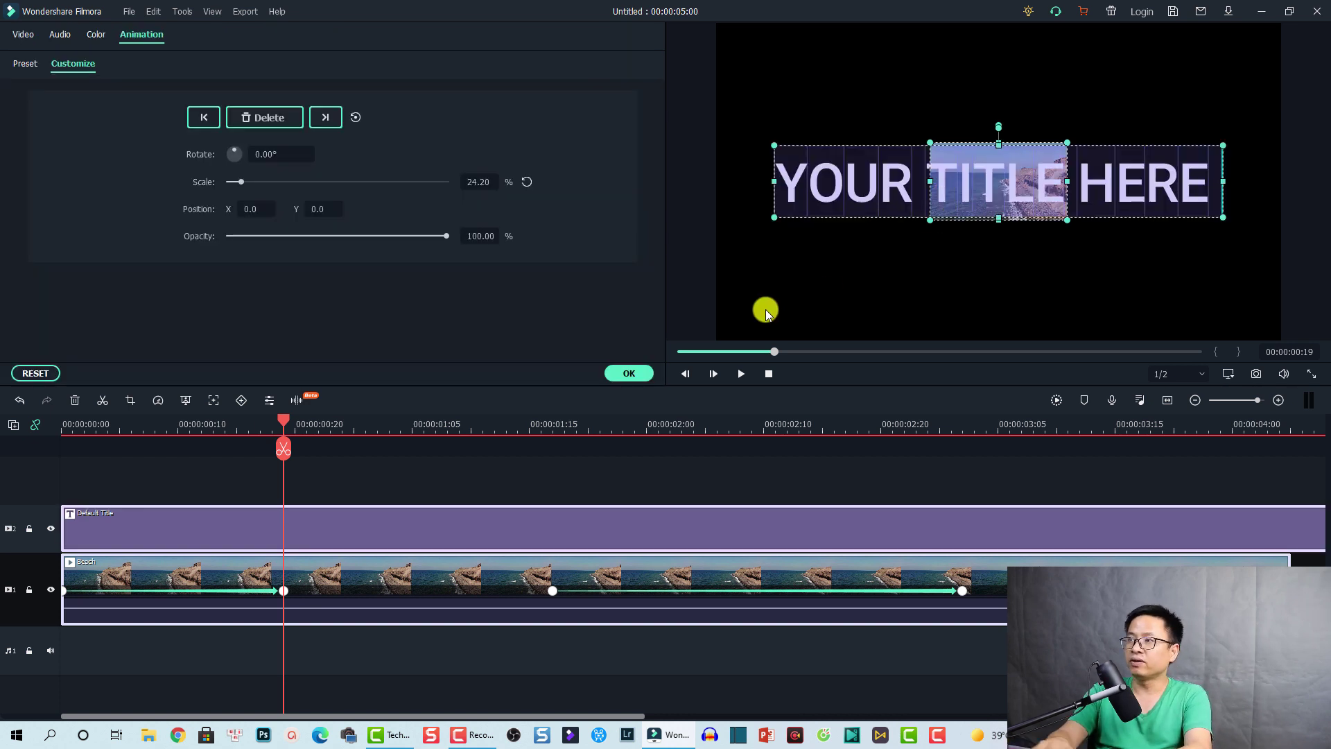
pyautogui.click(435, 472)
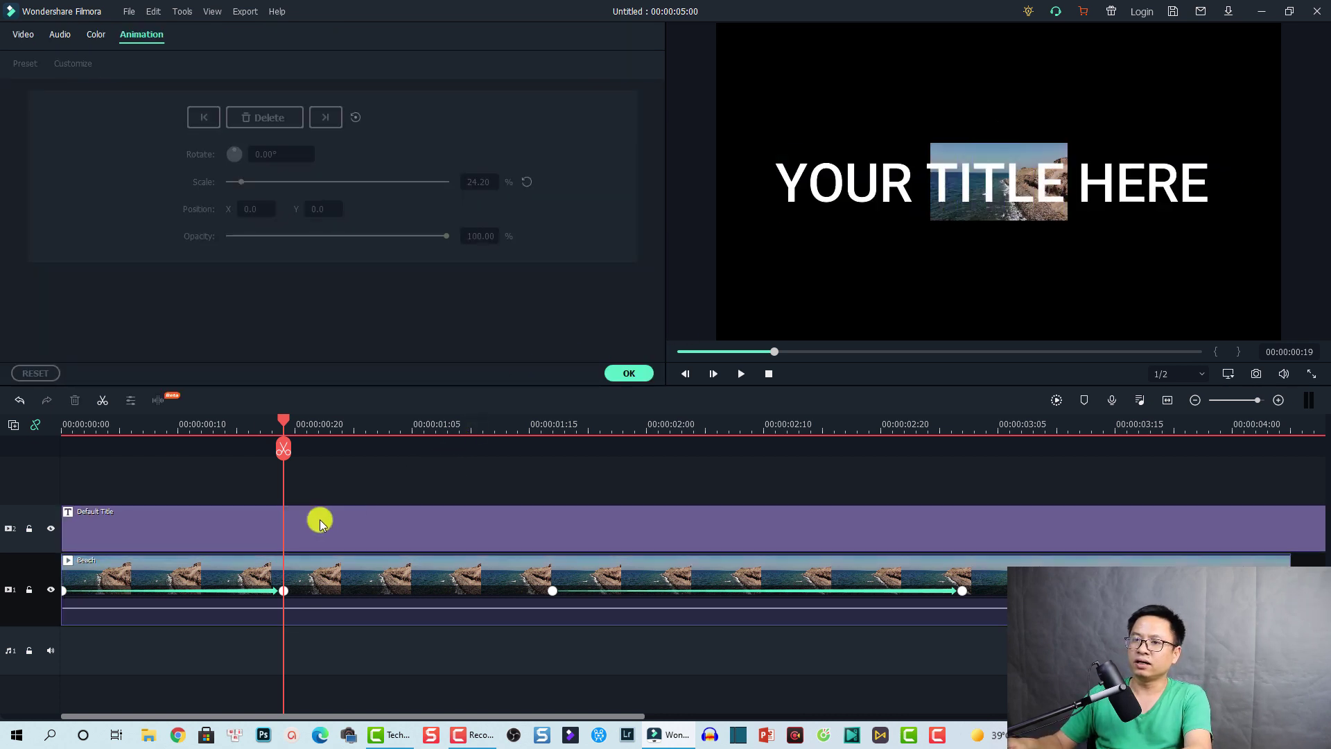
# Replace the Default Title's placeholder text with 'Keyframing'.
pyautogui.doubleClick(310, 522)
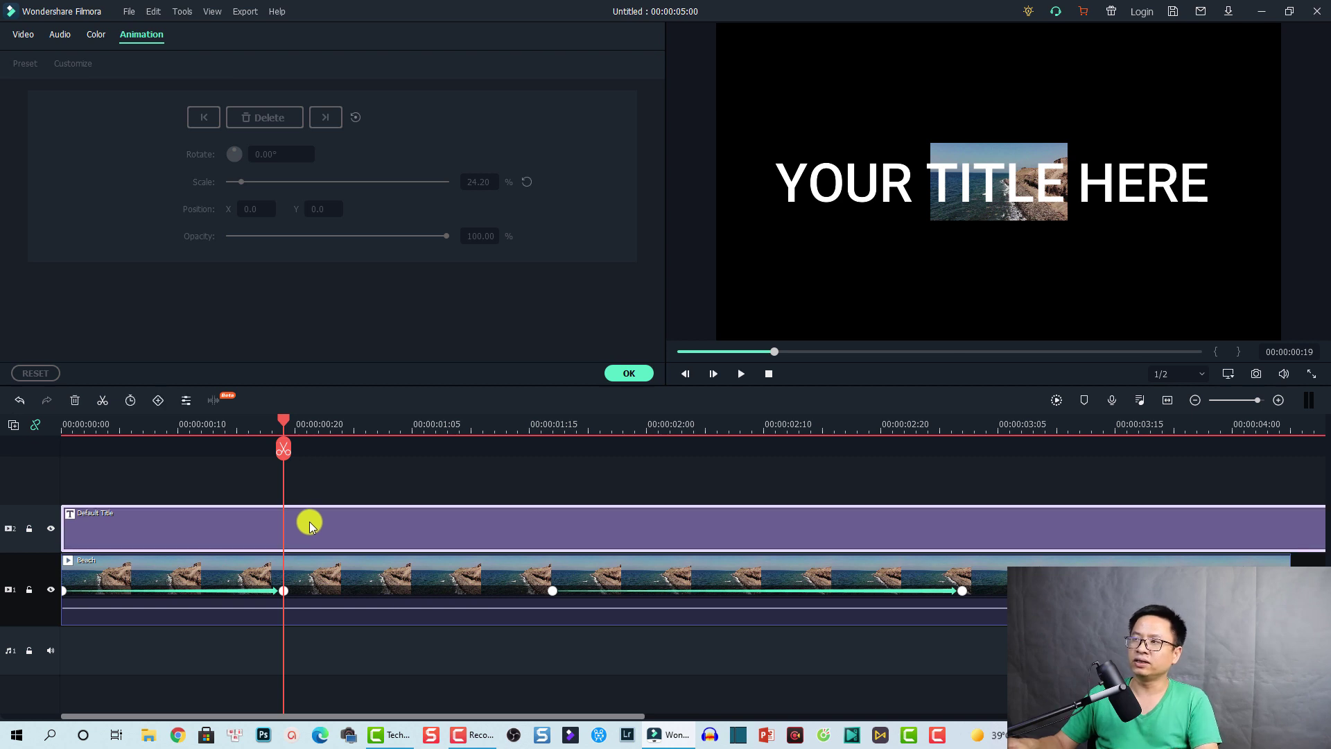
pyautogui.click(378, 155)
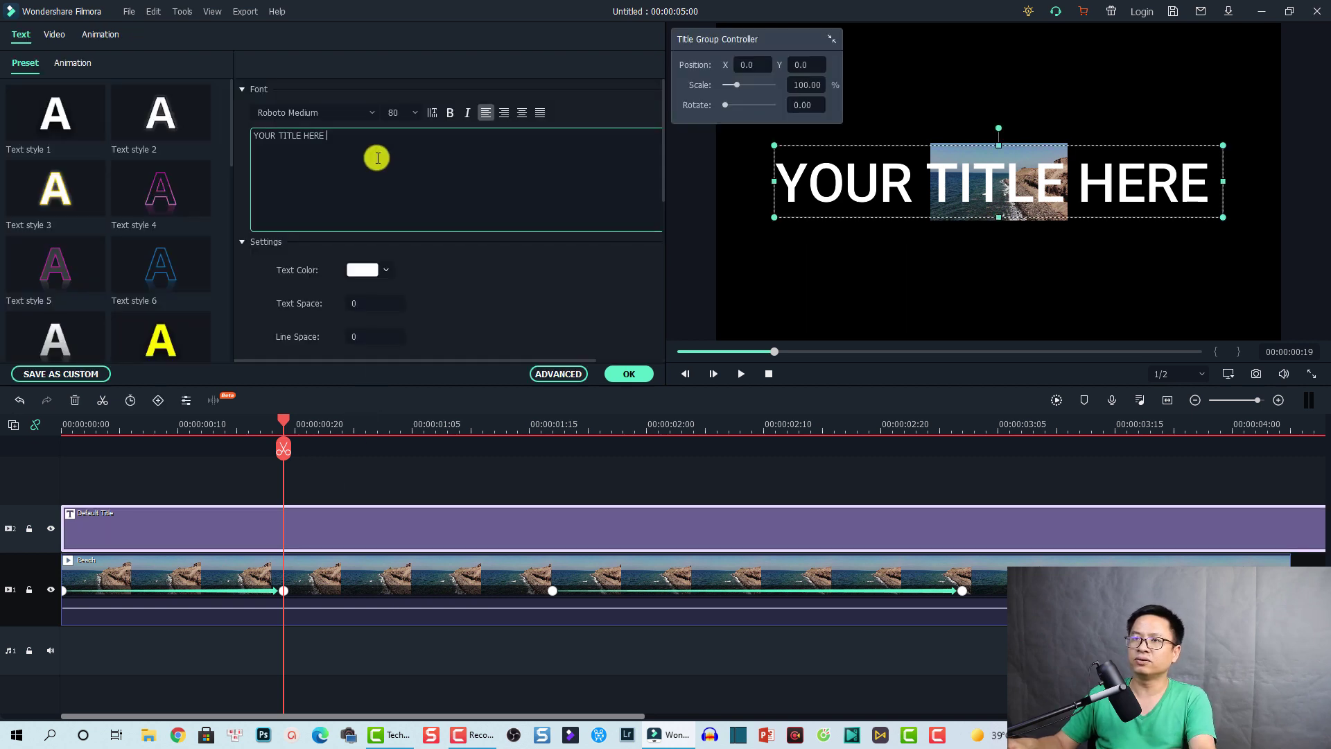
pyautogui.hotkey('ctrl', 'a')
pyautogui.write('framing')
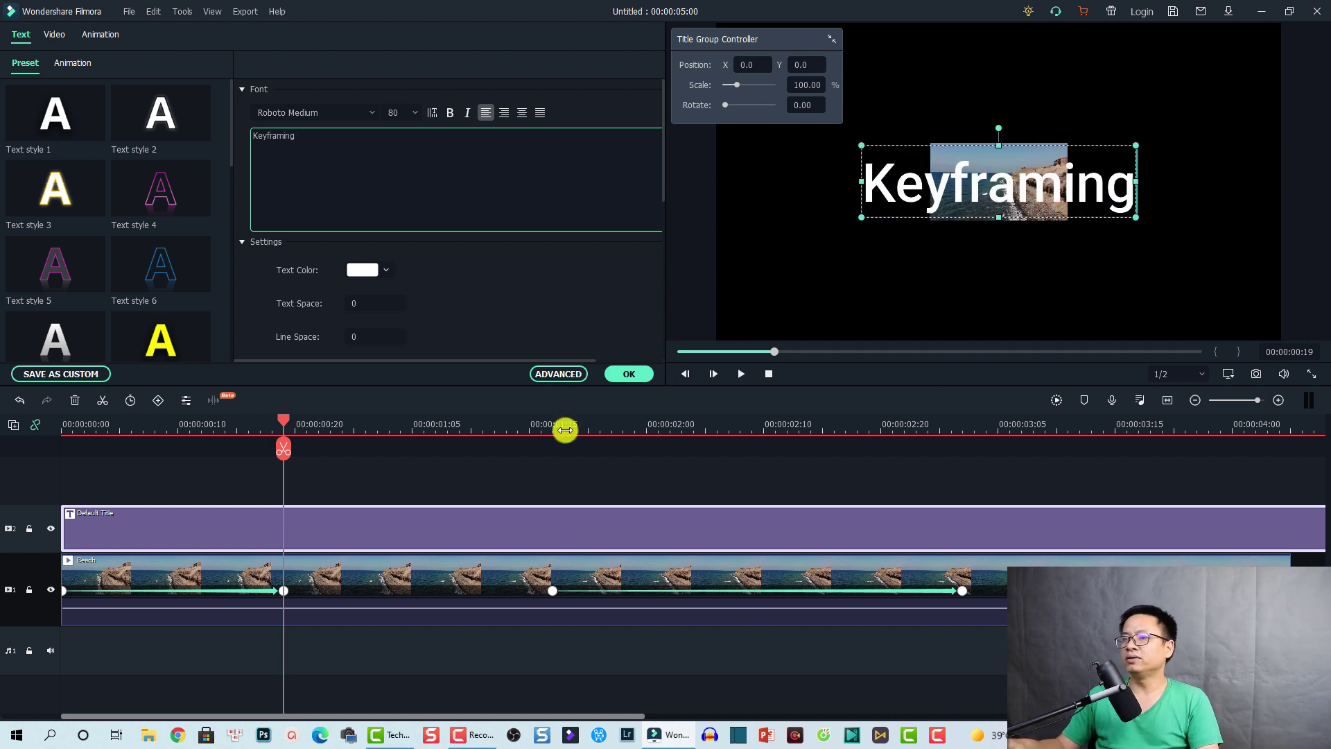
pyautogui.click(505, 467)
# With the playhead at 0:00, open keyframe animation settings for the Default Title clip.
pyautogui.click(629, 374)
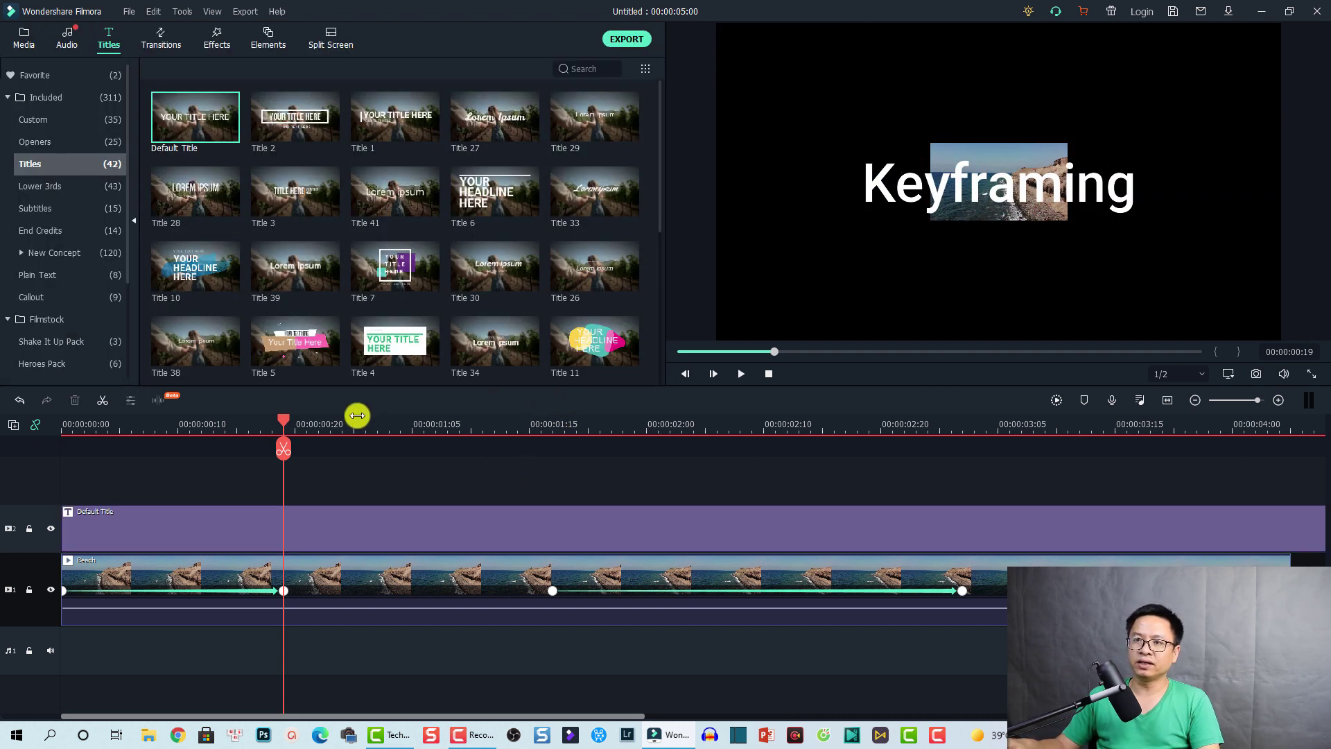
pyautogui.moveTo(253, 428); pyautogui.dragTo(61, 477)
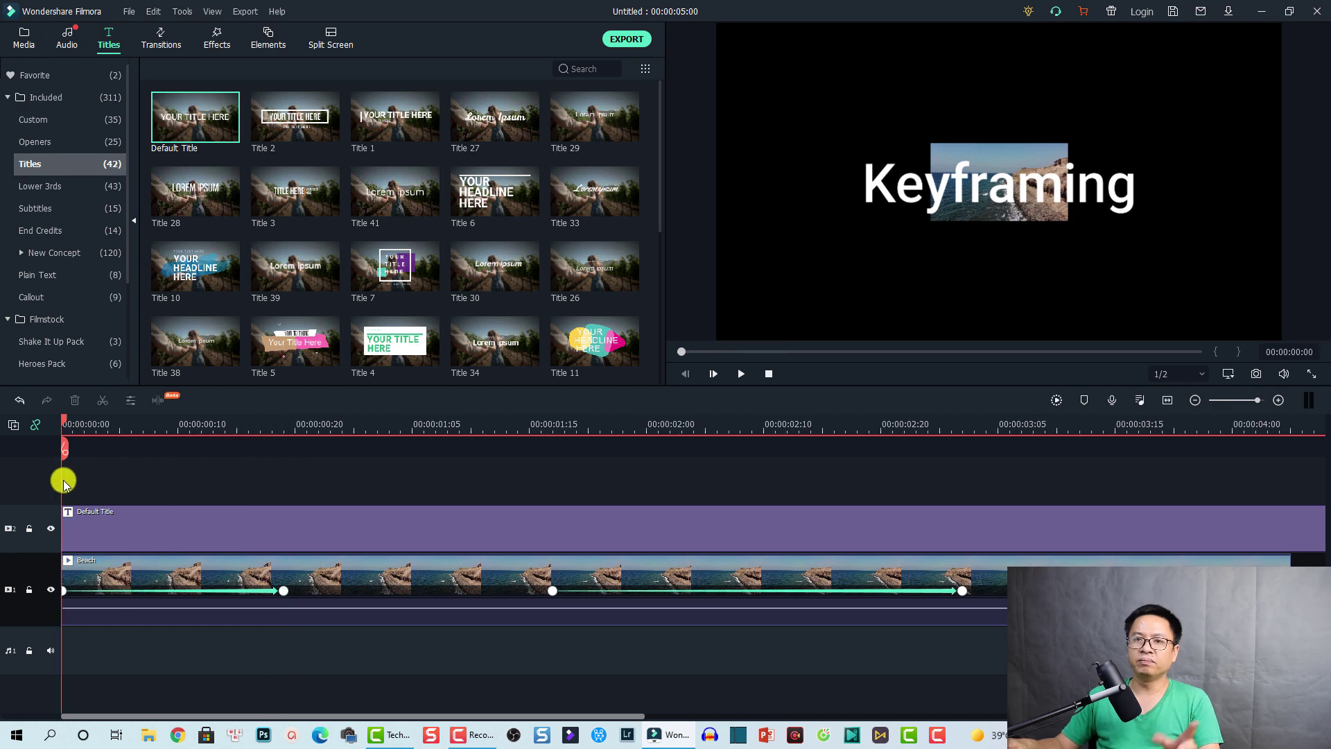
pyautogui.click(101, 523)
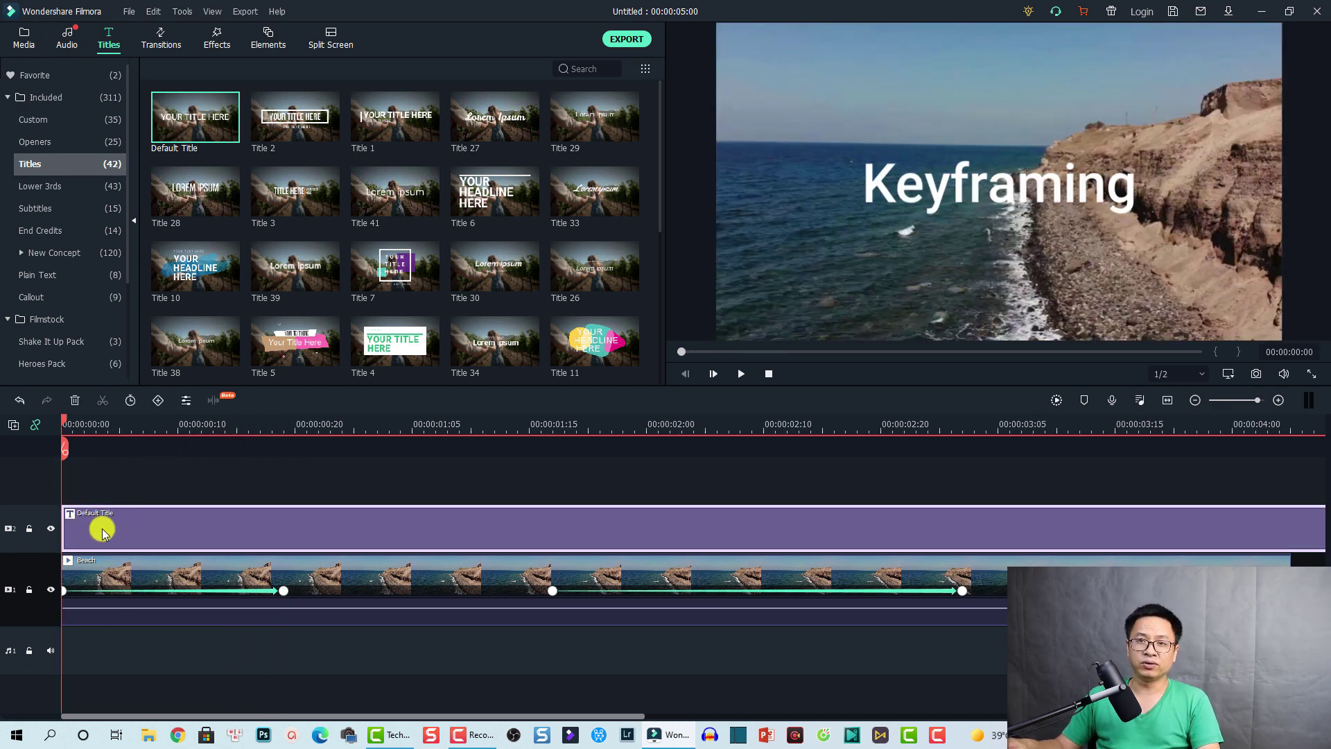
pyautogui.click(157, 402)
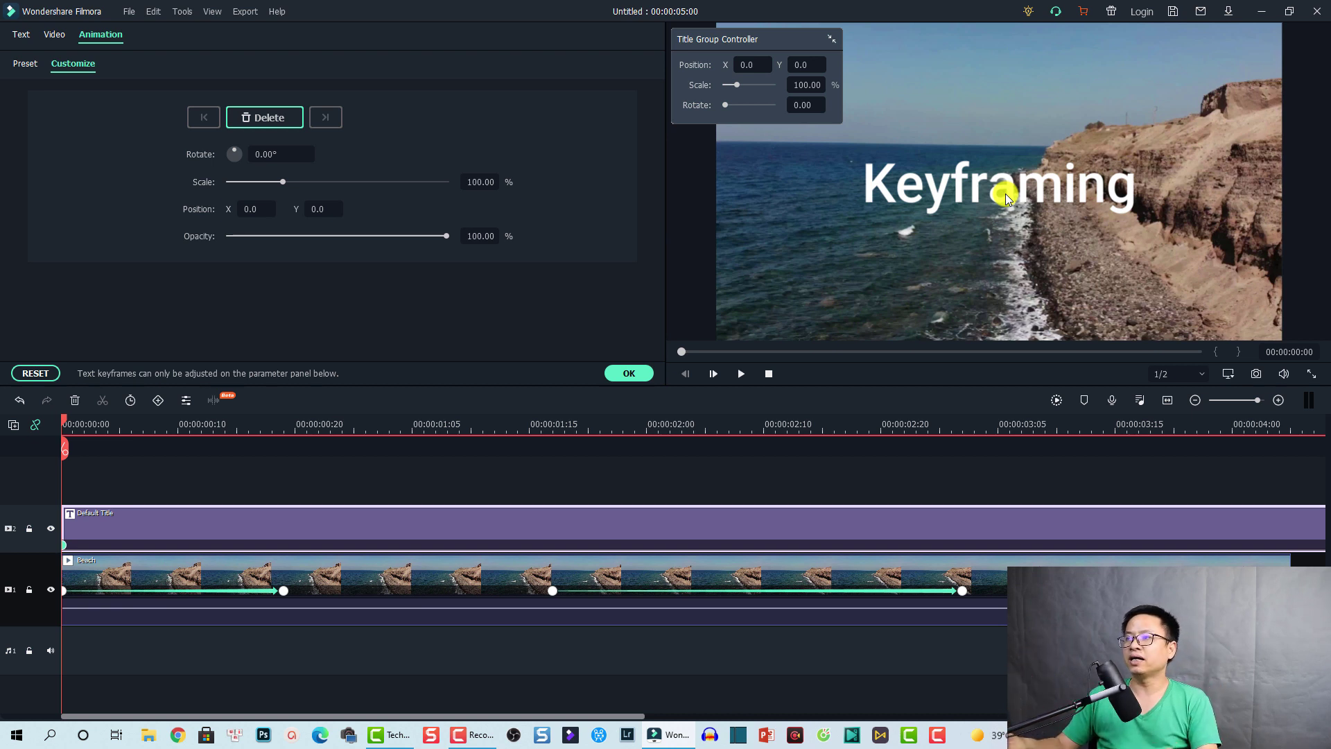
# Start the title mostly off the left edge, then keyframe it at X 572 at frame 3.
pyautogui.moveTo(1005, 194); pyautogui.dragTo(703, 189)
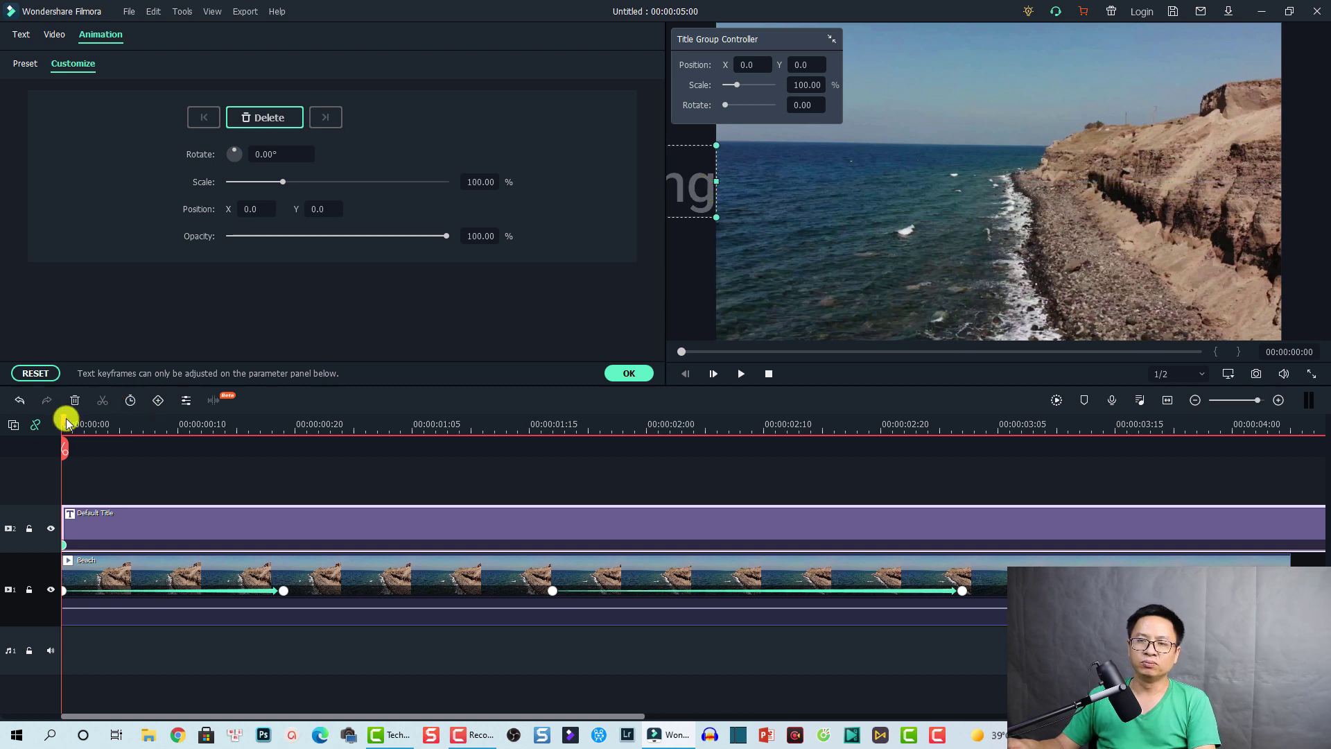
pyautogui.click(108, 423)
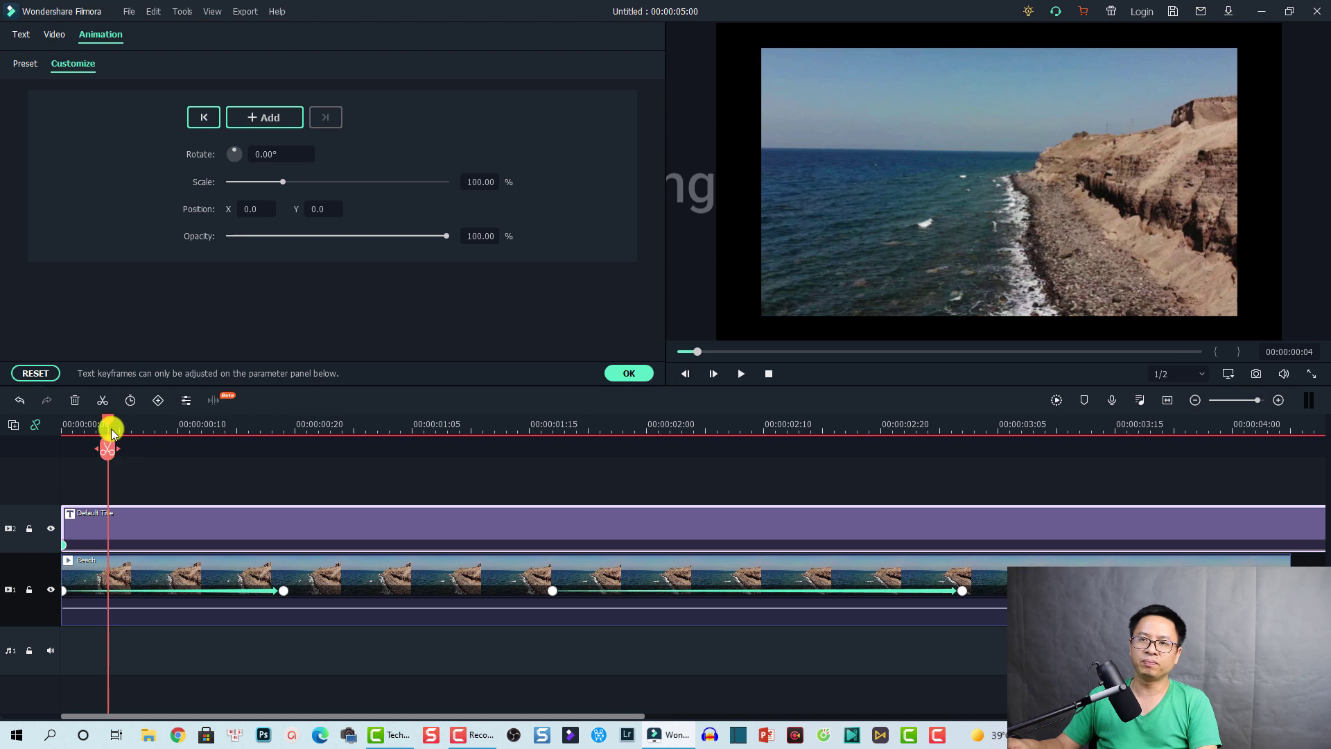
pyautogui.click(97, 424)
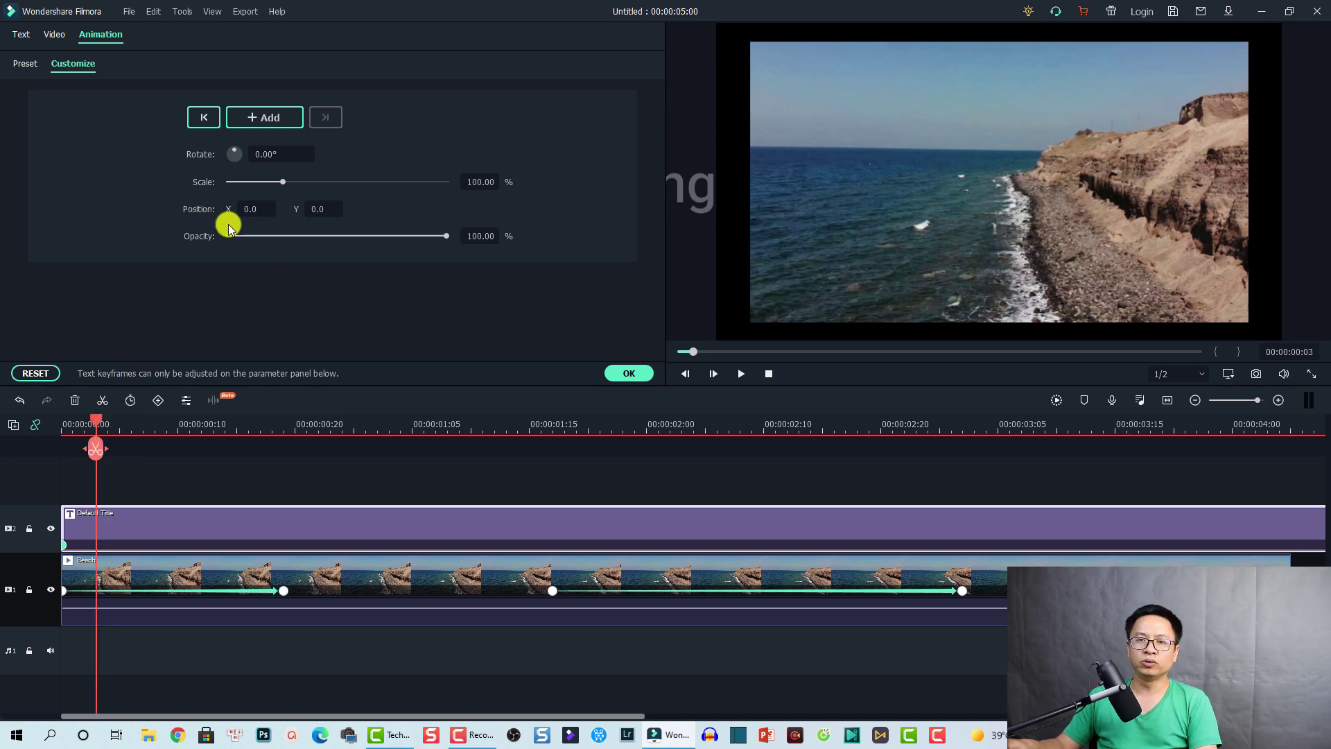
pyautogui.moveTo(249, 208); pyautogui.dragTo(698, 356)
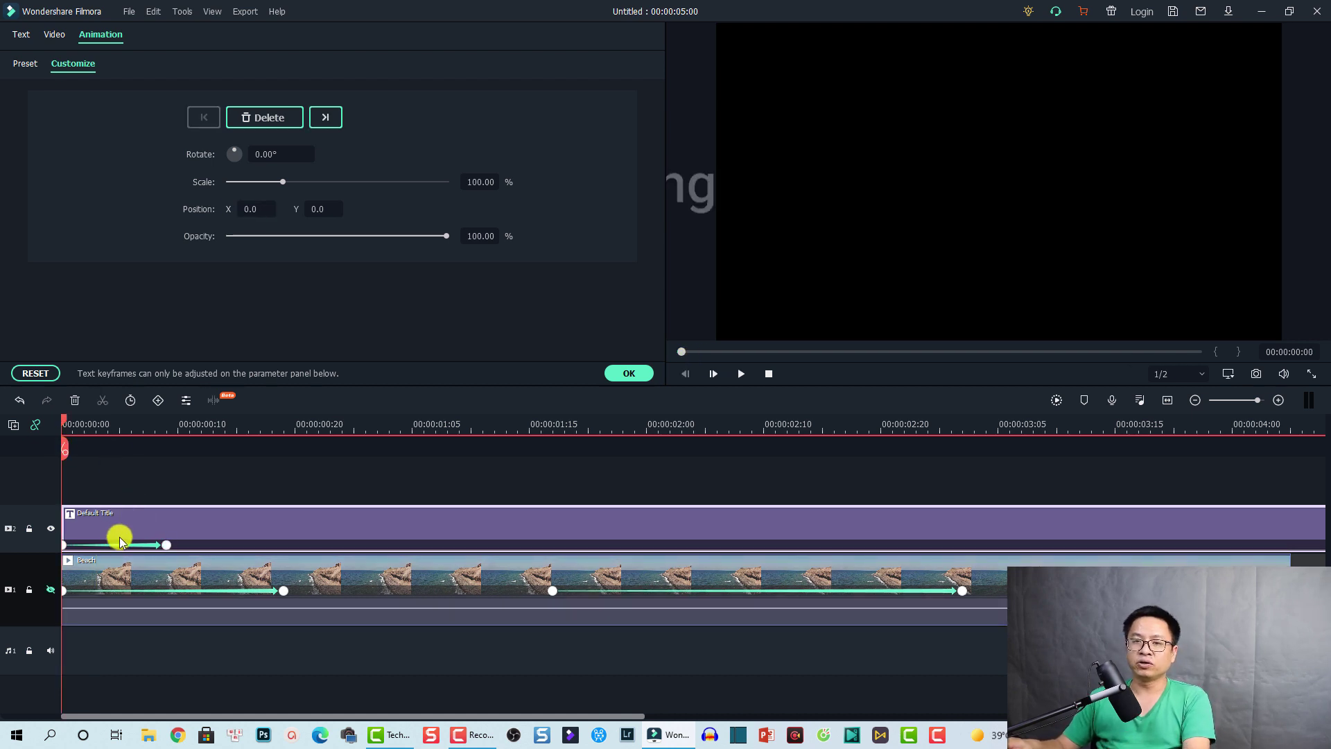
# At about 00:00:01:14, push the title off the right edge to X 1214.
pyautogui.press('space')
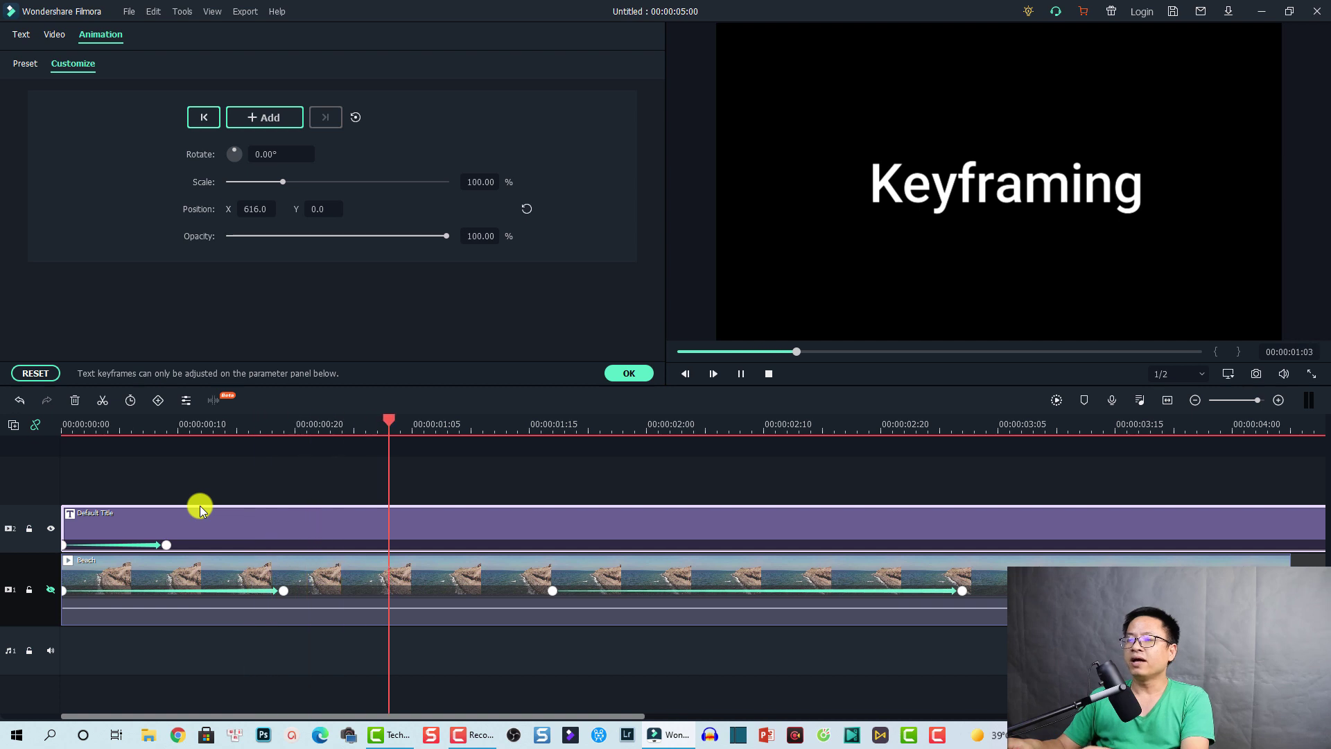
pyautogui.press('space')
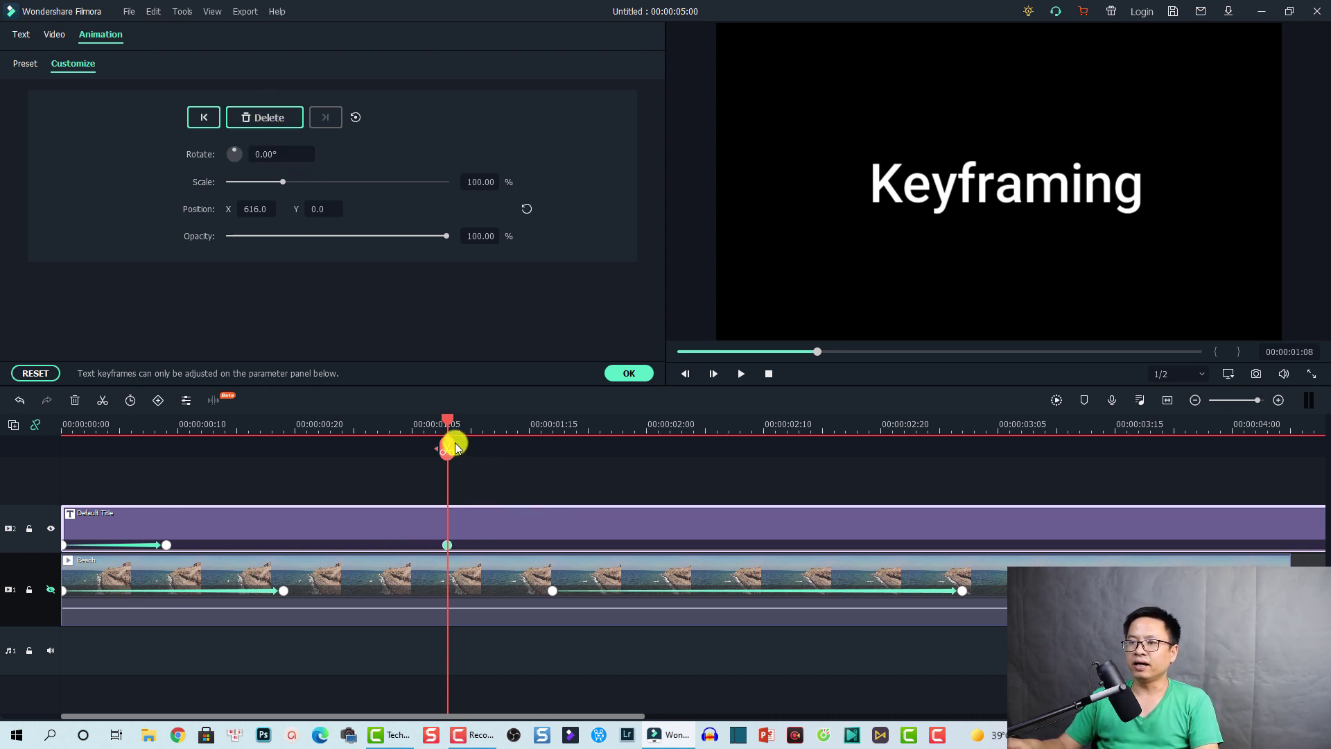
pyautogui.moveTo(447, 419); pyautogui.dragTo(518, 438)
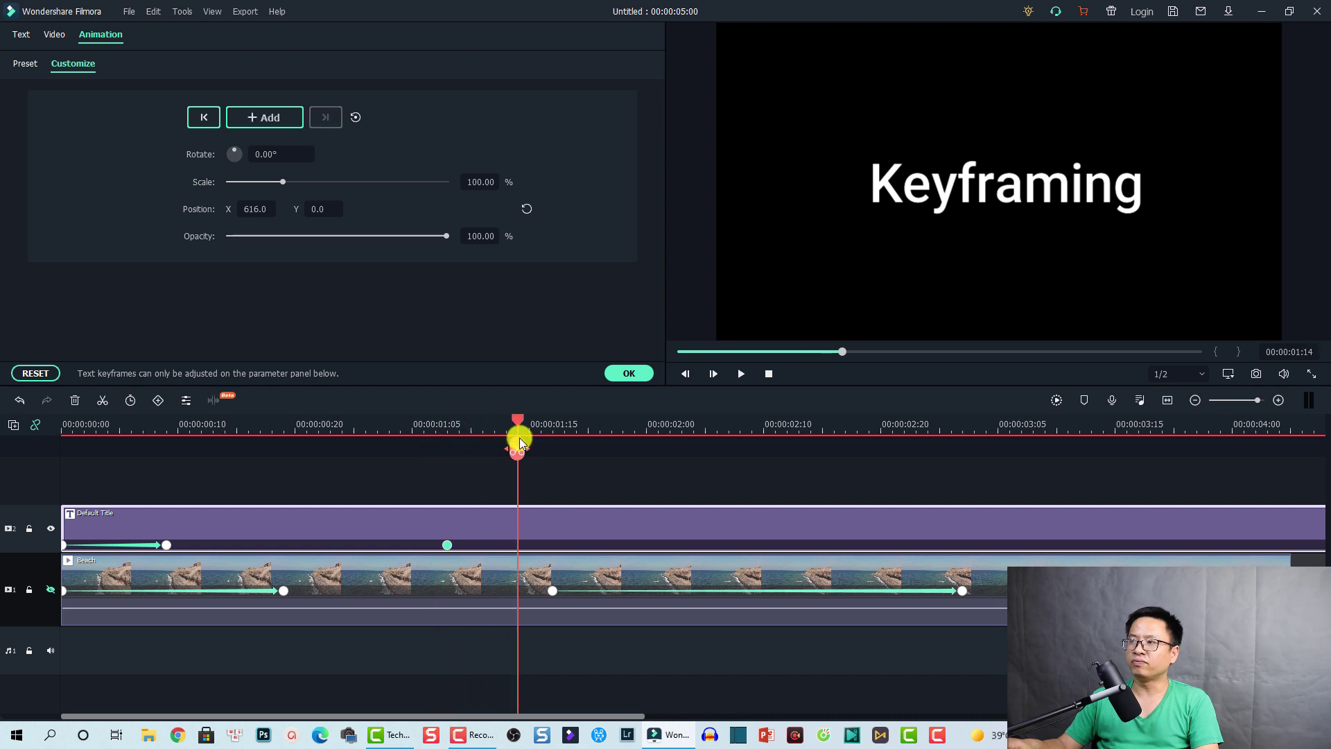
pyautogui.click(968, 177)
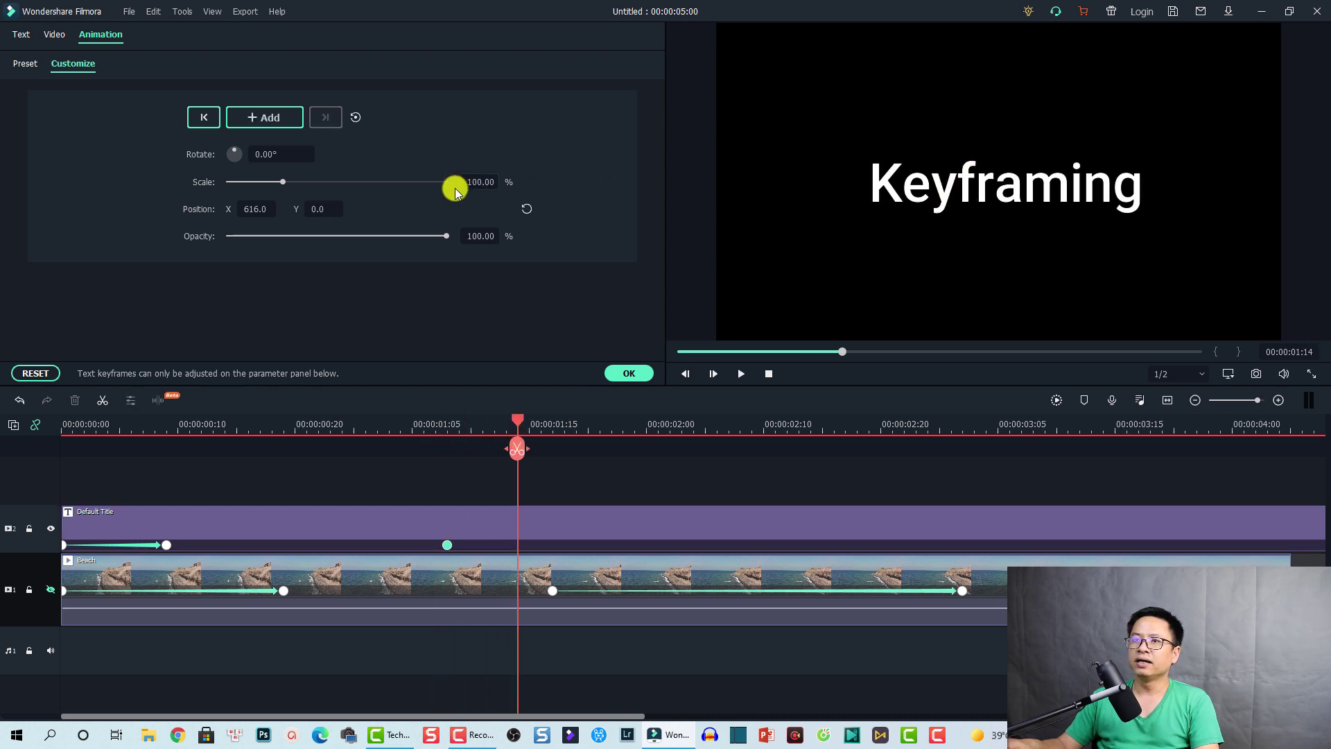
pyautogui.moveTo(255, 207); pyautogui.dragTo(670, 361)
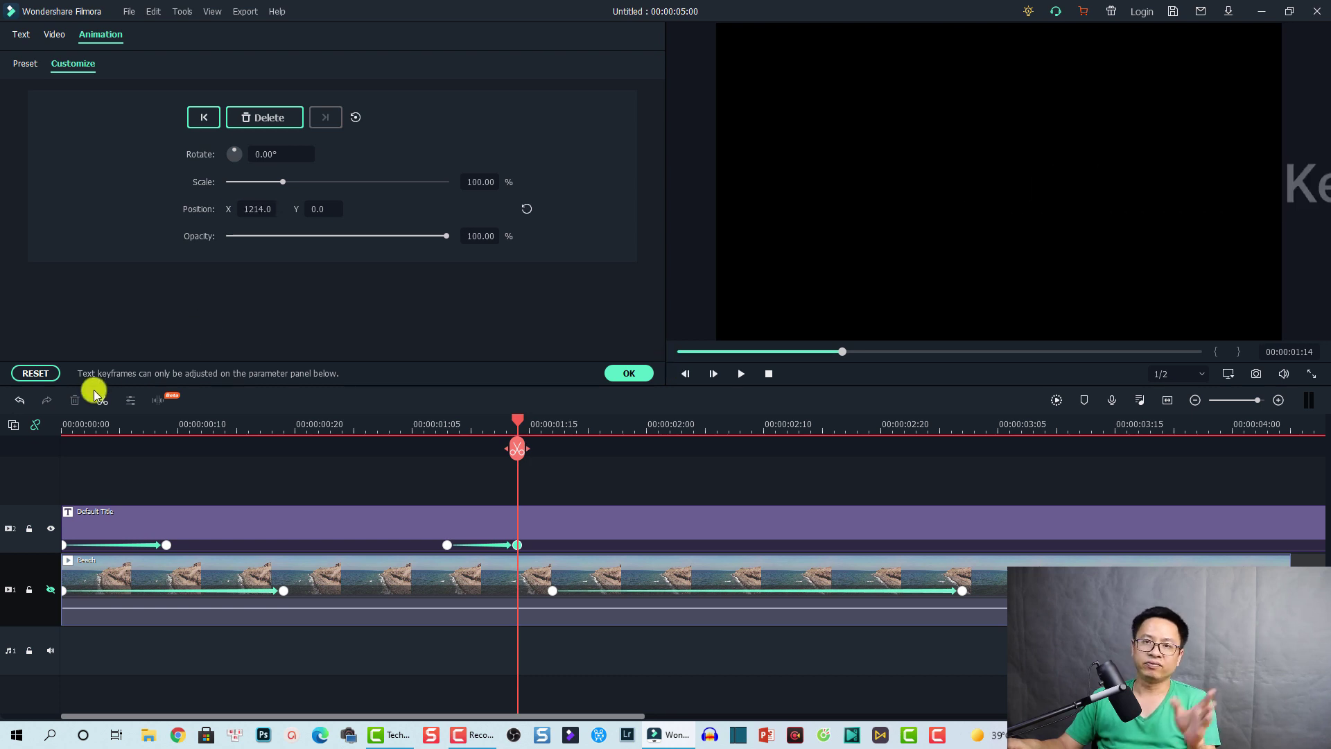
# Play the whole title animation from the start of the timeline.
pyautogui.click(75, 433)
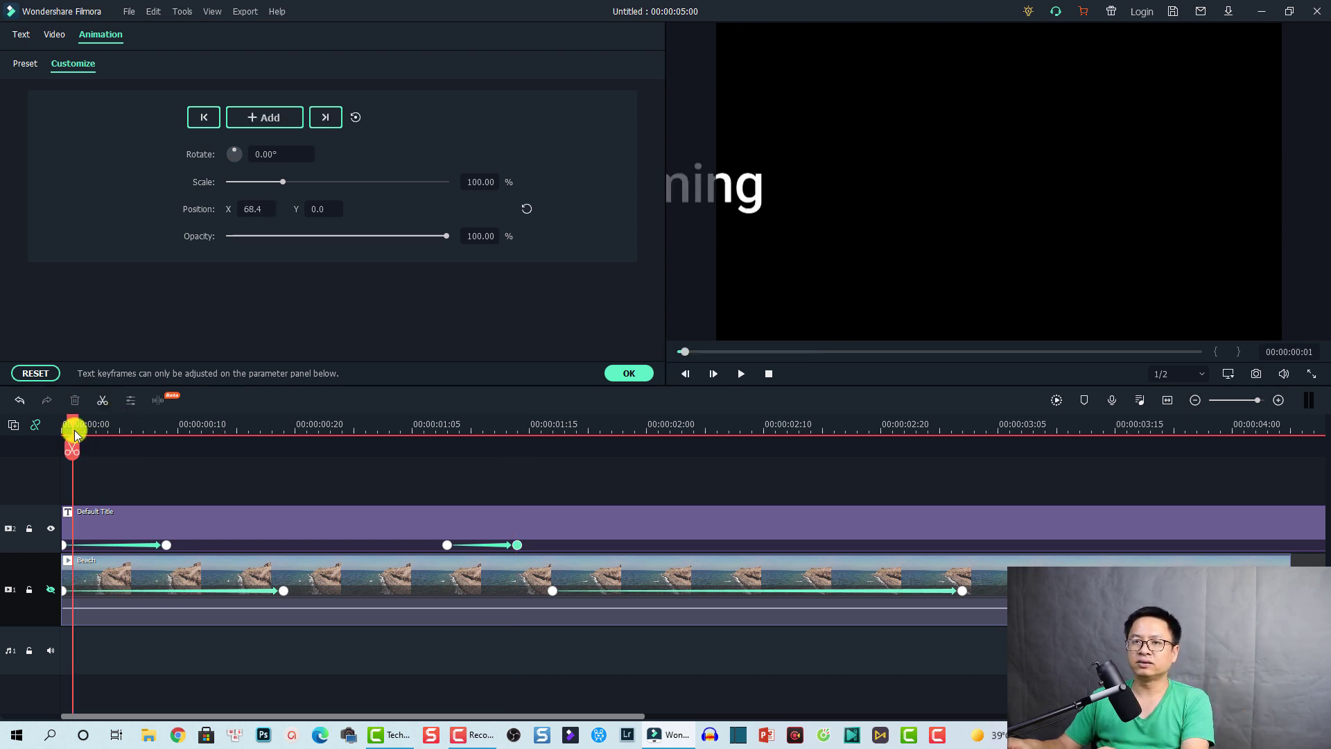
pyautogui.moveTo(70, 421); pyautogui.dragTo(45, 416)
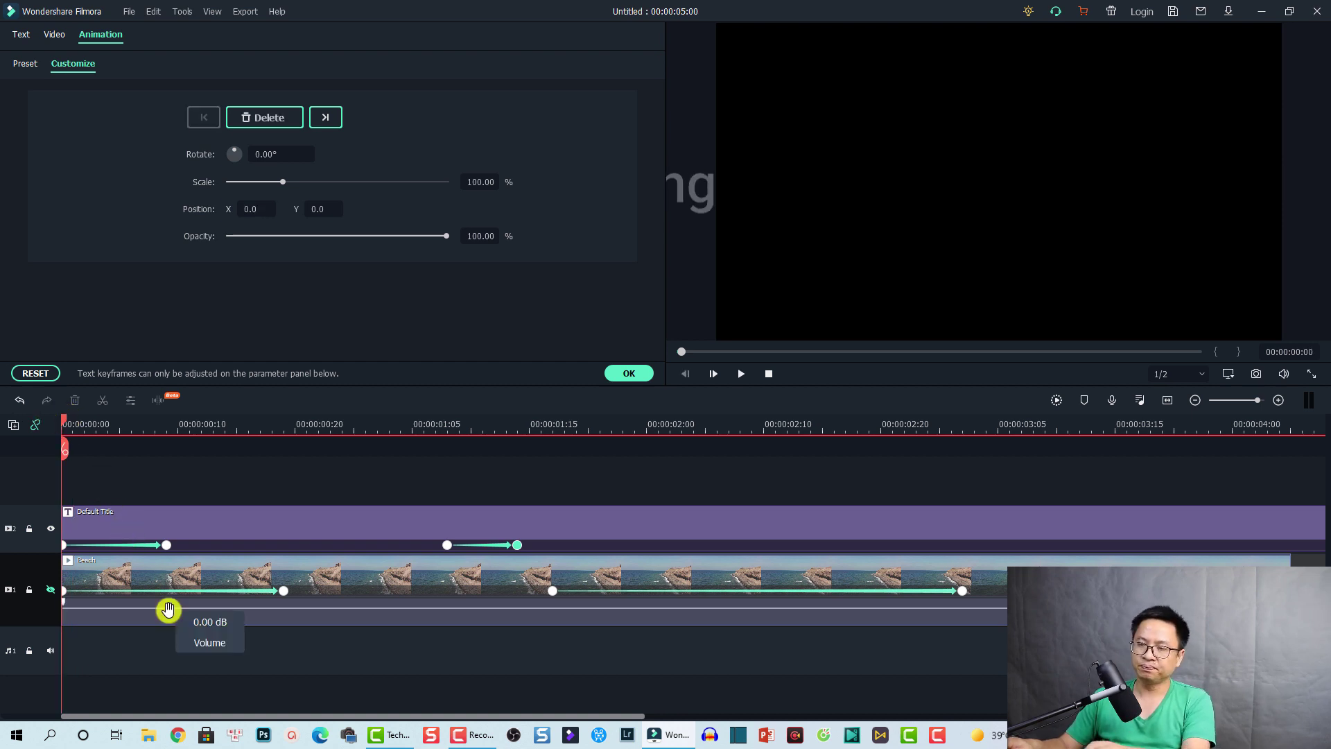
pyautogui.press('space')
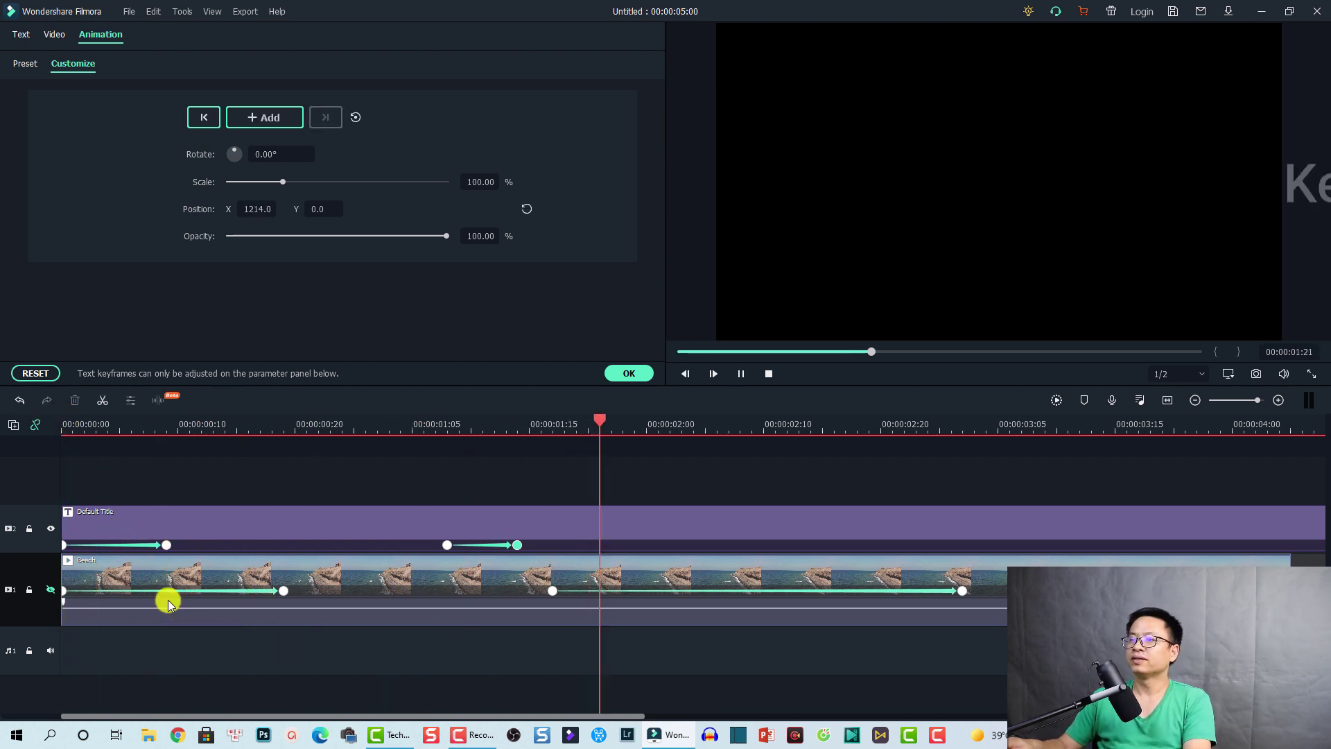
pyautogui.press('space')
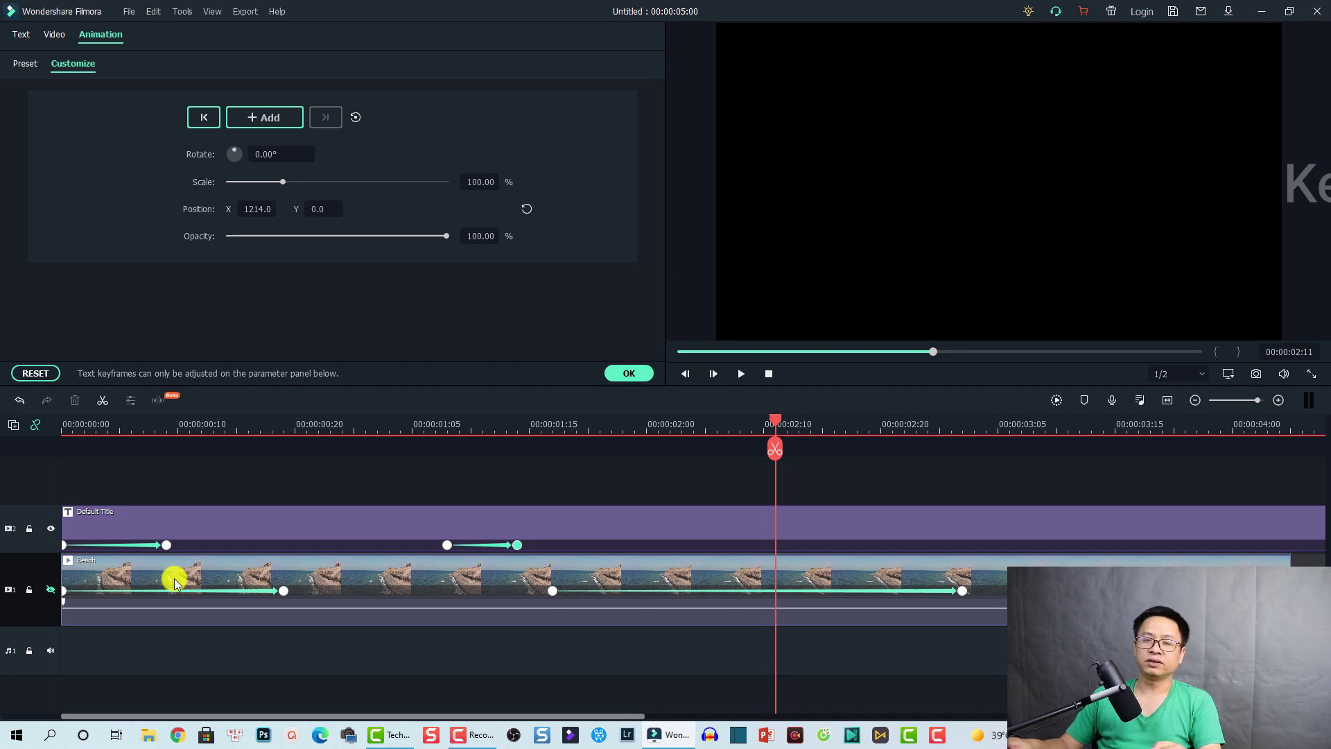
# Add the Wow! element from Elements on a new track above the Keyframing title.
pyautogui.click(627, 374)
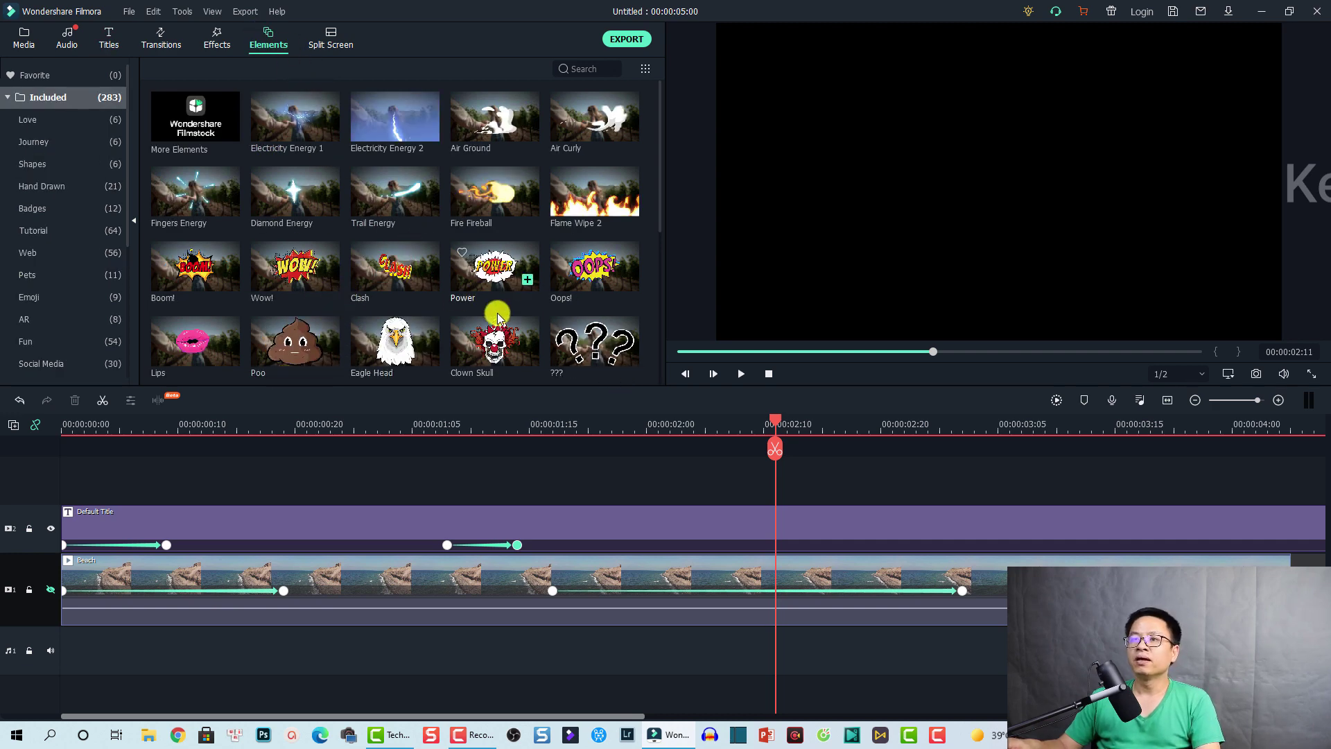
pyautogui.scroll(-3, 484, 224)
pyautogui.scroll(-5, 484, 223)
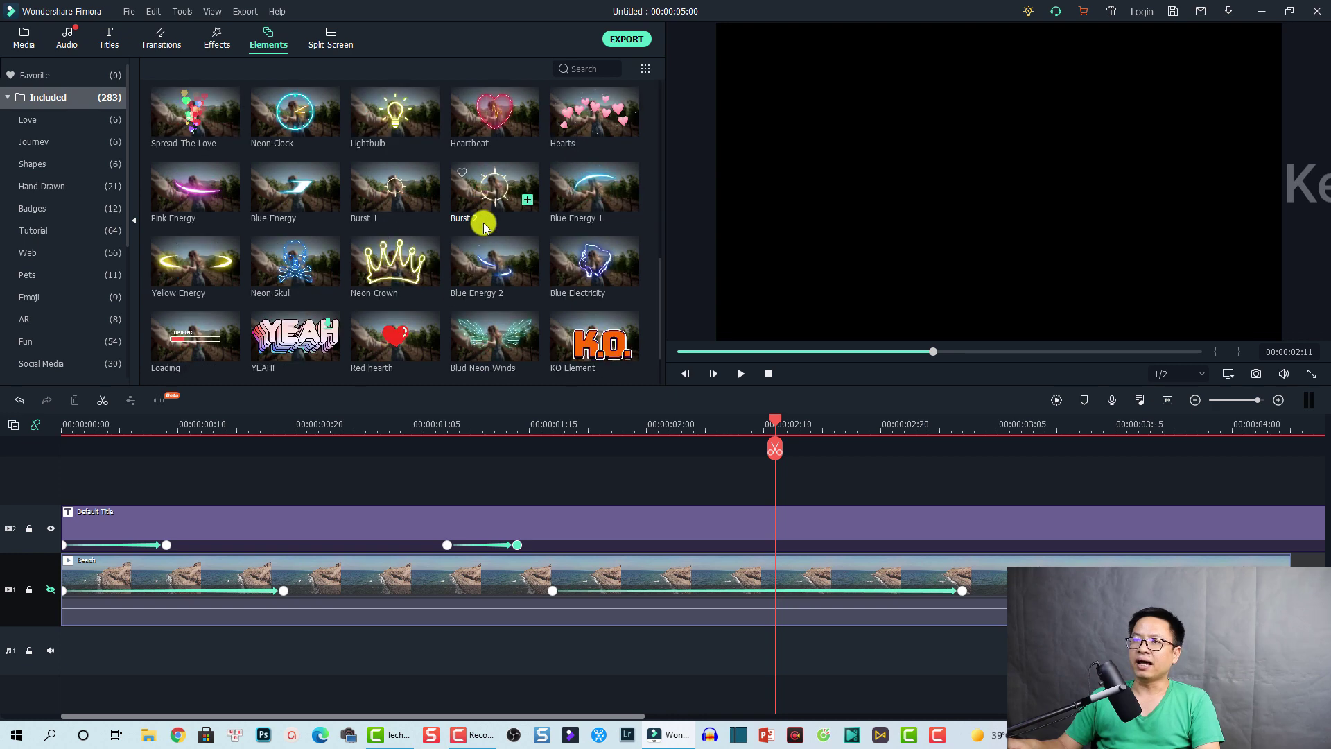
pyautogui.scroll(8, 523, 196)
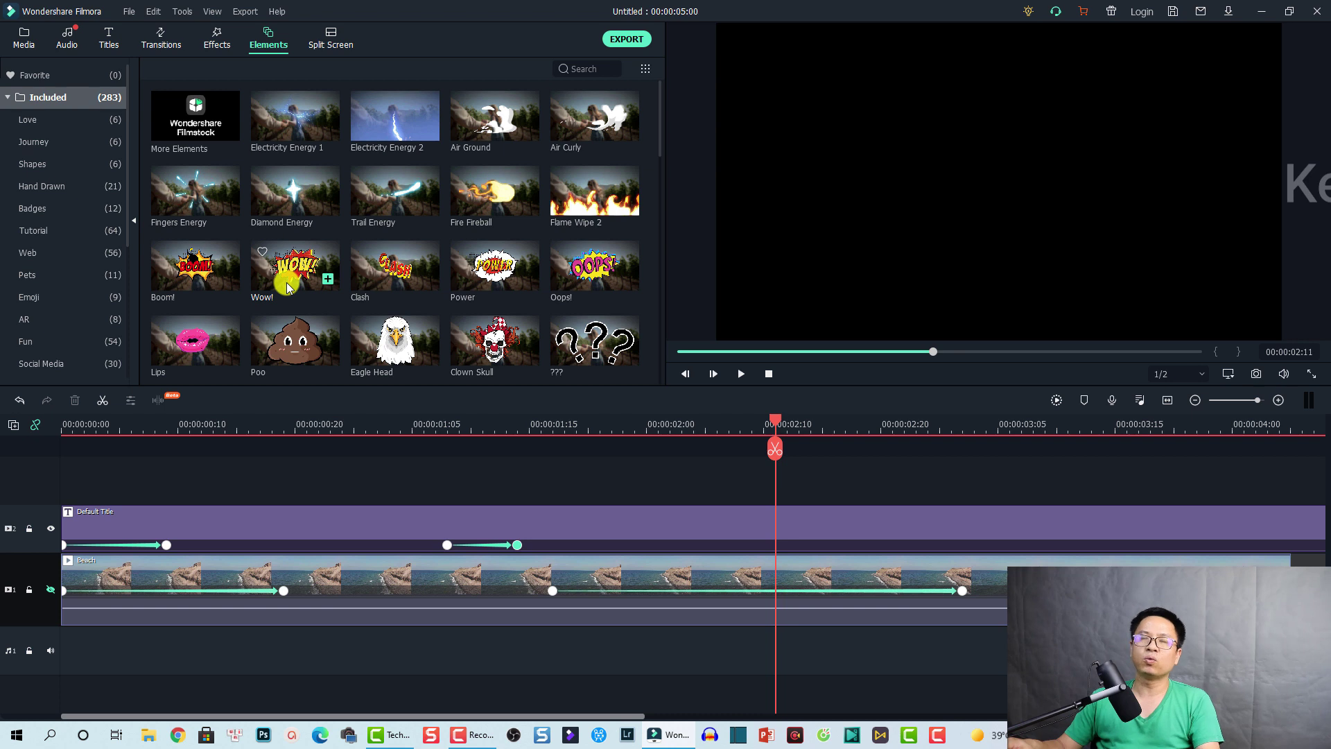
pyautogui.moveTo(282, 310); pyautogui.dragTo(204, 513)
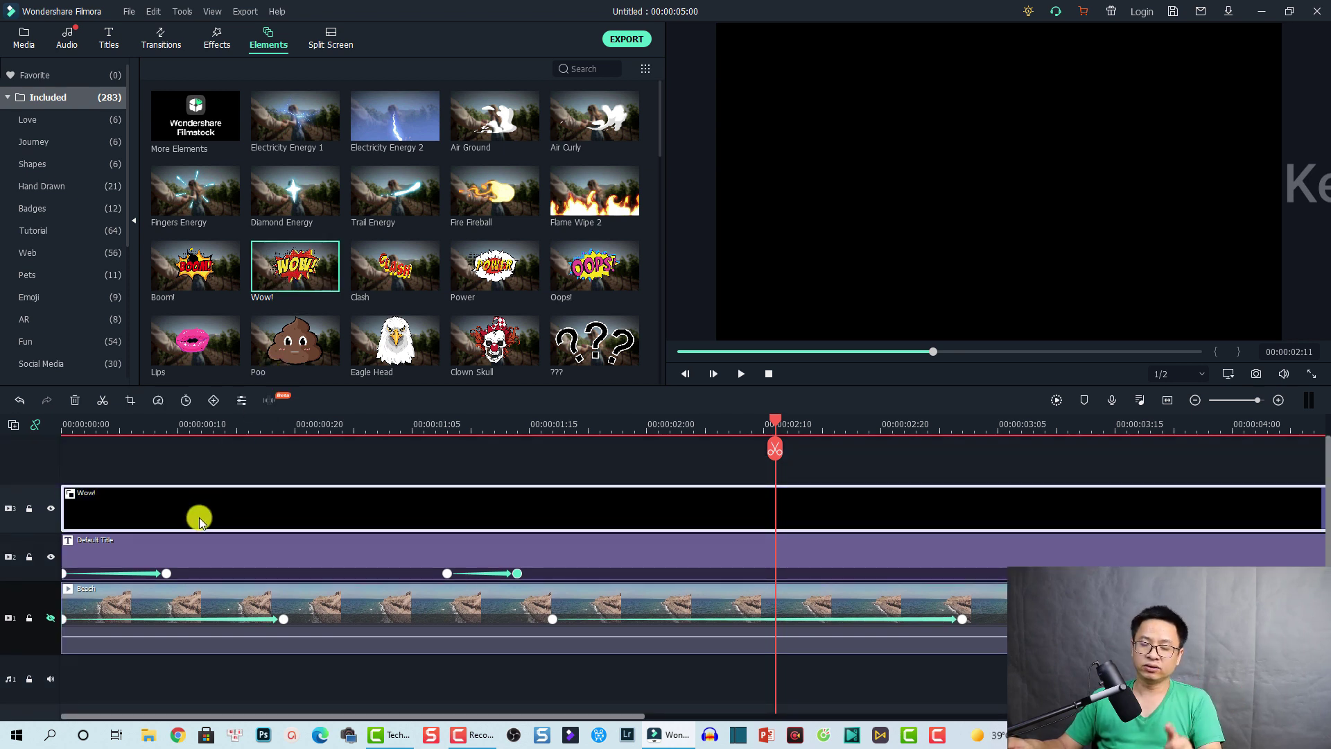
# Play the timeline from the start to preview the Wow! sticker.
pyautogui.click(84, 426)
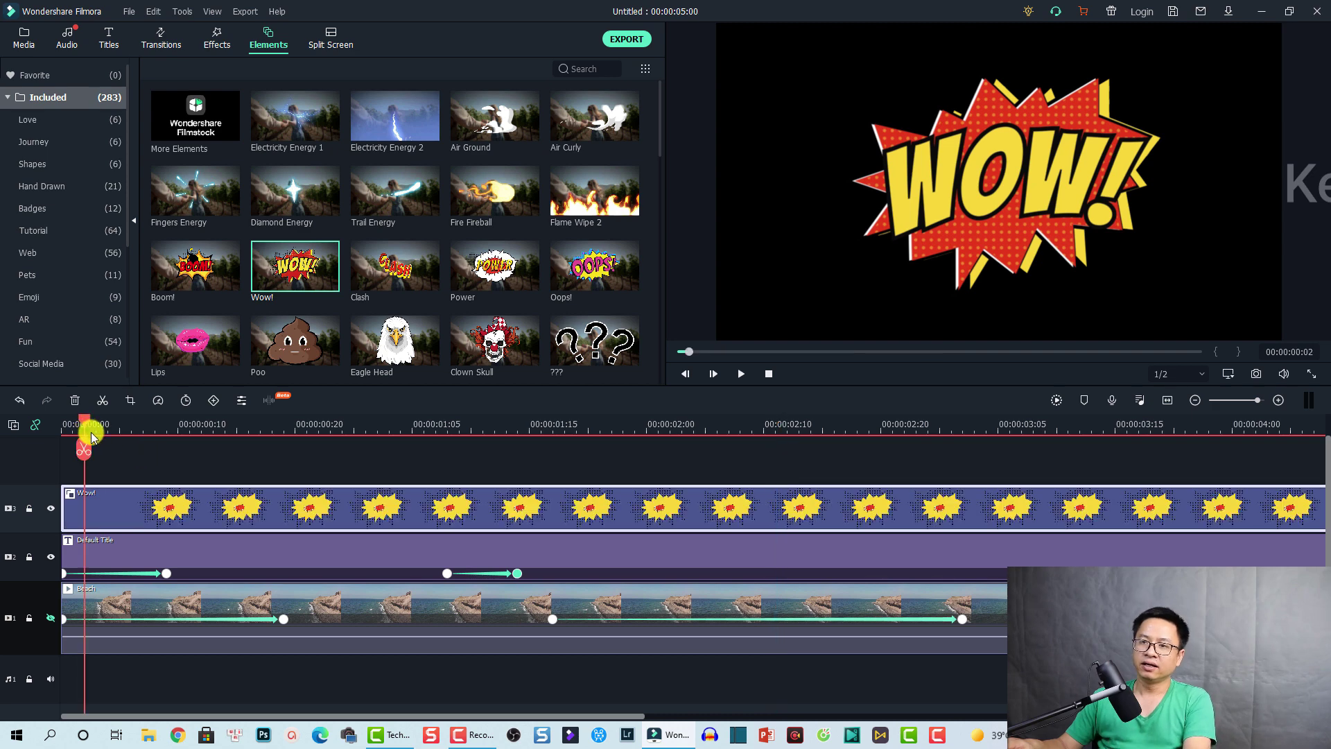
pyautogui.press('space')
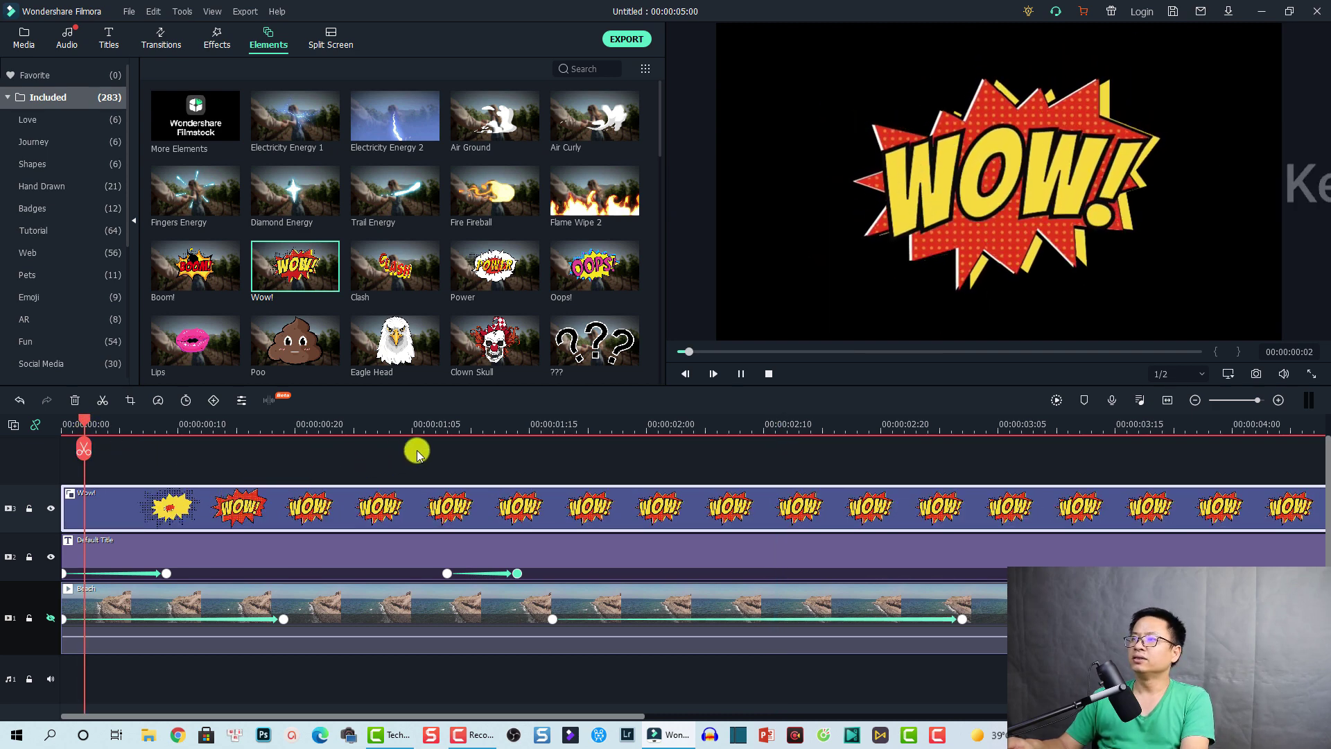
pyautogui.click(600, 426)
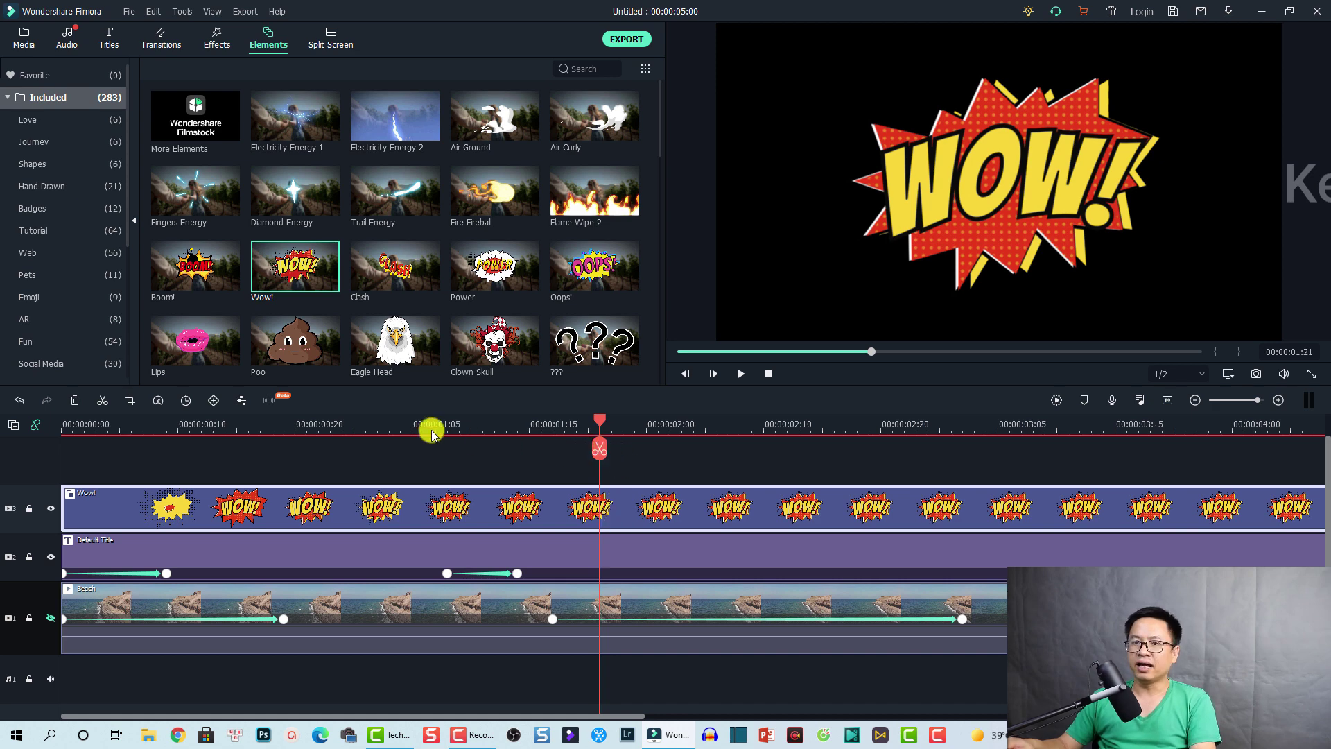
# Keyframe the Wow! sticker sliding right to X 727.0 at 00:00:03:09.
pyautogui.doubleClick(613, 508)
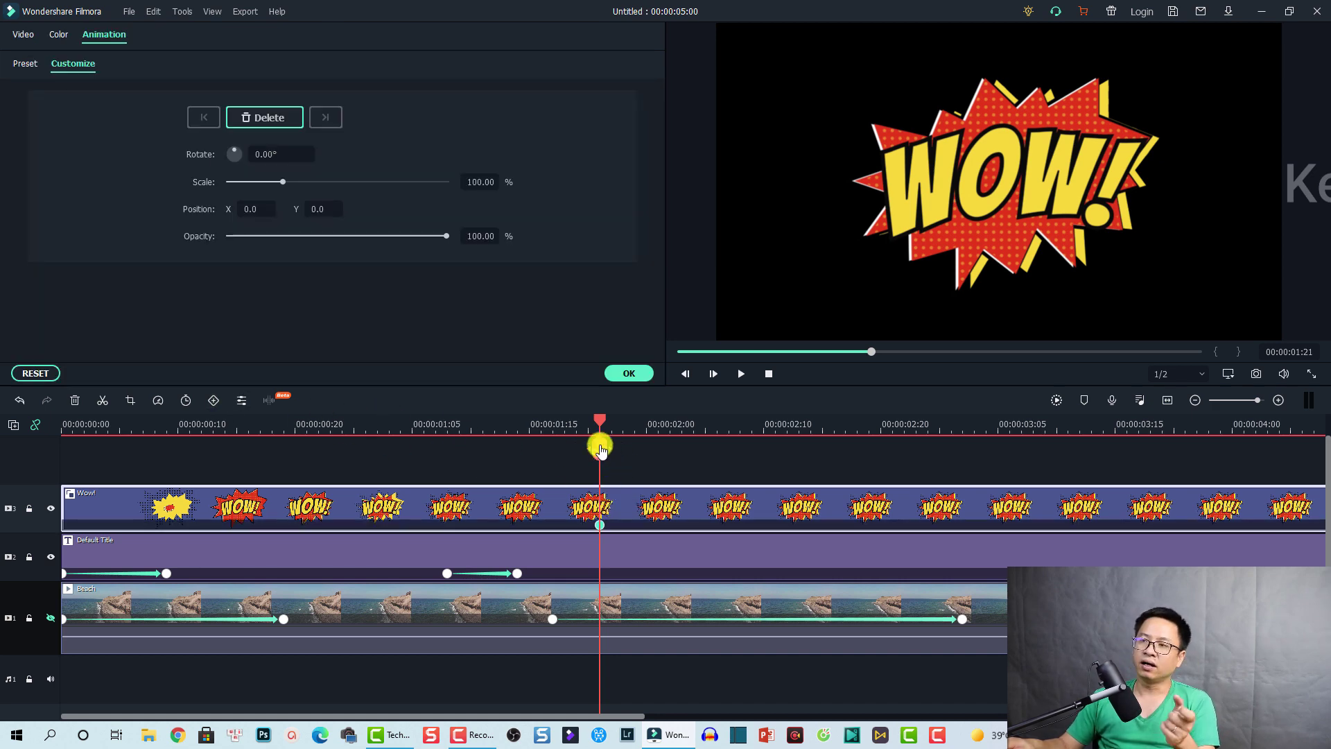
pyautogui.moveTo(603, 419); pyautogui.dragTo(683, 429)
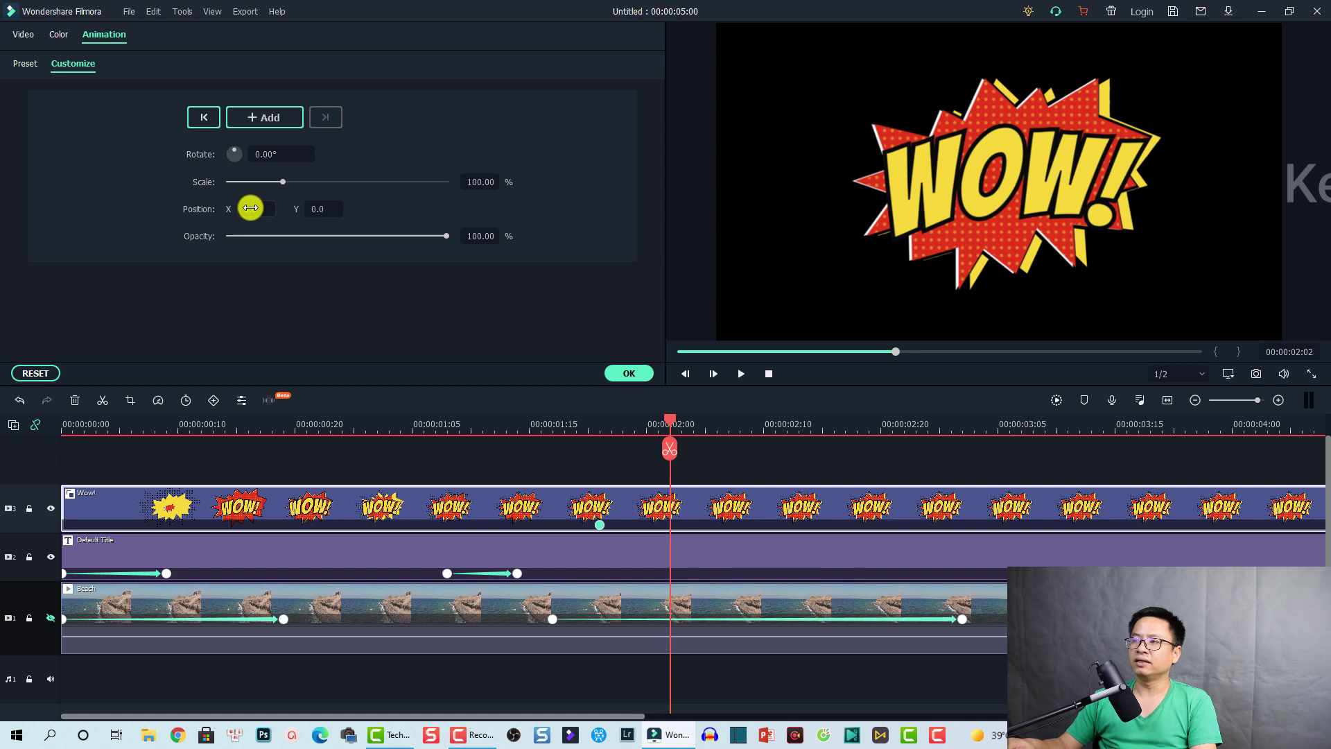
pyautogui.moveTo(250, 208); pyautogui.dragTo(669, 360)
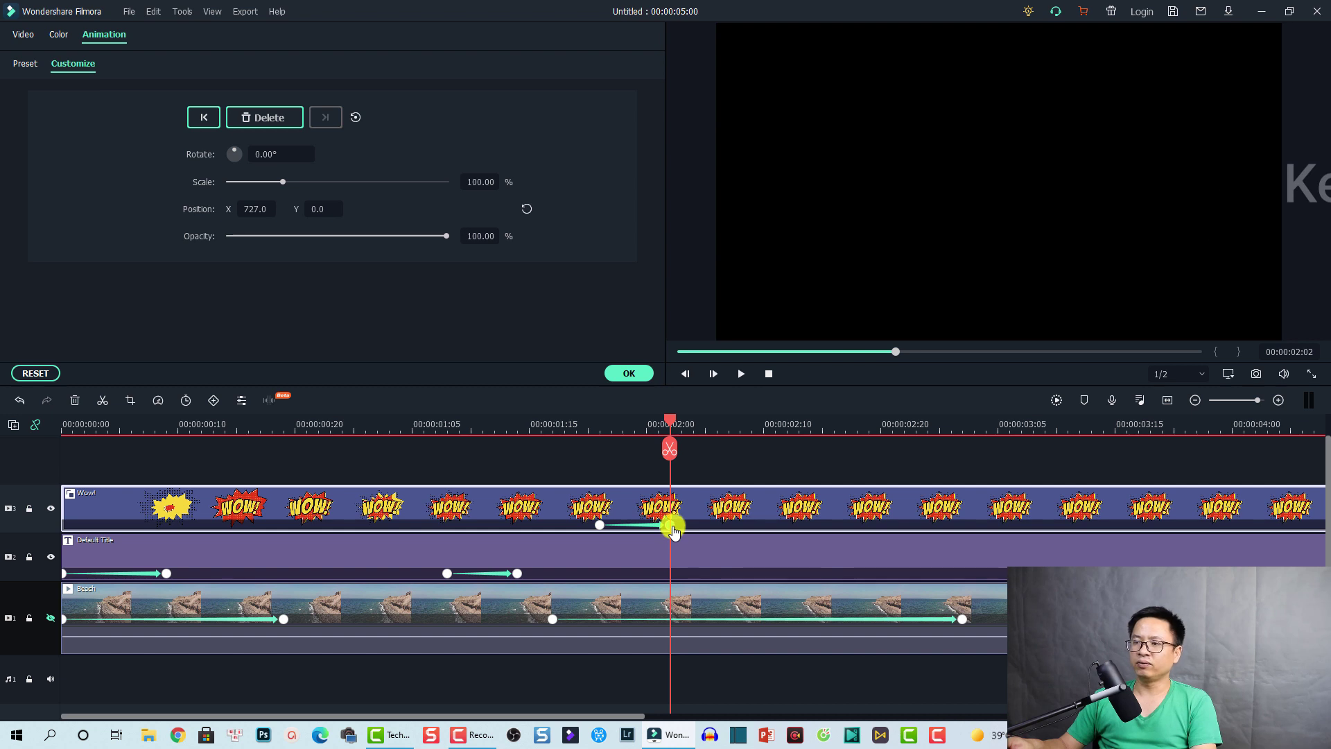
pyautogui.moveTo(675, 531); pyautogui.dragTo(765, 524)
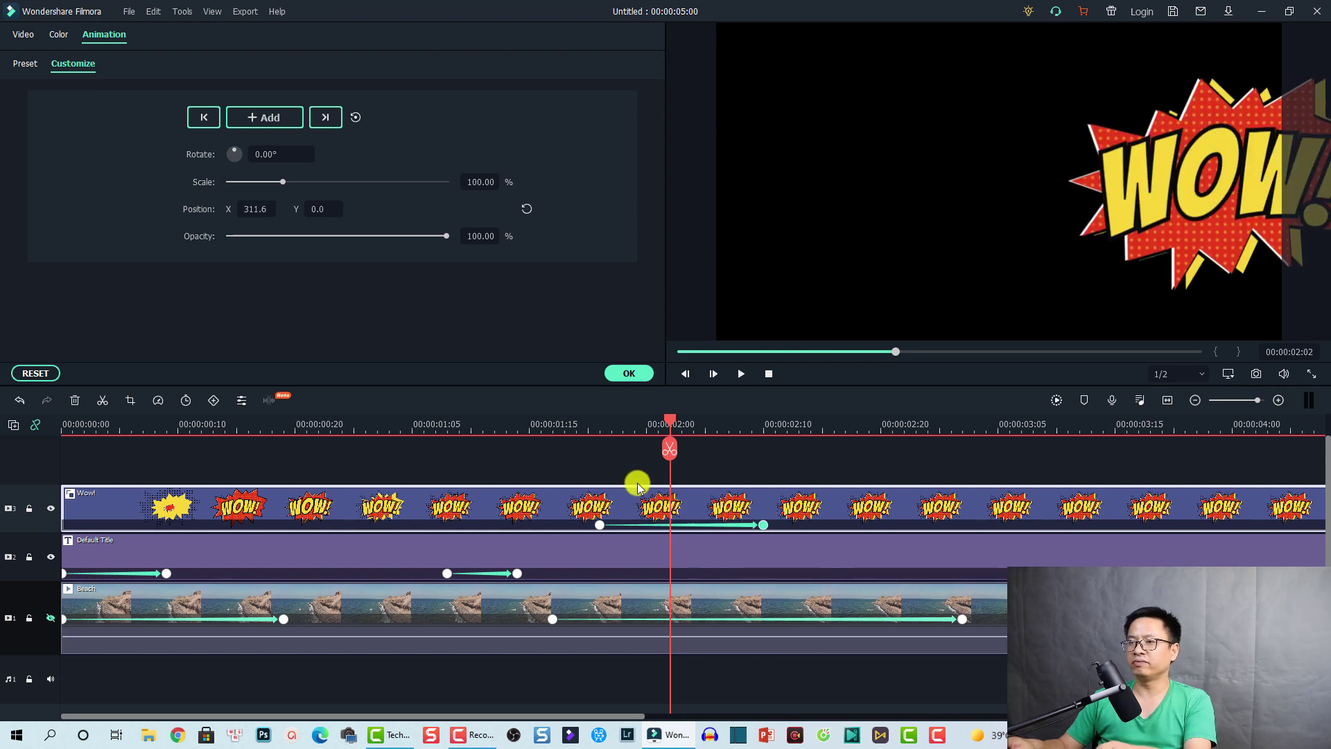
# Preview the sticker's slide from 00:00:00:10.
pyautogui.click(182, 425)
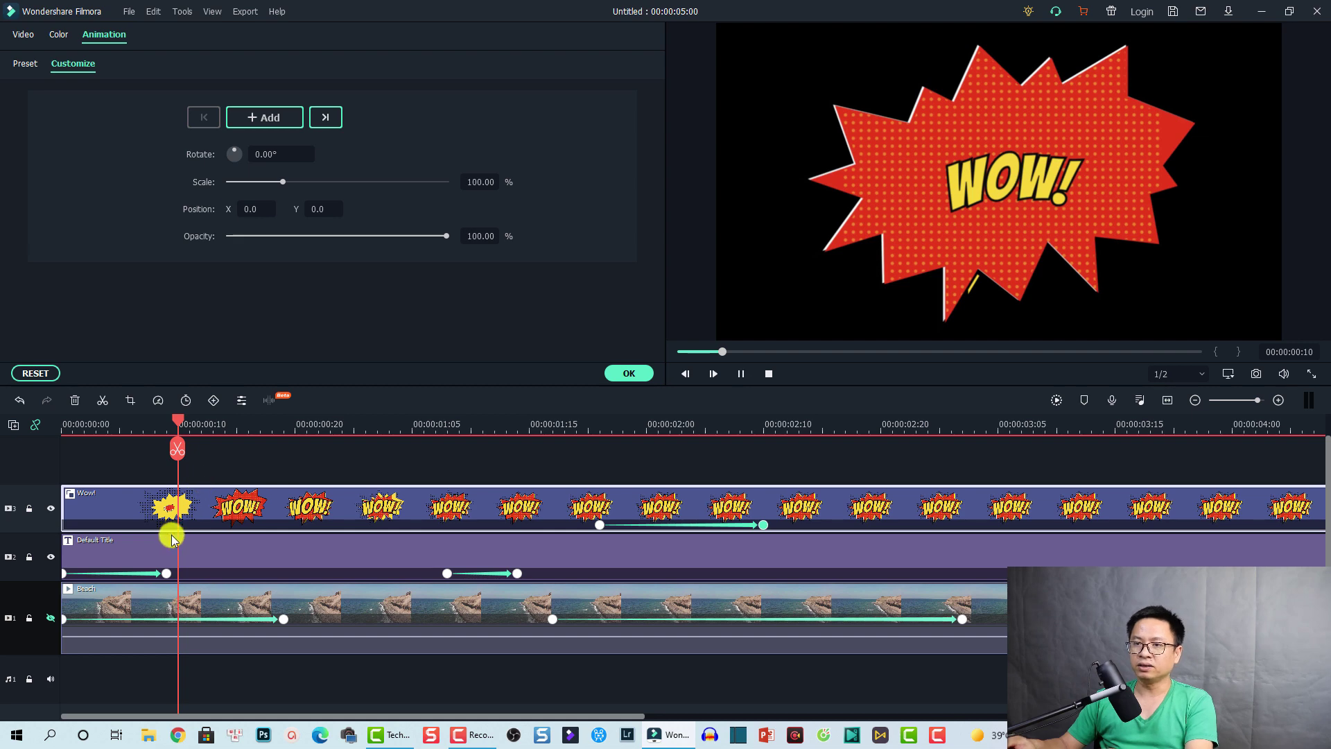
pyautogui.press('space')
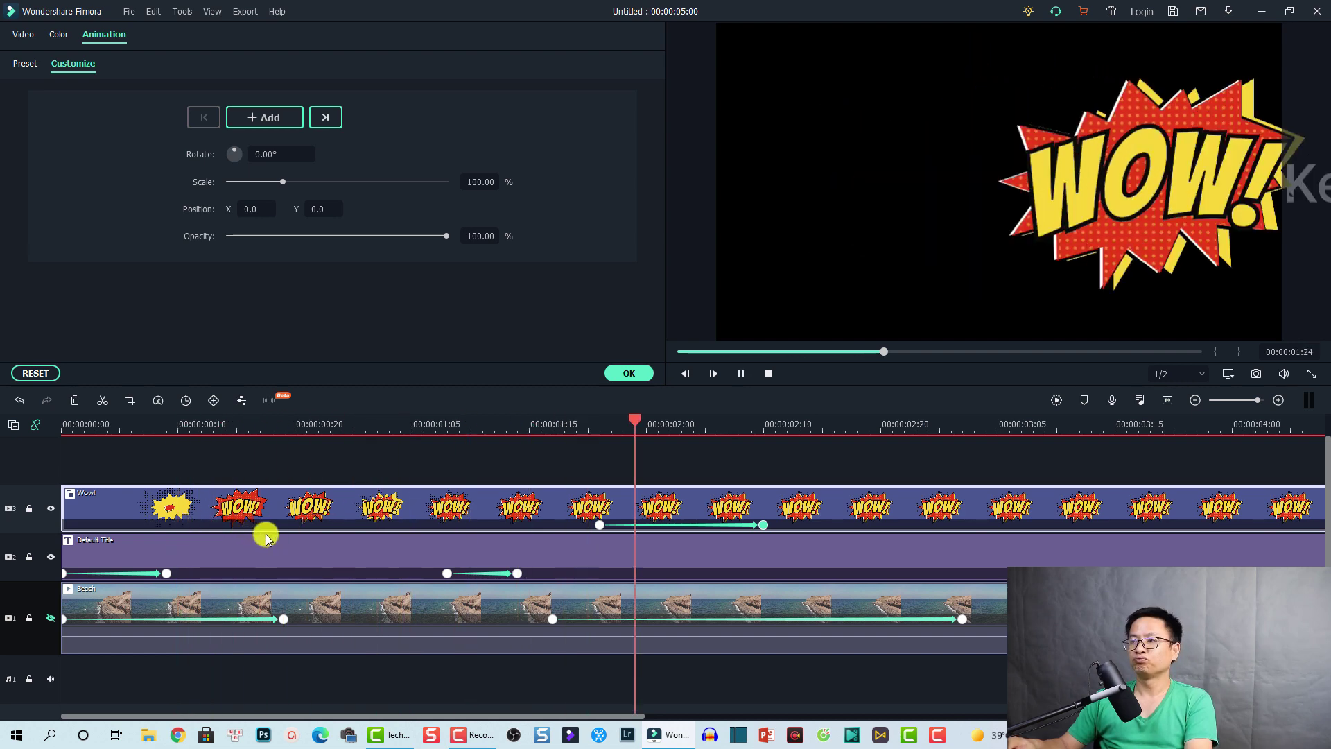
pyautogui.press('space')
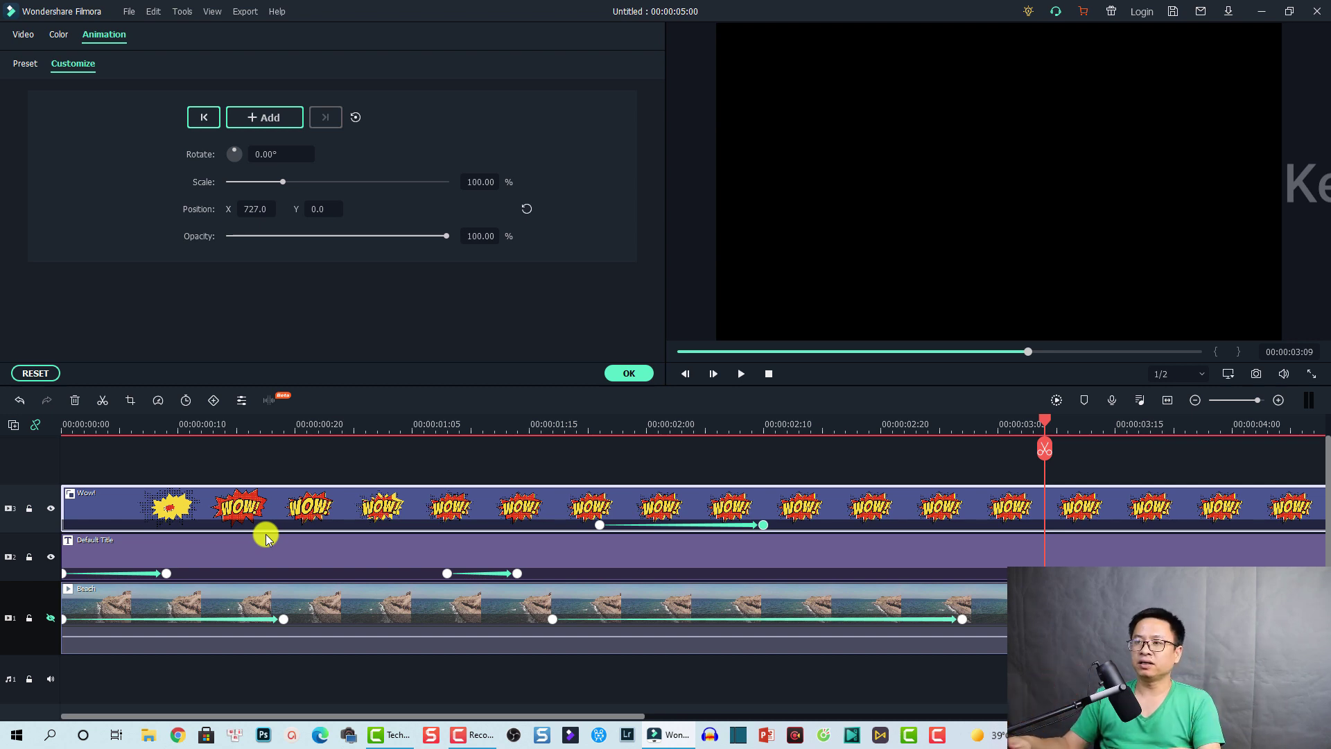
# Confirm the sticker's animation and delete all clips from the timeline.
pyautogui.click(620, 378)
pyautogui.click(328, 602)
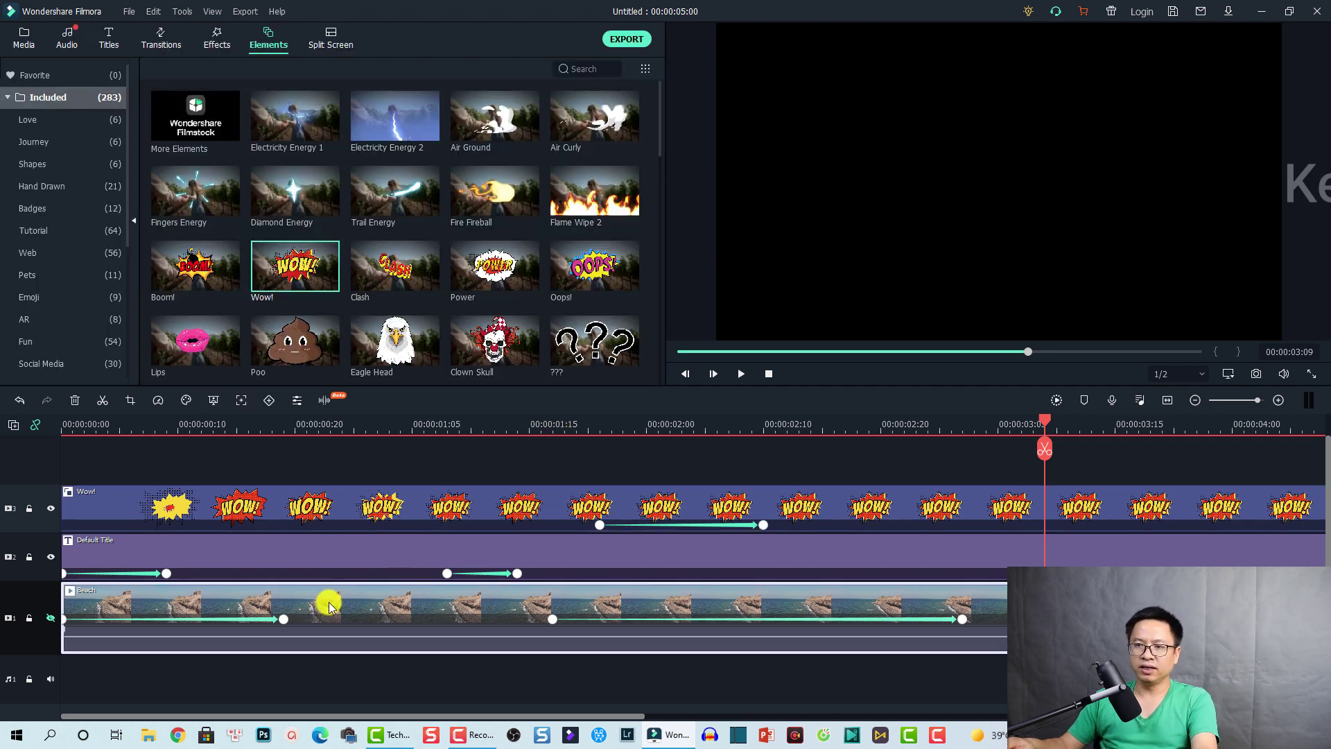
pyautogui.hotkey('ctrl', 'a')
pyautogui.press('Delete')
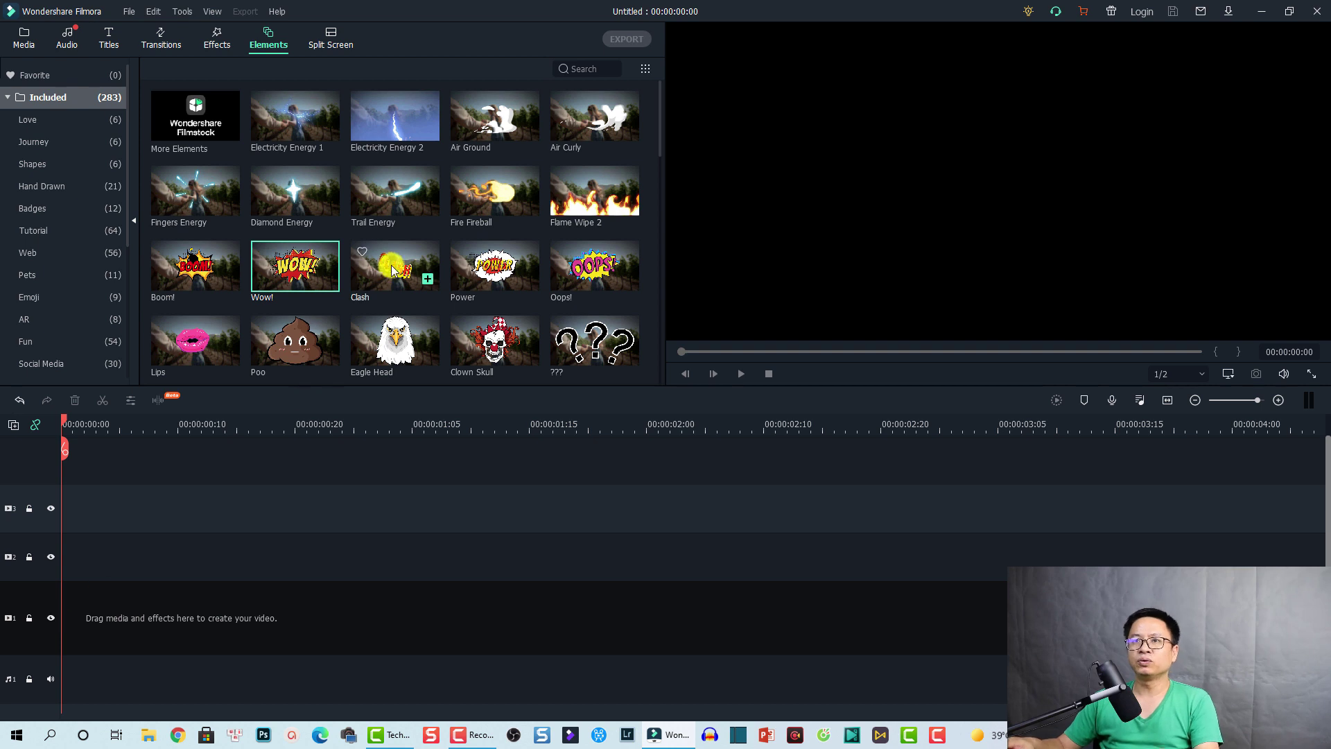
# Add the 1|2 split screen with Travel 01 left and Travel 03 right.
pyautogui.click(330, 35)
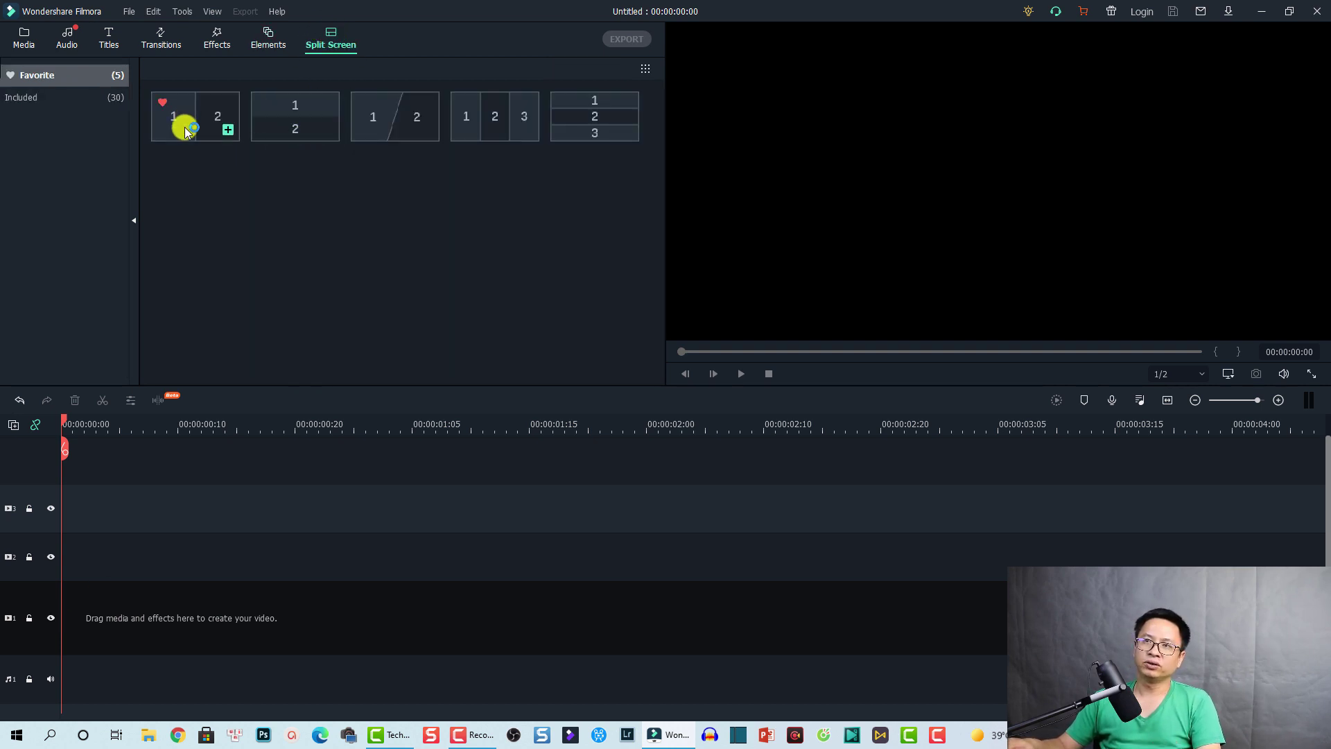
pyautogui.moveTo(186, 131); pyautogui.dragTo(734, 215)
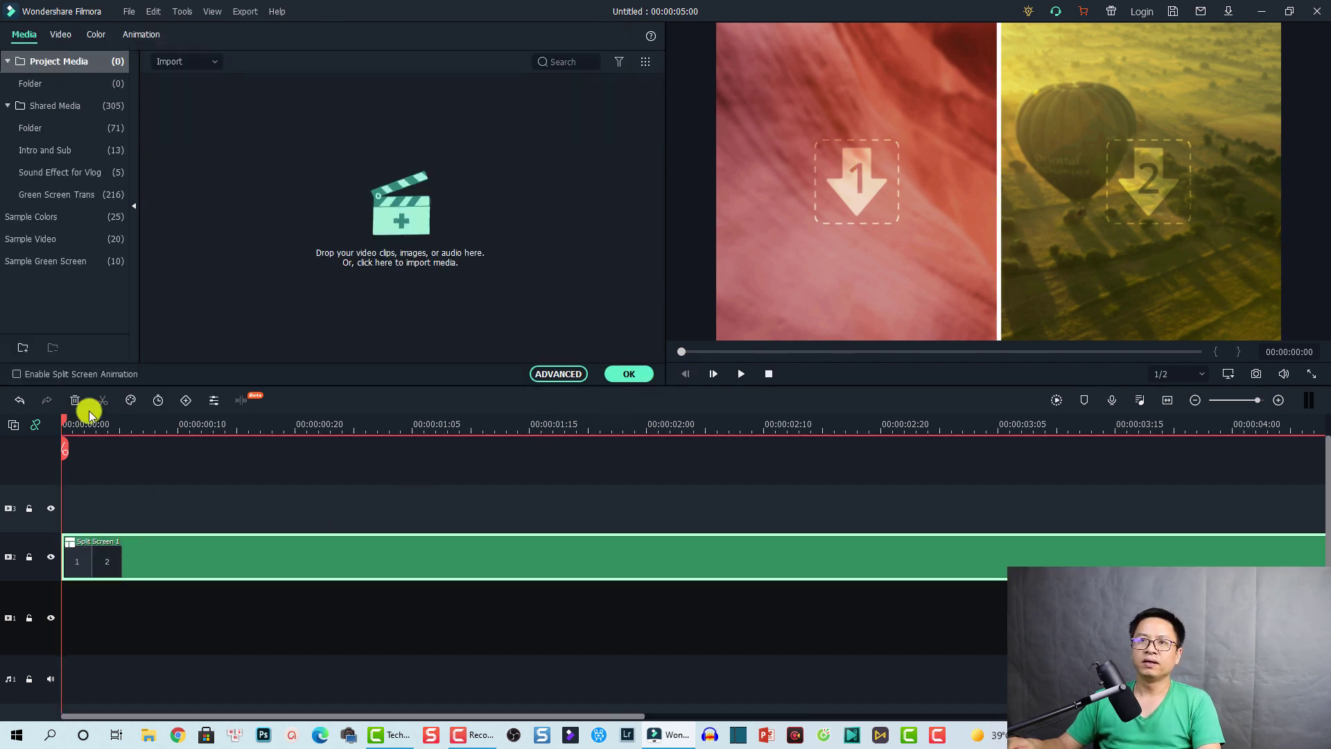
pyautogui.click(26, 240)
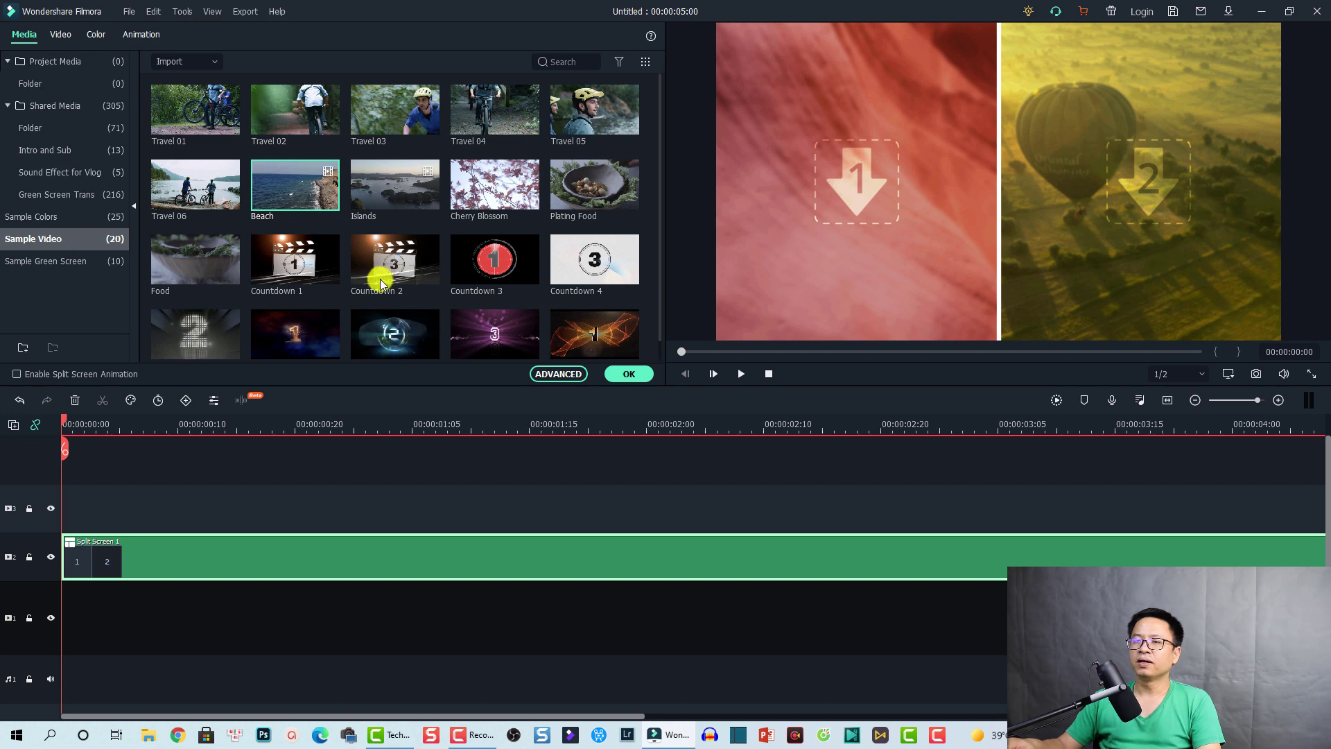
pyautogui.moveTo(208, 122); pyautogui.dragTo(795, 300)
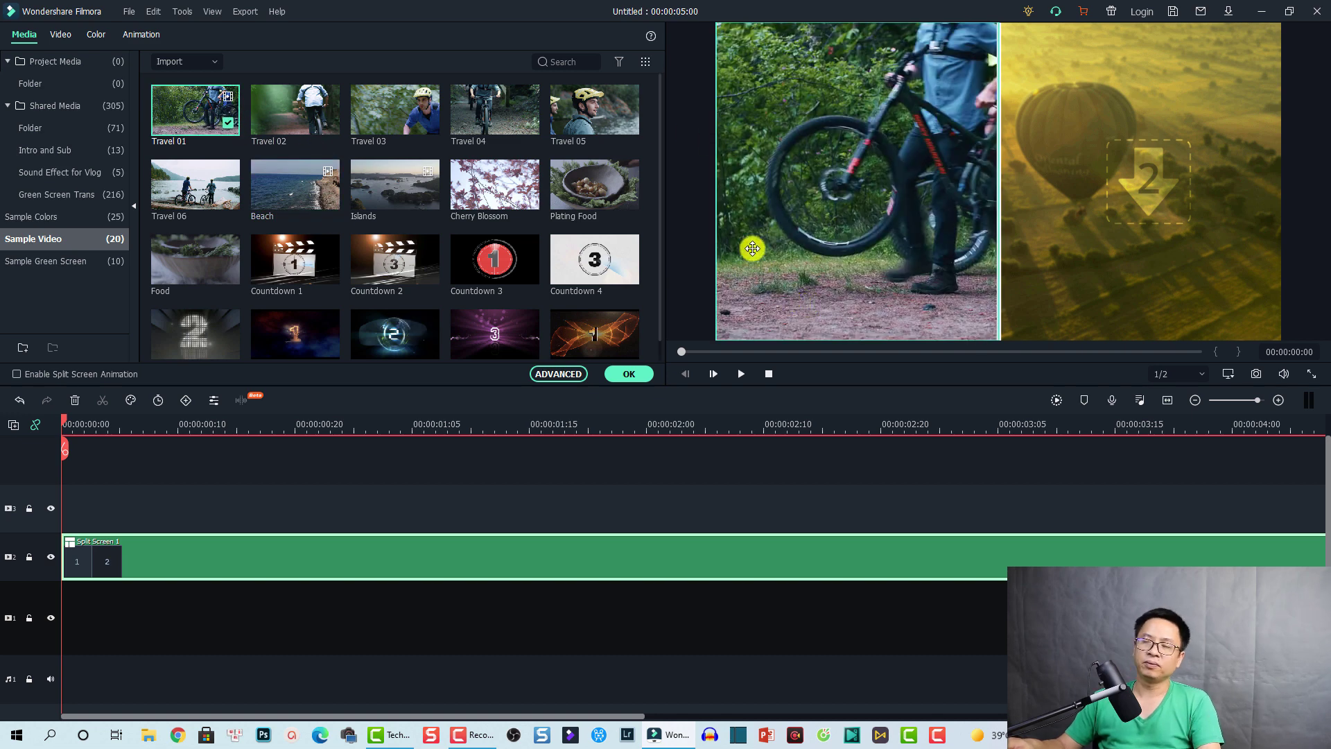
pyautogui.moveTo(390, 124); pyautogui.dragTo(1098, 243)
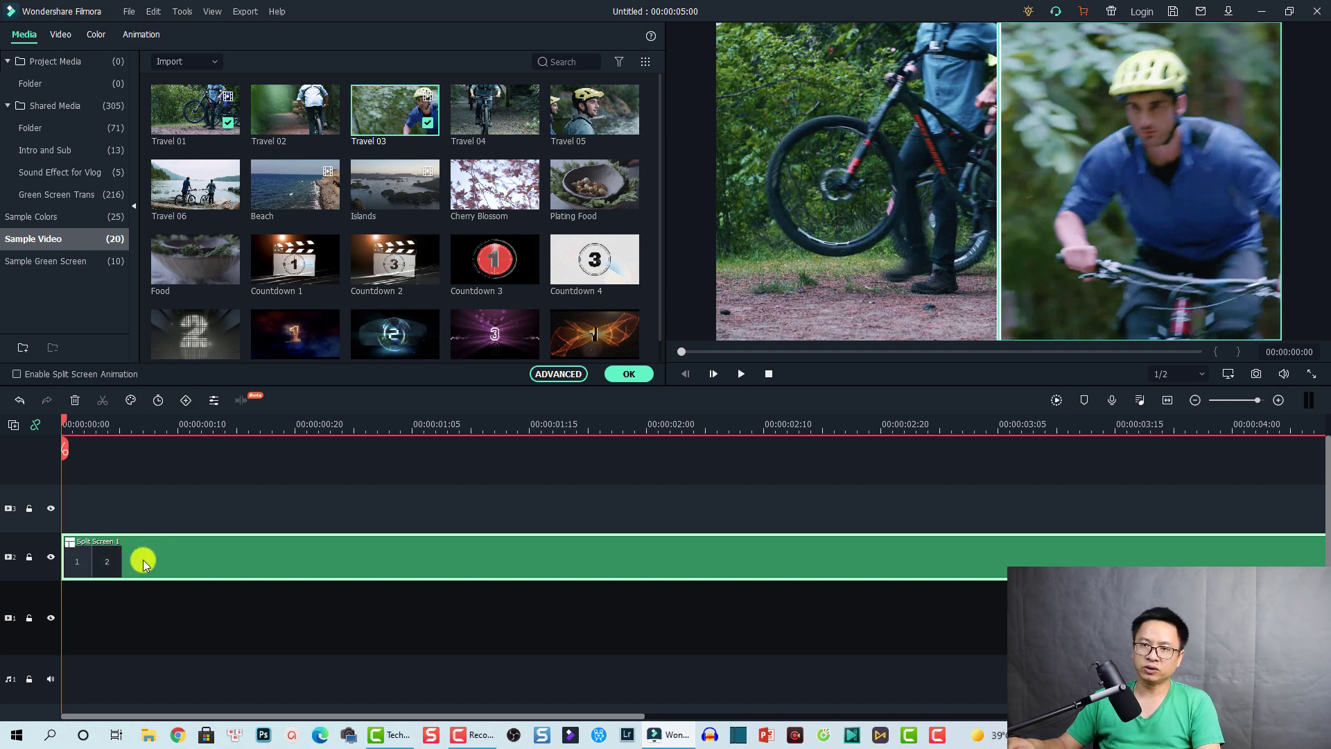
# Keyframe the split screen shrinking to 44.59% scale at 00:00:00:20.
pyautogui.click(186, 400)
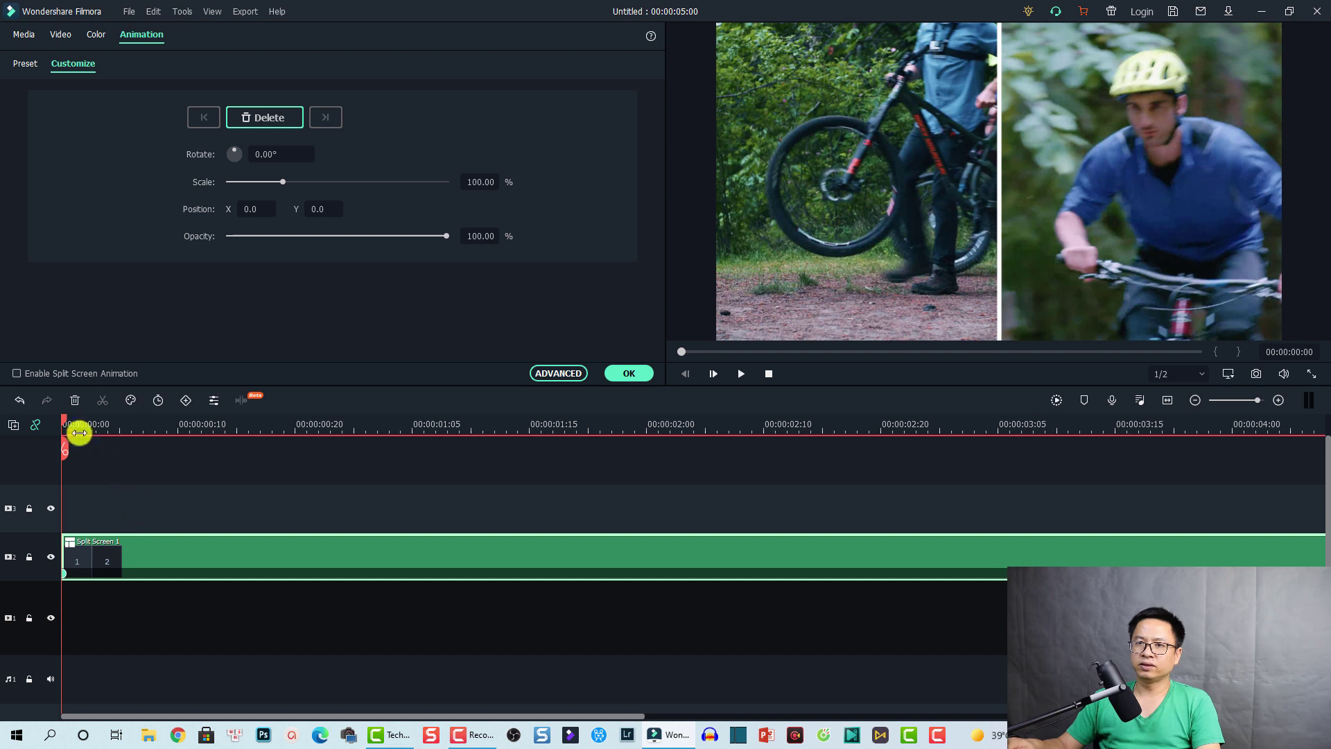
pyautogui.moveTo(65, 423); pyautogui.dragTo(299, 432)
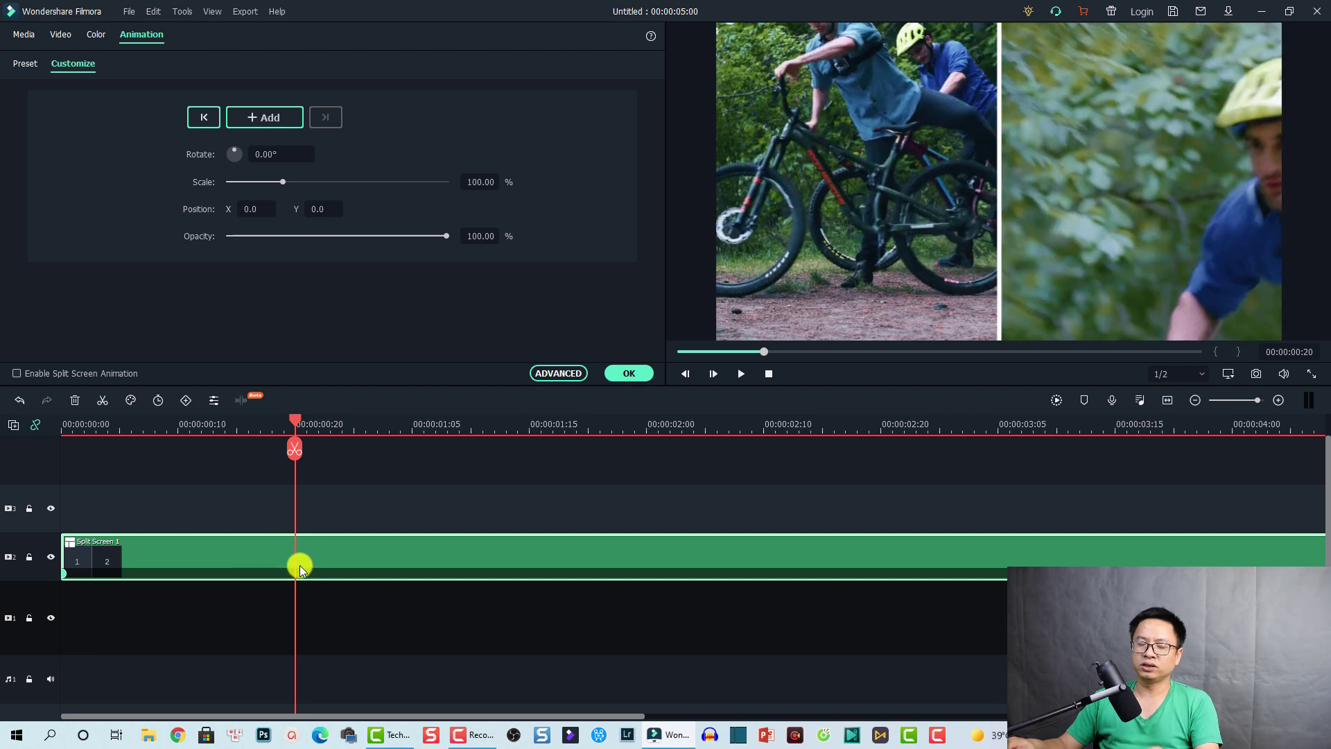
pyautogui.click(282, 182)
pyautogui.moveTo(282, 182); pyautogui.dragTo(252, 181)
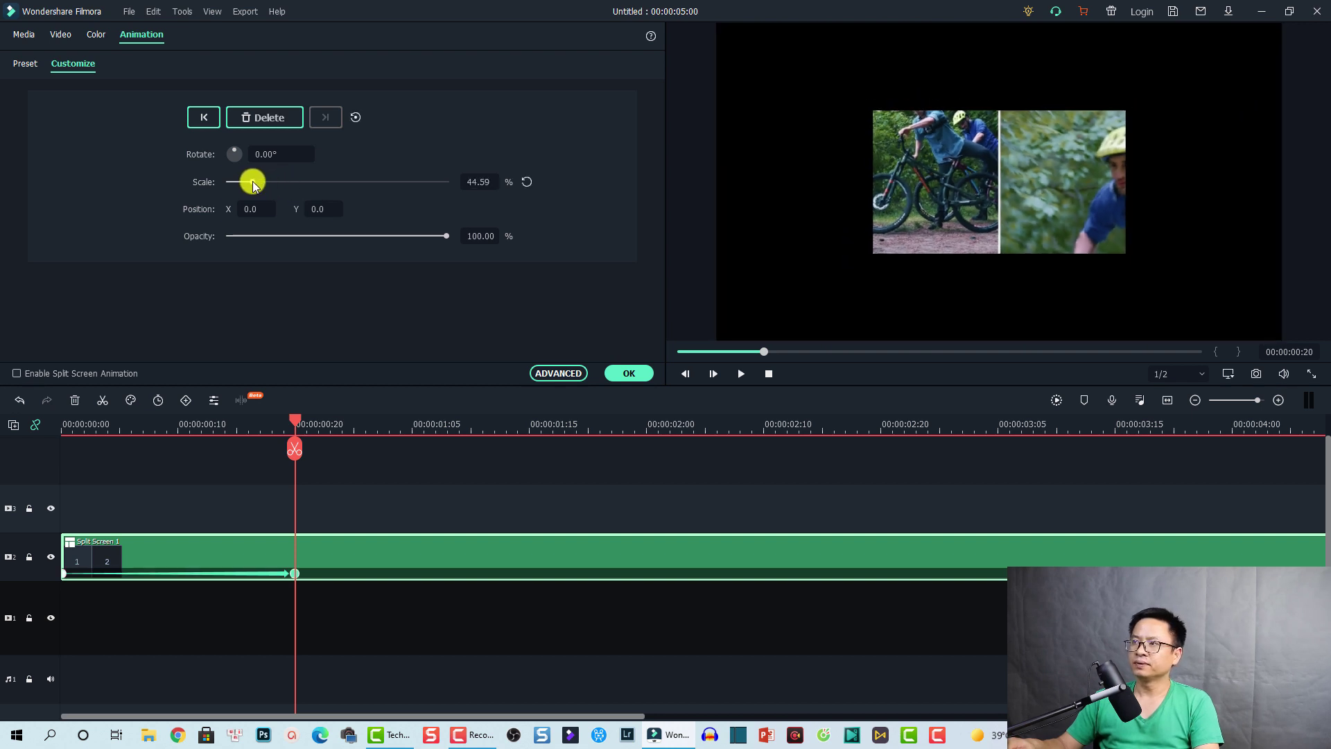
# Add a 720° rotation keyframe at 00:00:02:02.
pyautogui.click(470, 425)
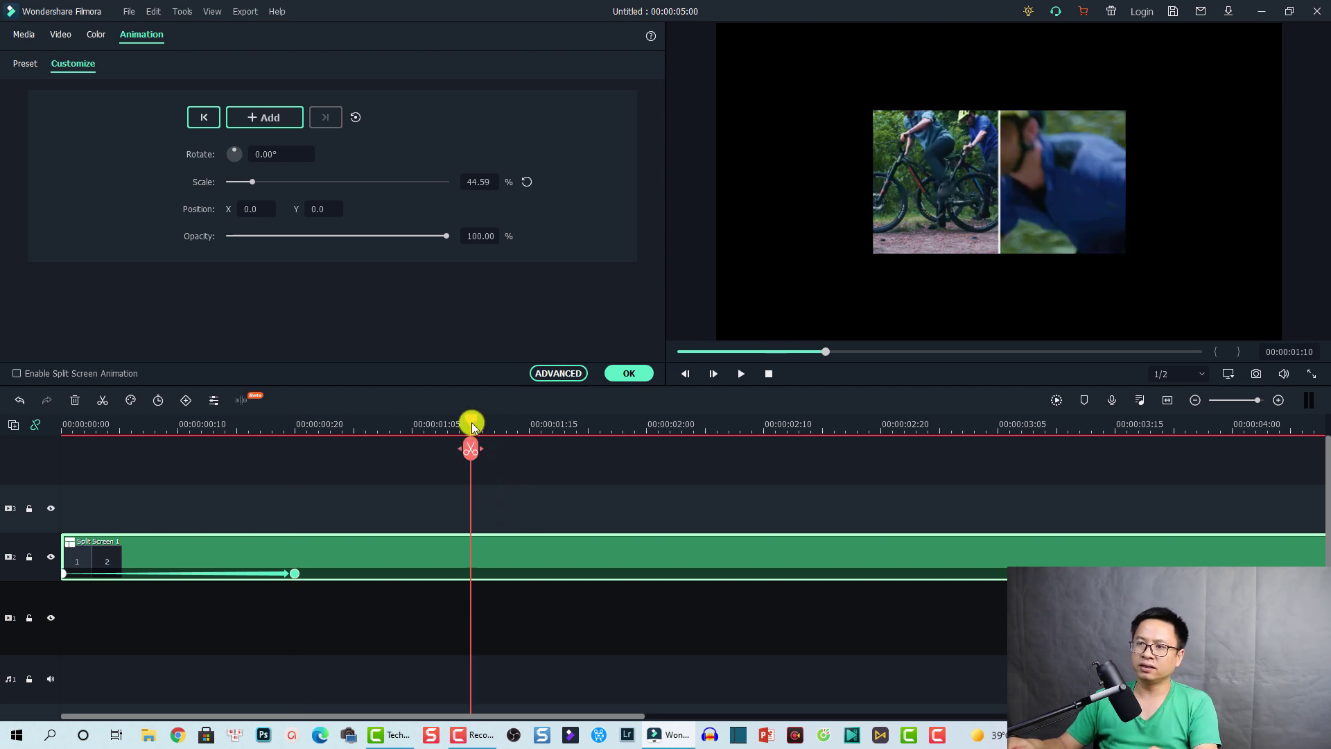
pyautogui.moveTo(471, 422); pyautogui.dragTo(670, 418)
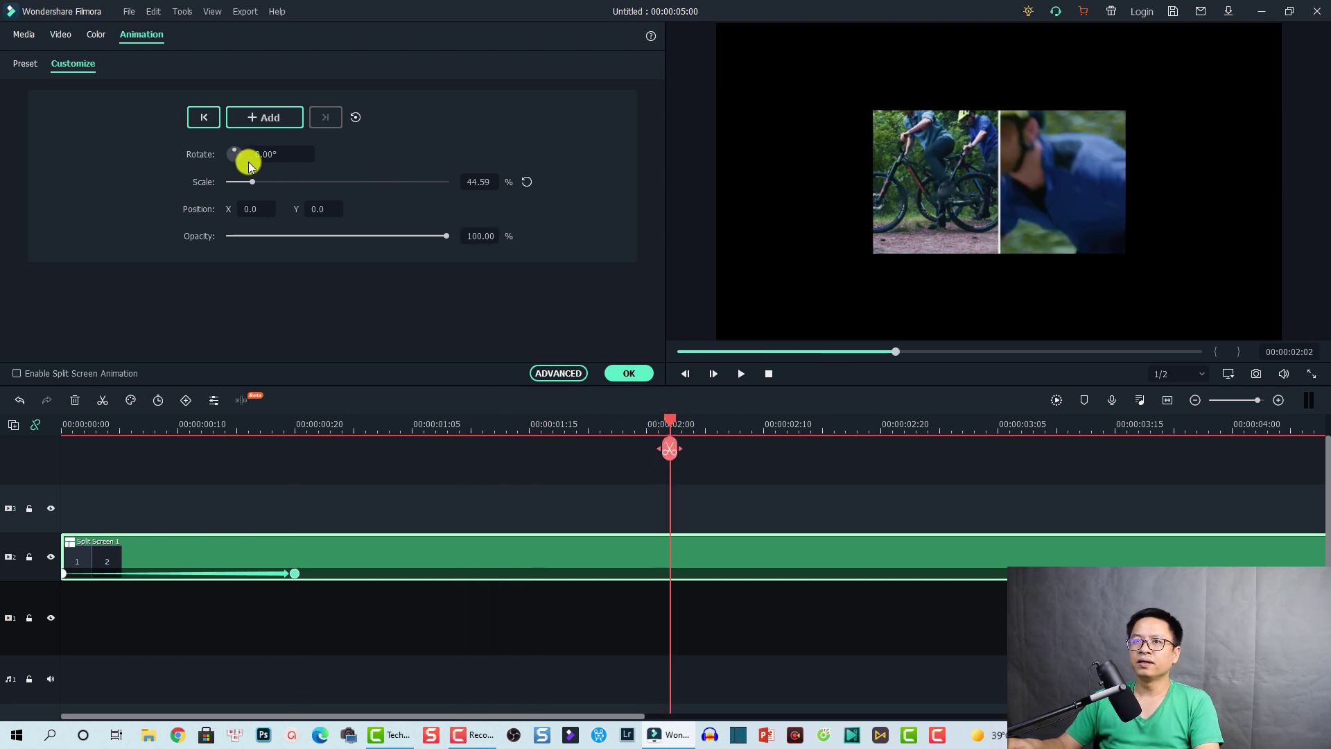
pyautogui.click(262, 154)
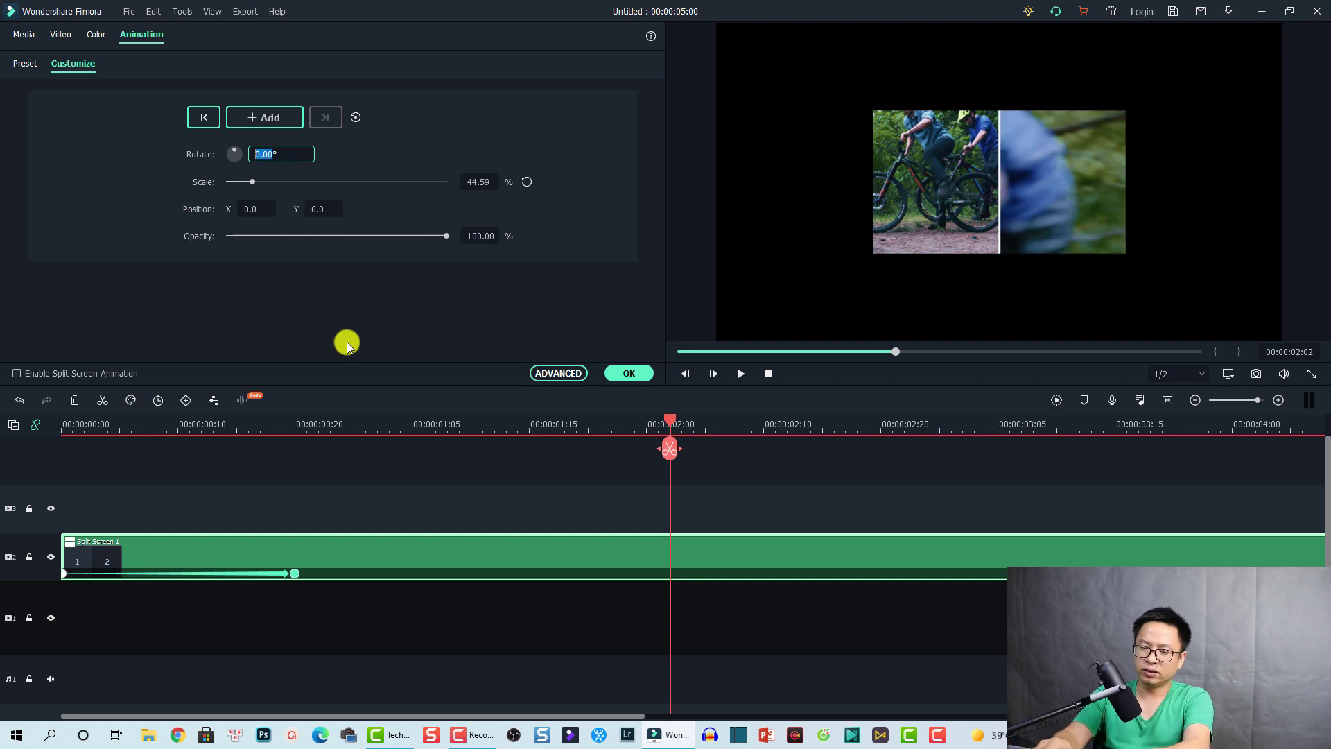
pyautogui.write('7')
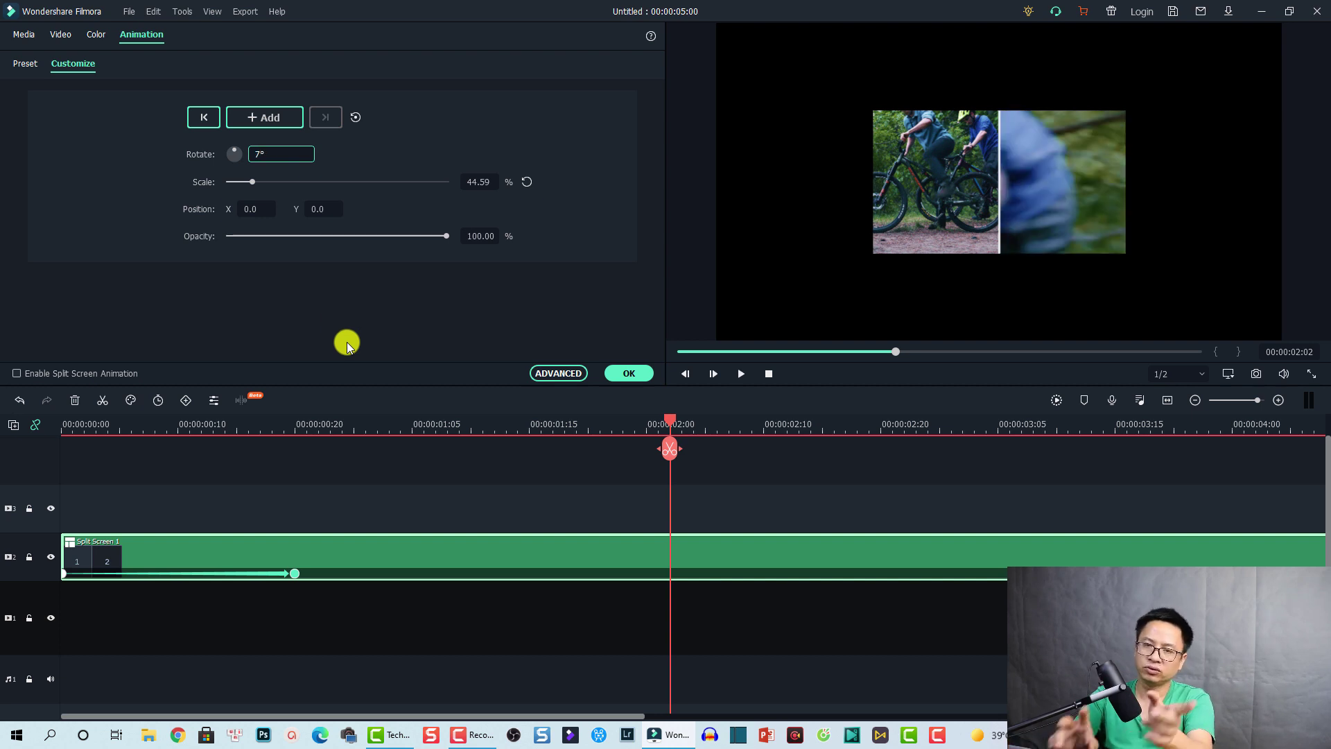
pyautogui.write('20')
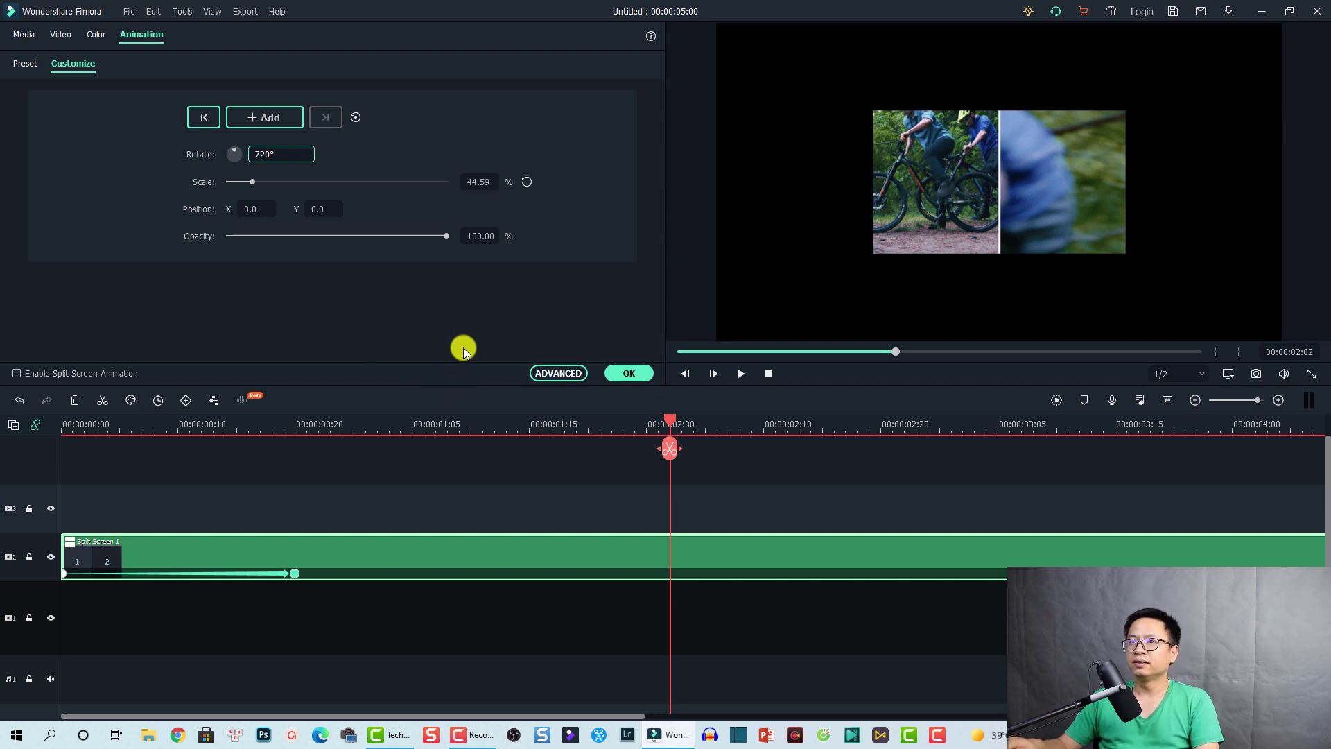
pyautogui.press('Return')
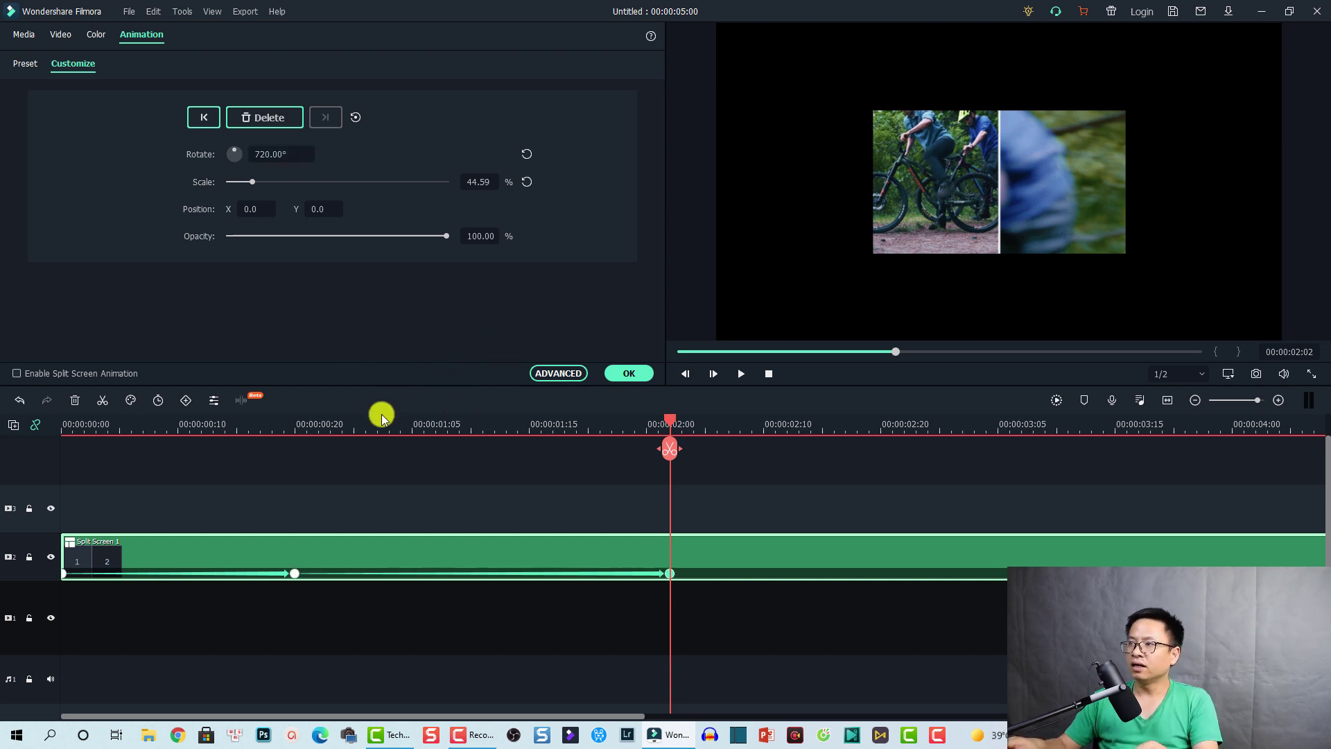
# Preview the shrink and spin, then add a hold keyframe at 00:00:03:03.
pyautogui.click(65, 425)
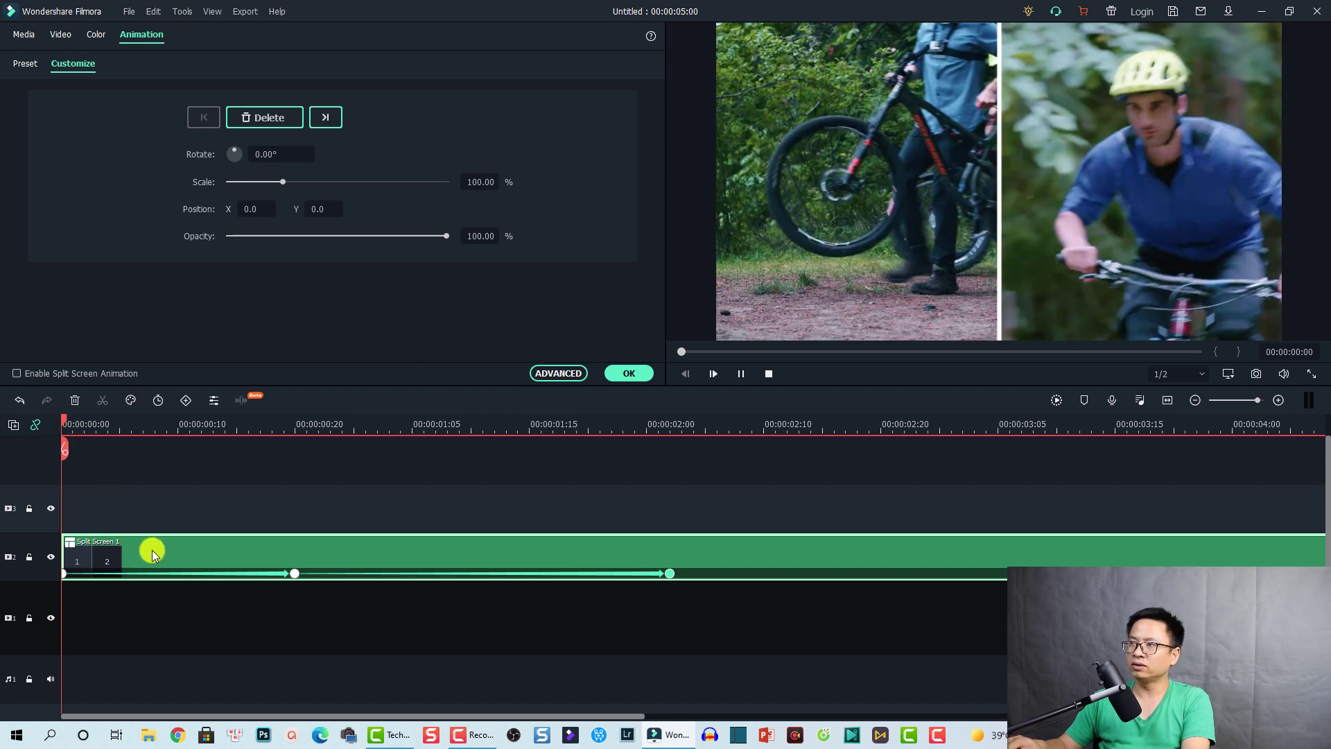
pyautogui.press('space')
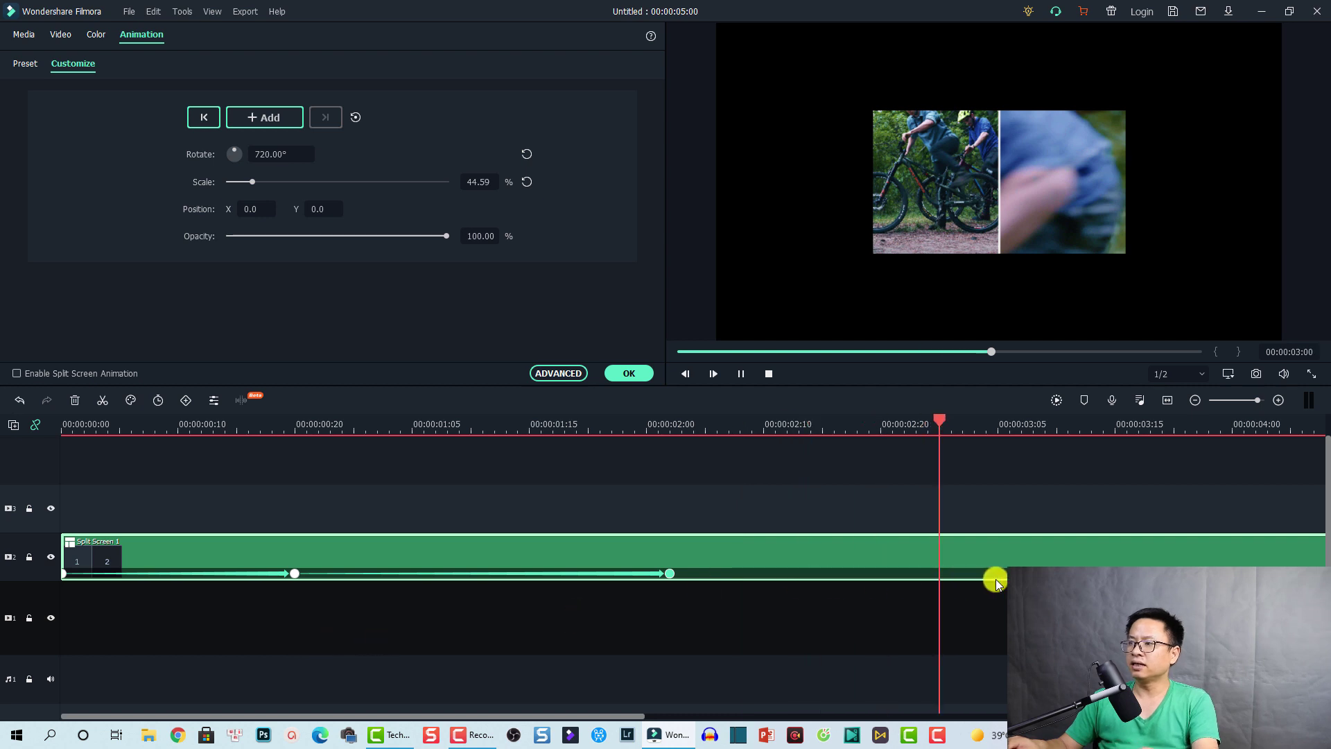
pyautogui.press('space')
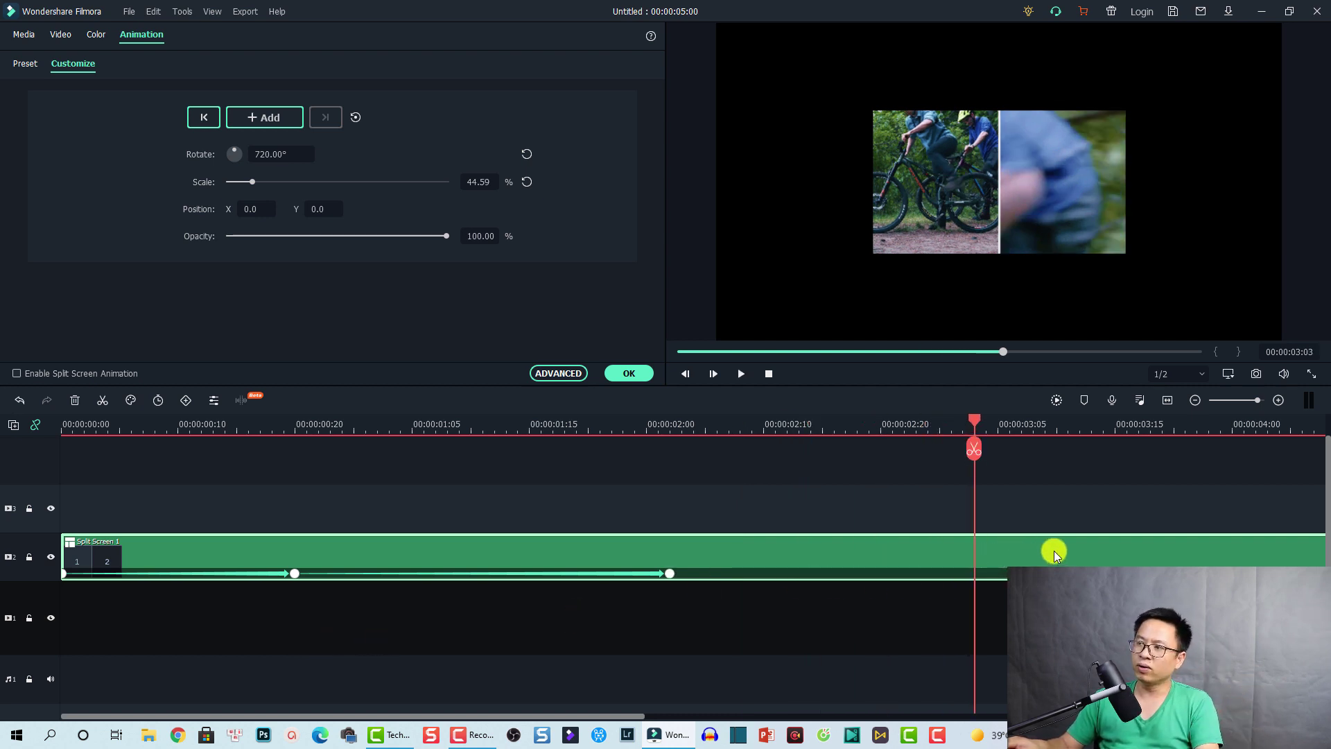
pyautogui.click(267, 115)
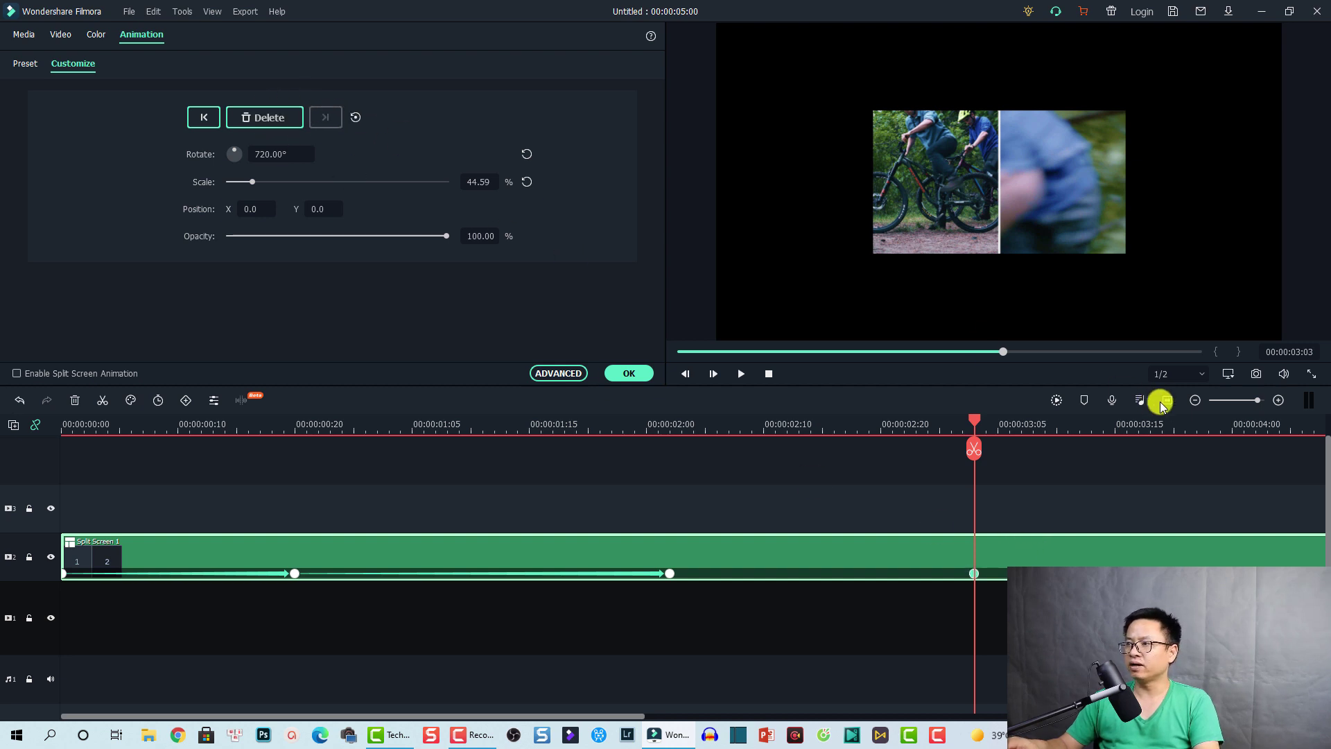
# Fade the split screen to 0% opacity at 00:00:03:17 and preview from the start.
pyautogui.click(1137, 493)
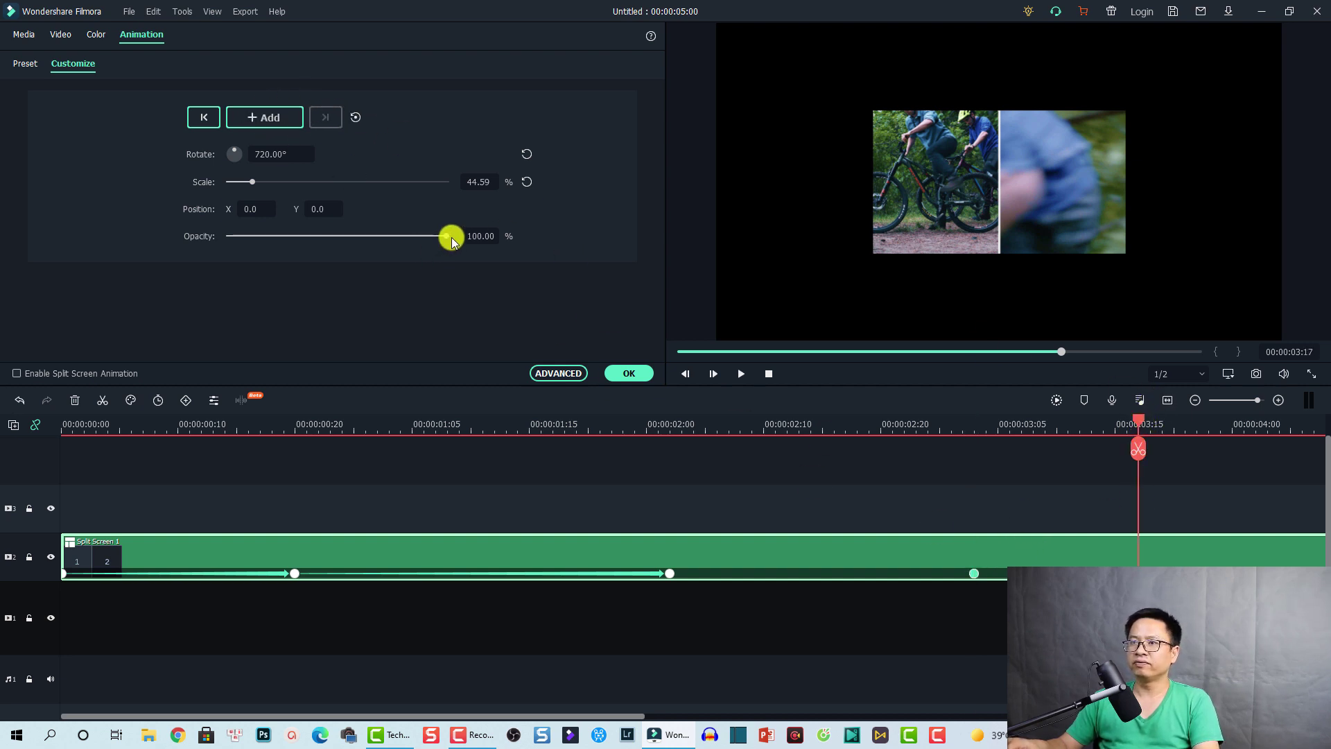
pyautogui.moveTo(449, 237); pyautogui.dragTo(199, 235)
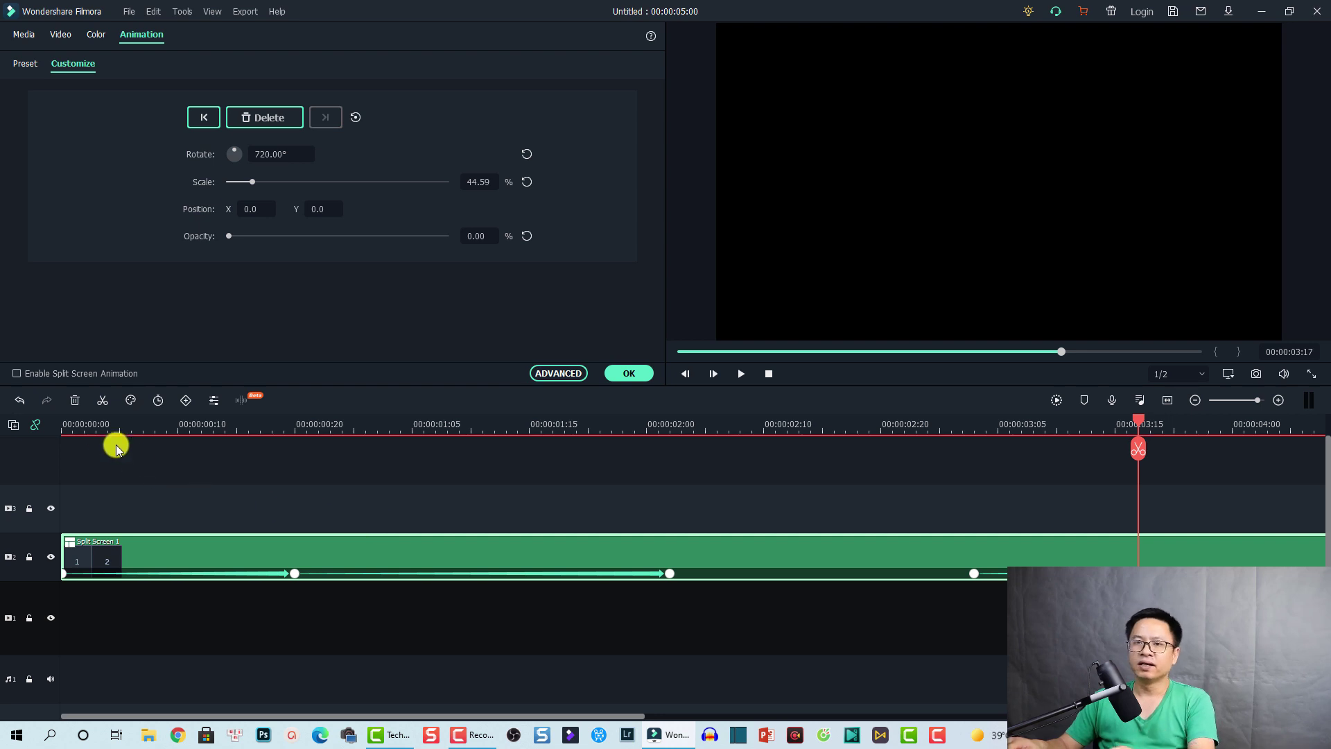
pyautogui.click(65, 431)
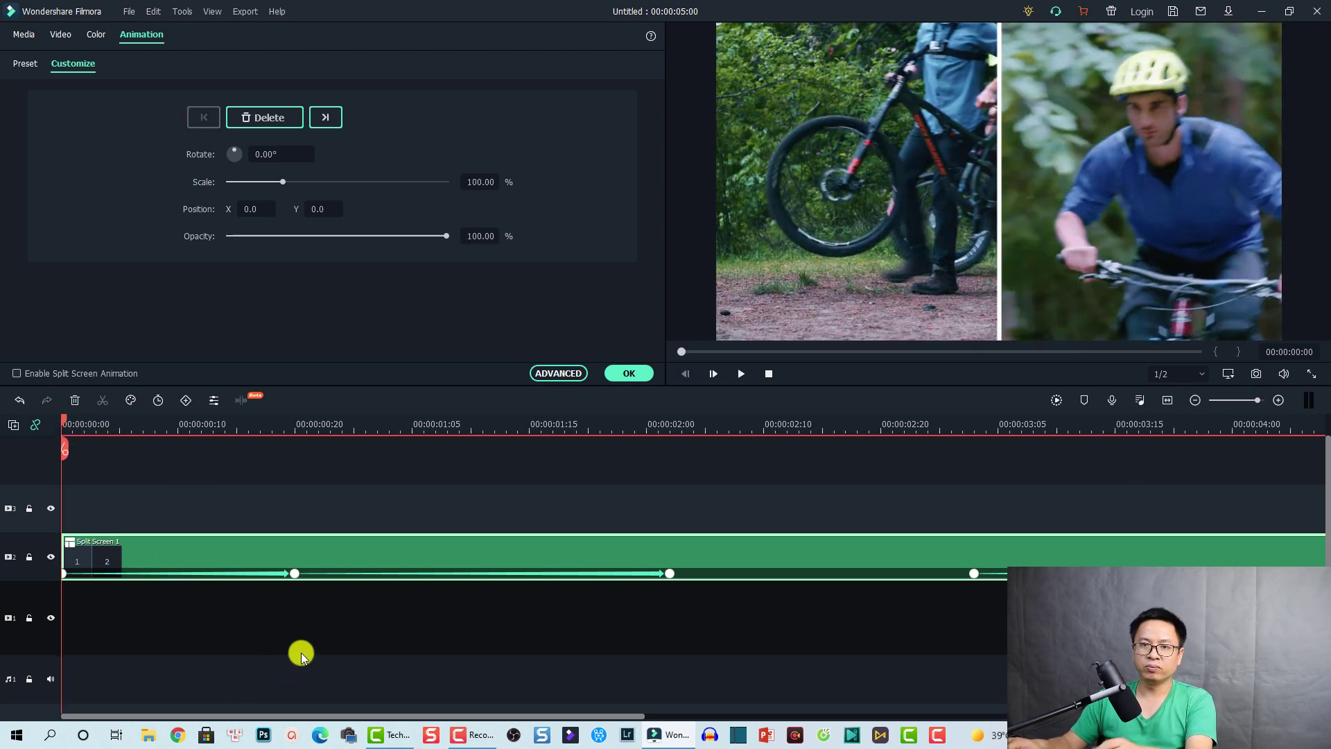
pyautogui.press('space')
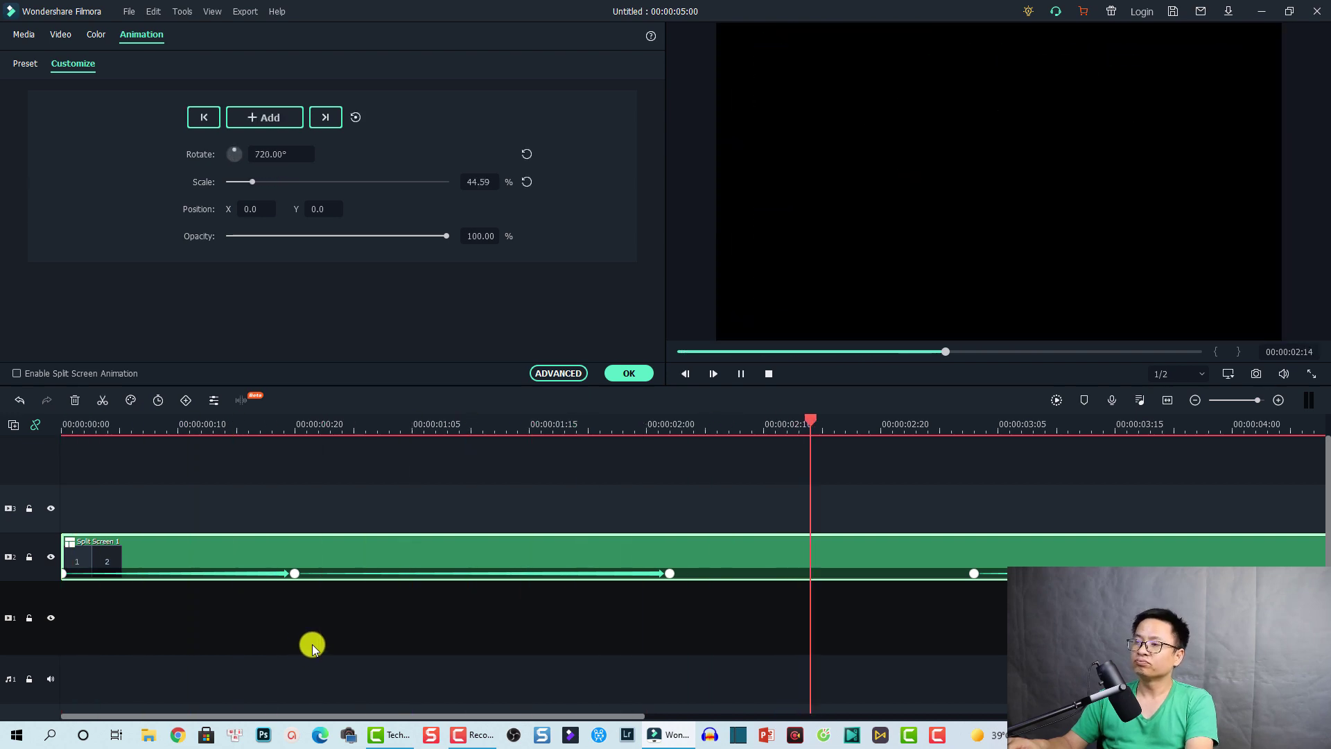
pyautogui.click(670, 610)
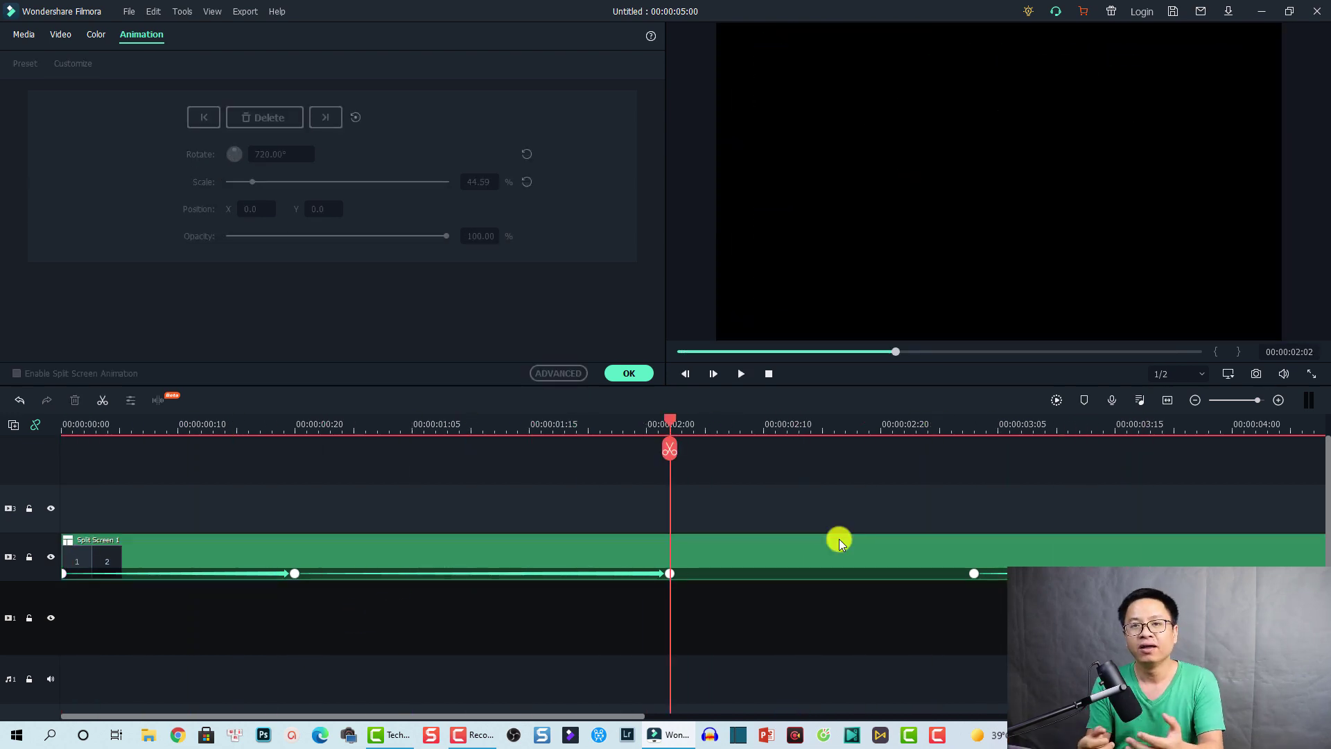